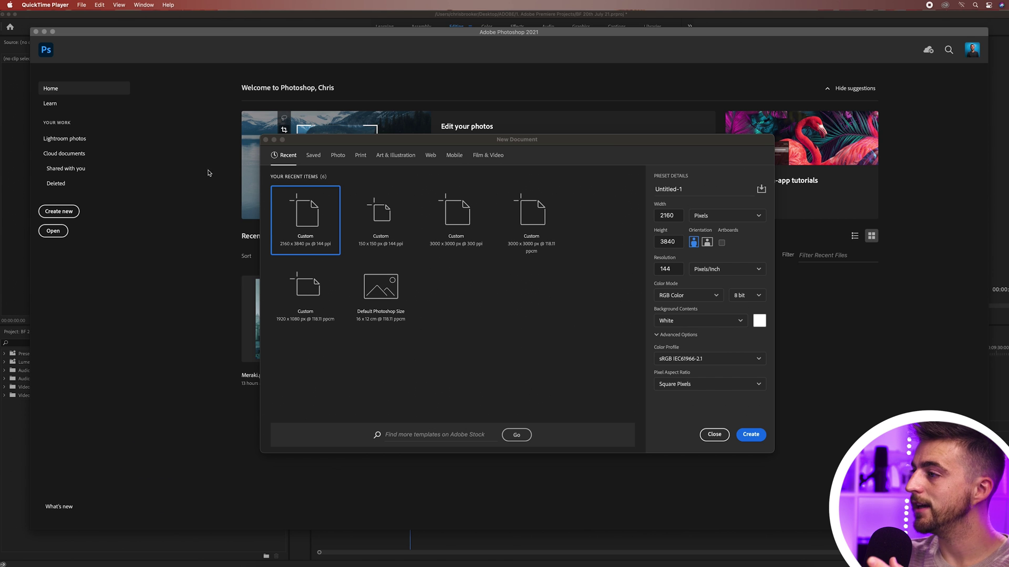
- Set the new document's dimensions to 1920 pixels wide by 1080 pixels high
drag(596, 141, 597, 135)
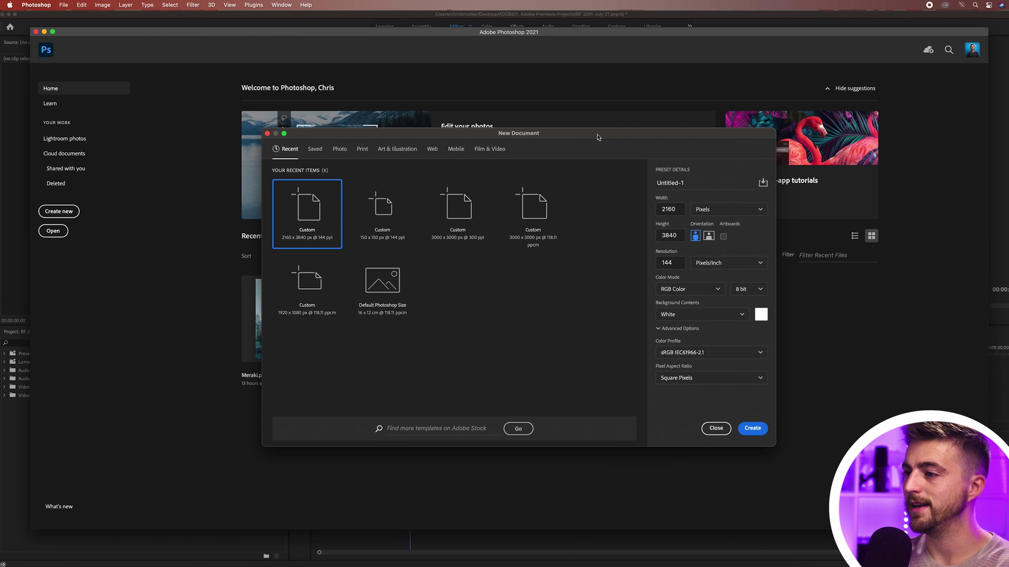
drag(506, 136, 499, 136)
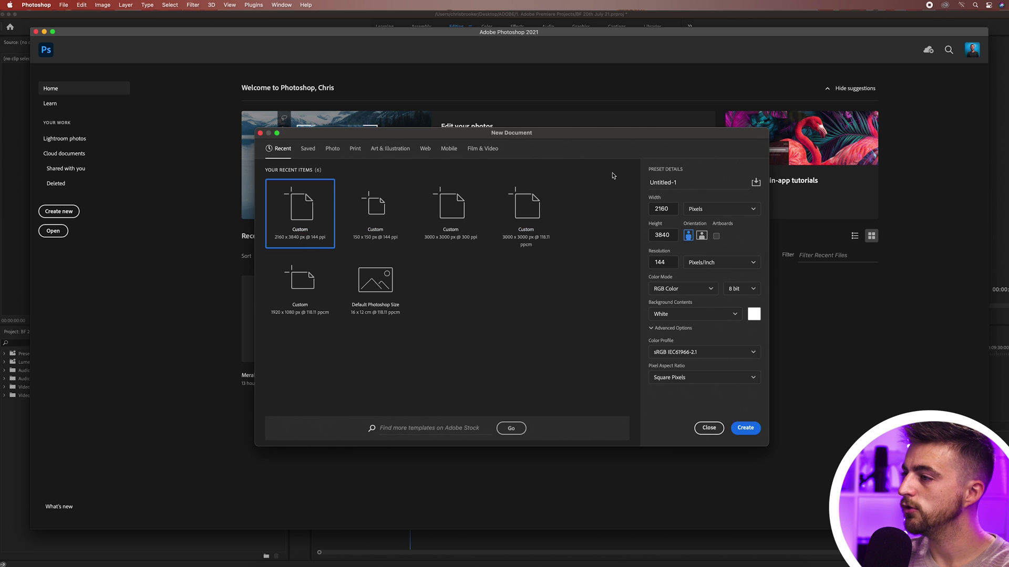
double_click(663, 209)
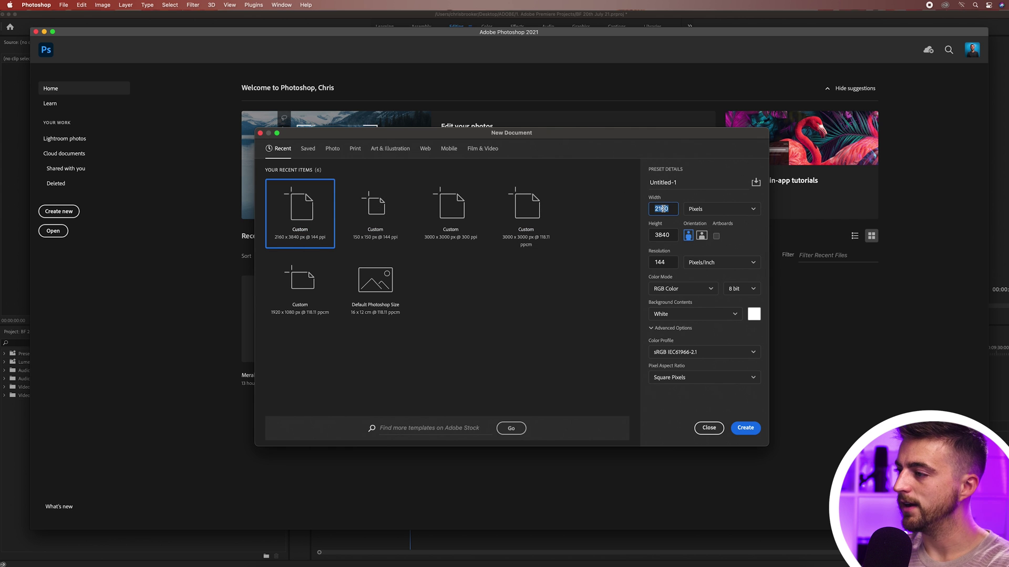
text(1920)
key(Tab)
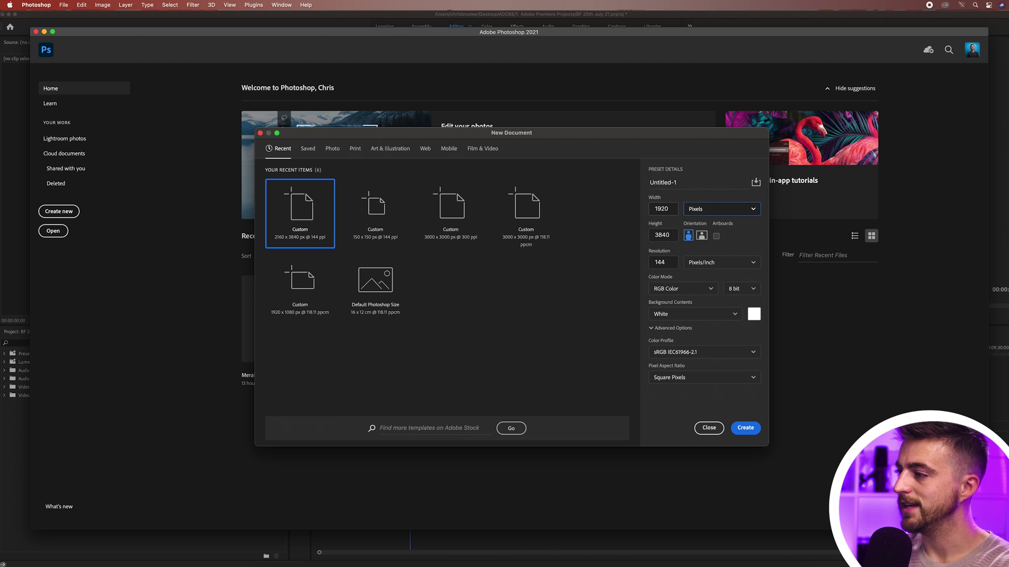
text(10)
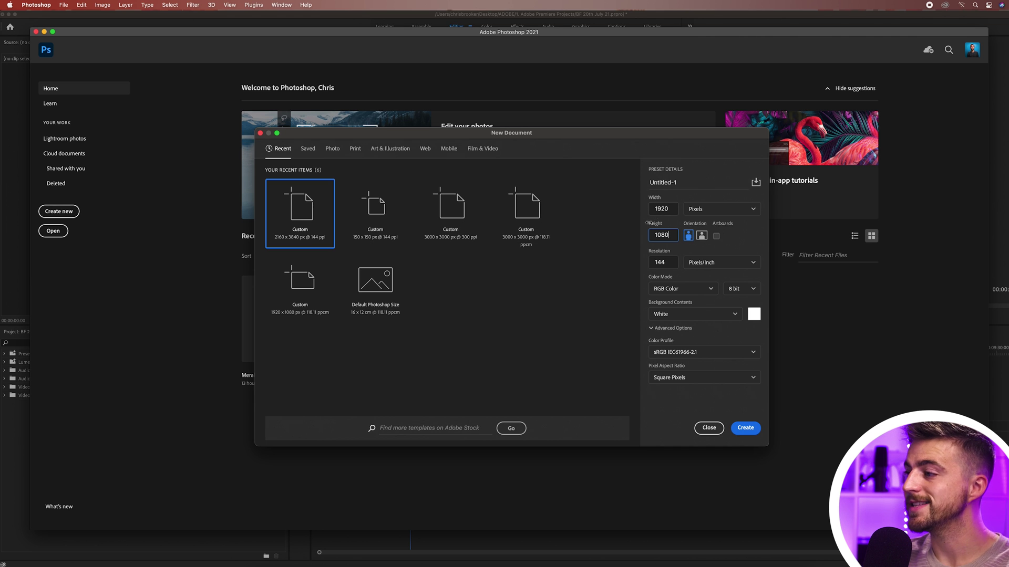
- Name the new document Handwriting and create it
double_click(695, 180)
triple_click(695, 181)
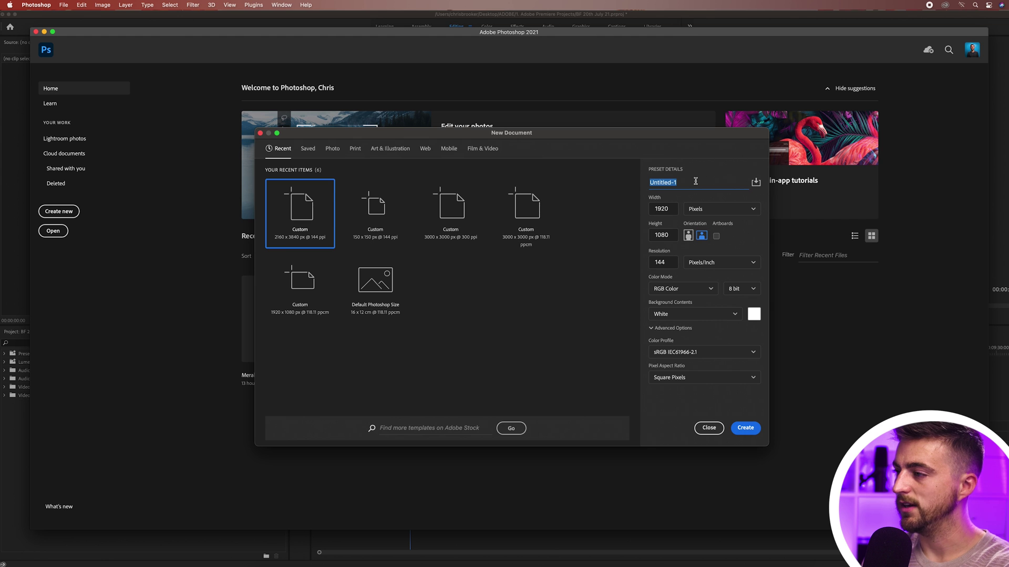
text(Handwriting)
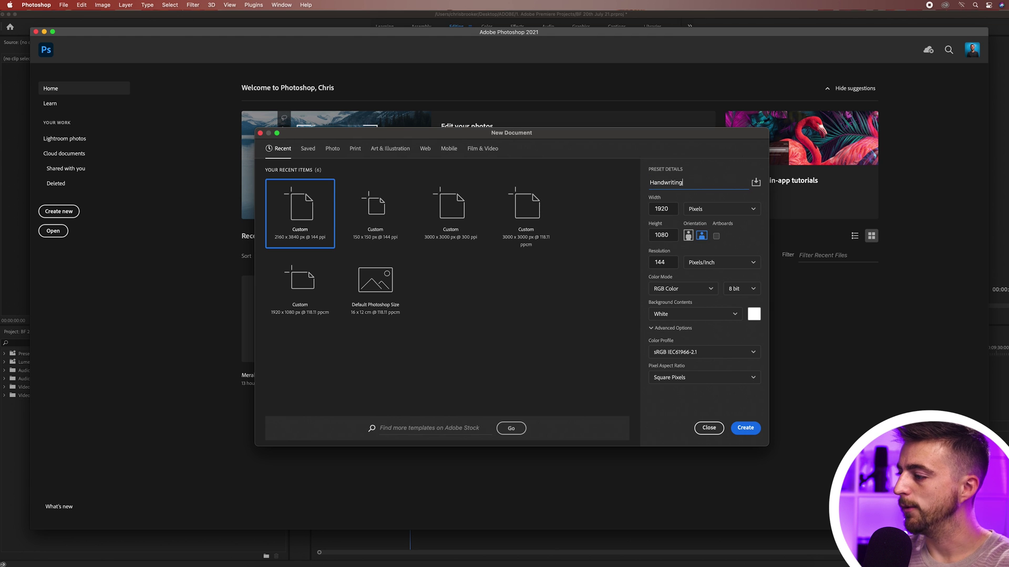
key(Return)
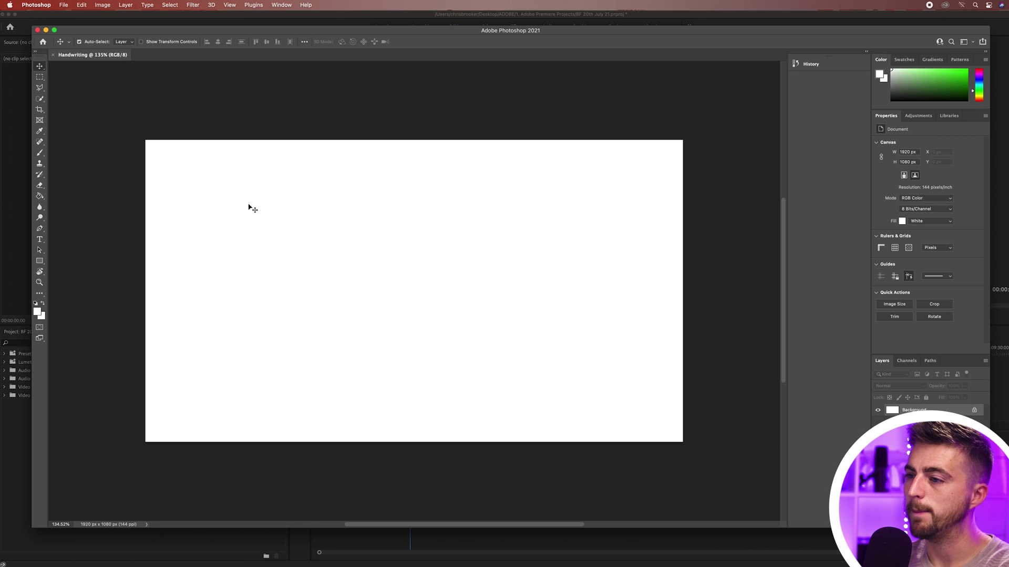
- Add the surname in capitals as horizontal text on the canvas and color it black (000000)
click(41, 240)
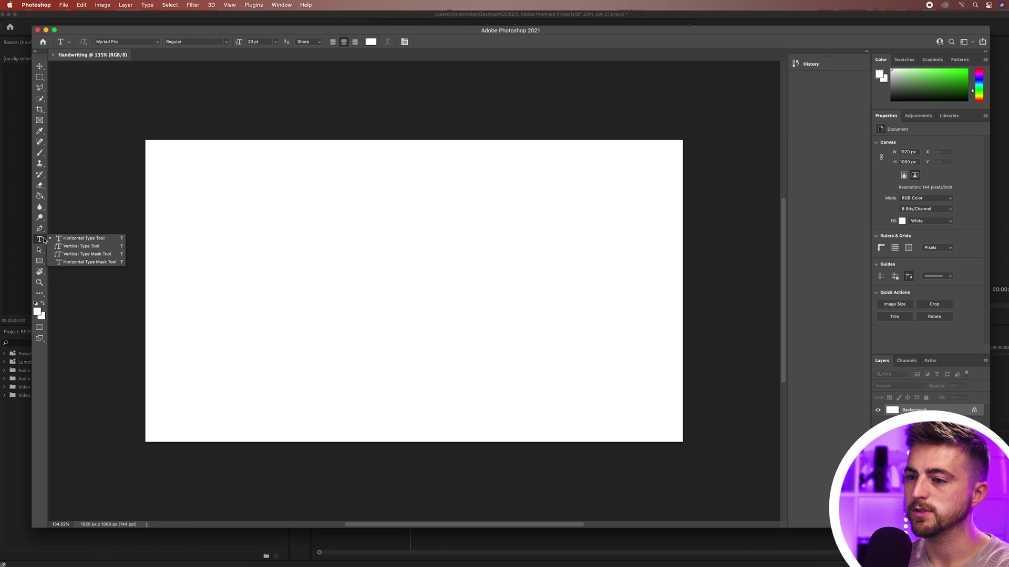
click(79, 239)
click(214, 276)
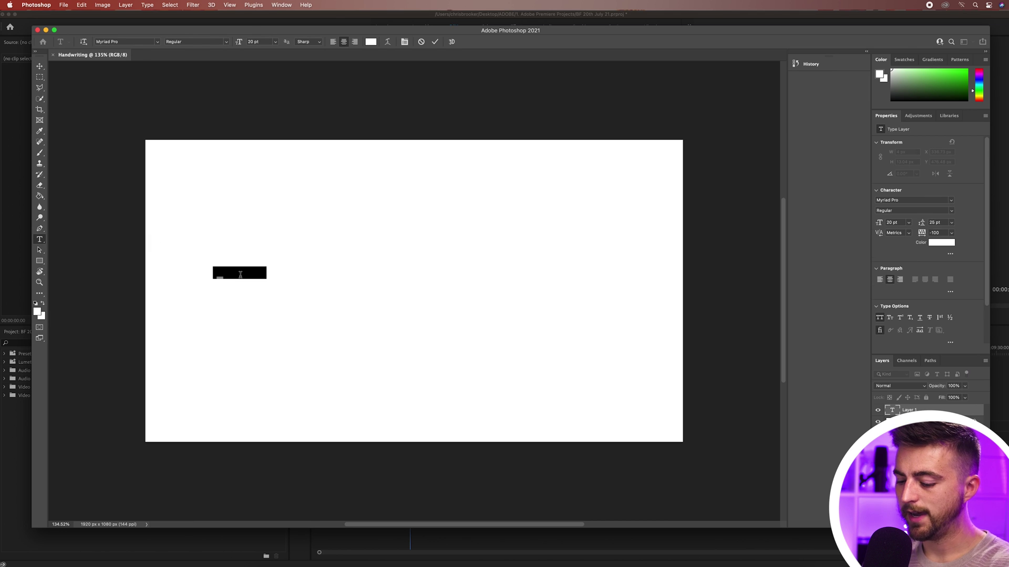
key(BackSpace)
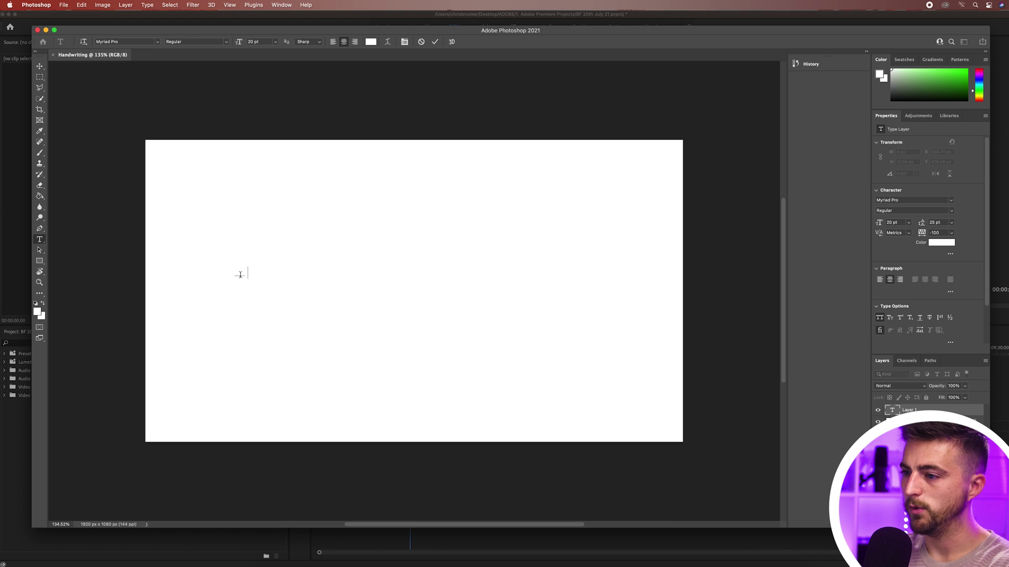
key(super+a)
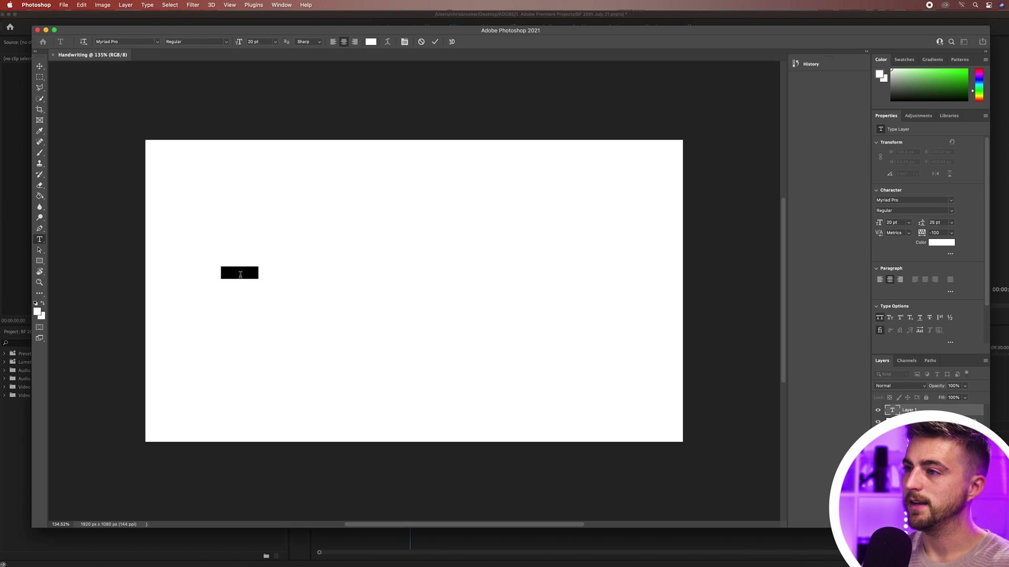
click(371, 42)
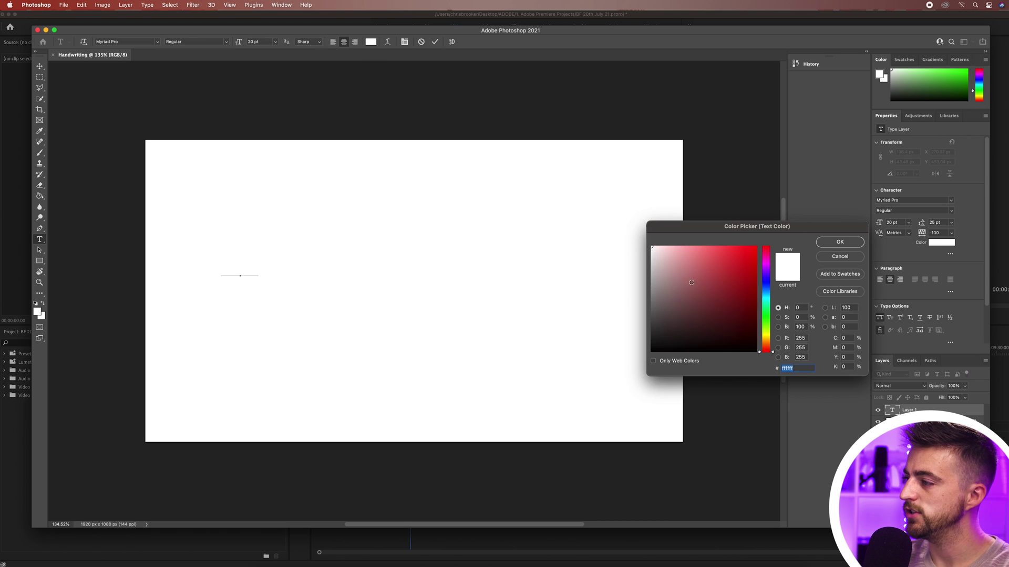
text(000000)
click(858, 243)
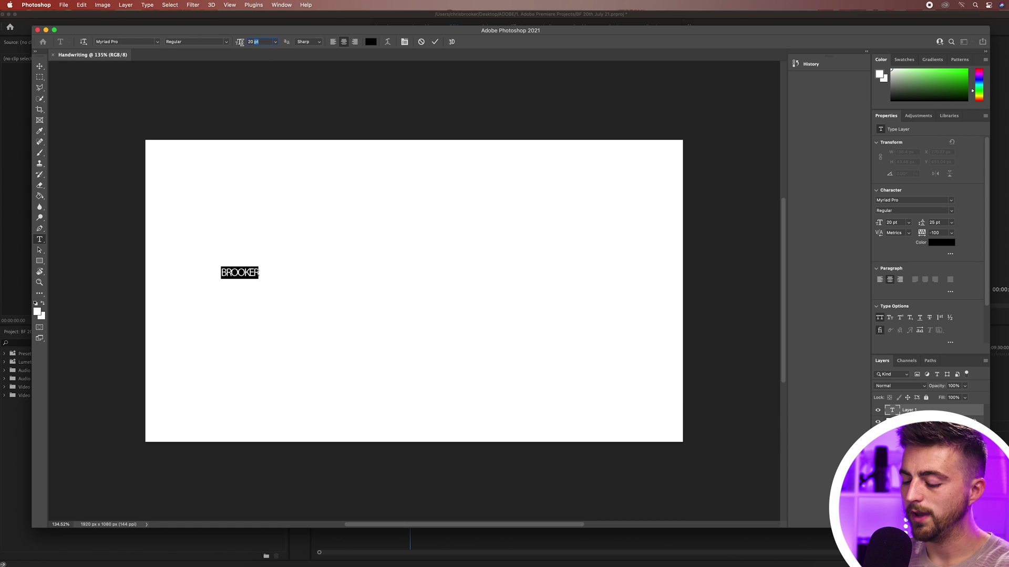
- Set the text size to 200 pt and move the text to the middle of the canvas
text(200)
key(Return)
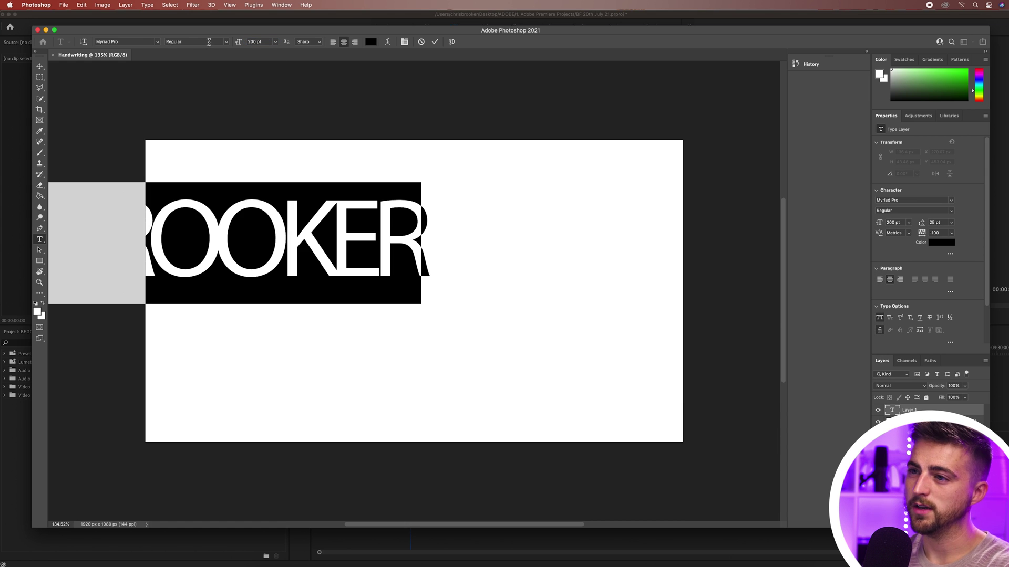
click(40, 66)
drag(319, 254, 492, 308)
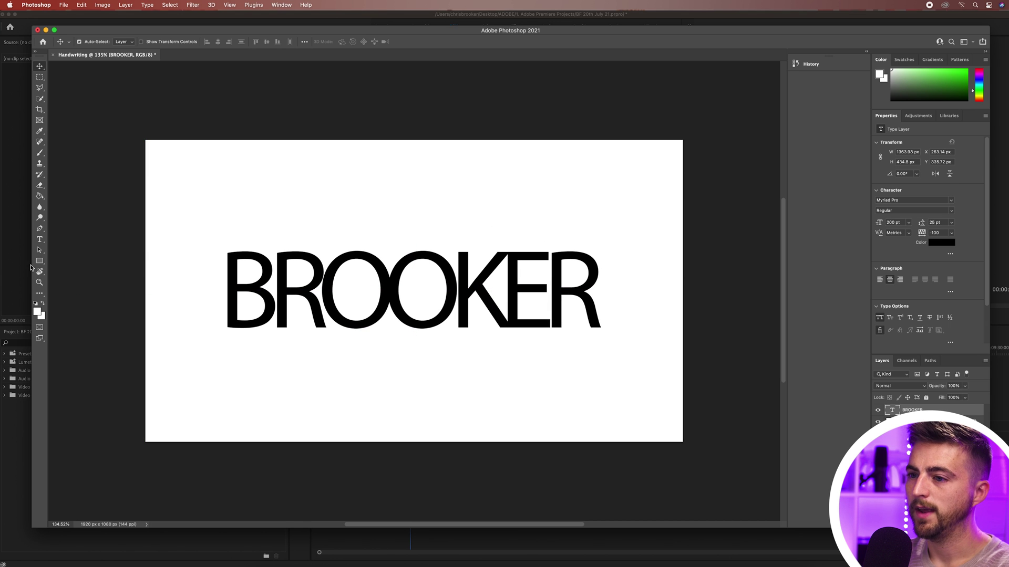
- Change the font of the whole text to CCMonsterMash
click(39, 240)
double_click(459, 307)
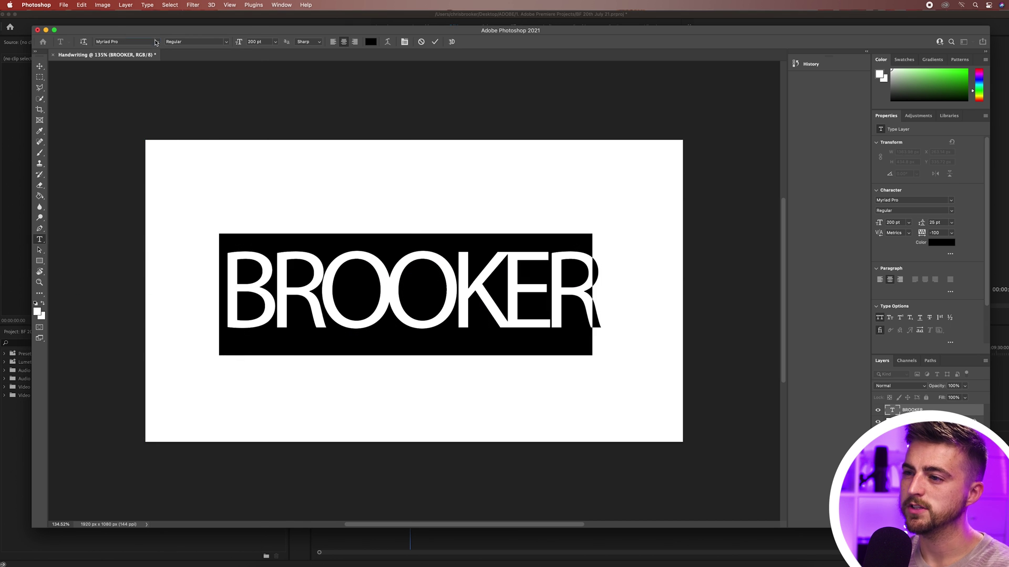
click(156, 41)
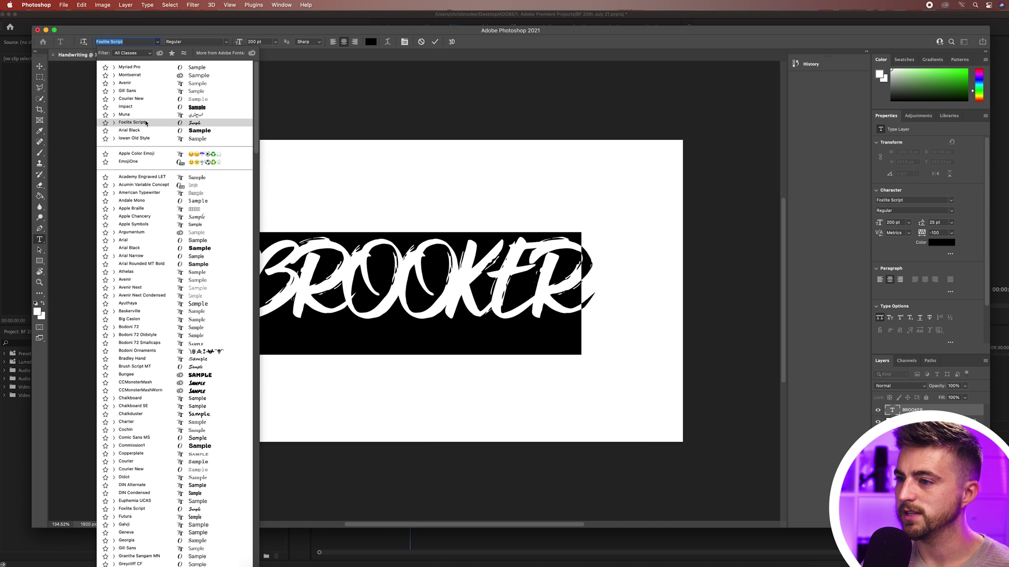
click(158, 387)
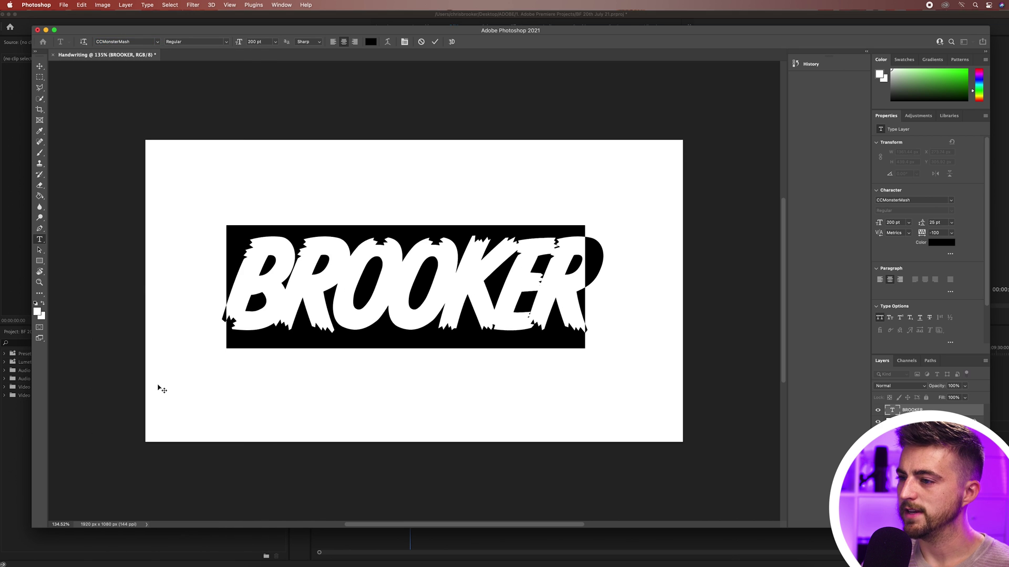
click(295, 264)
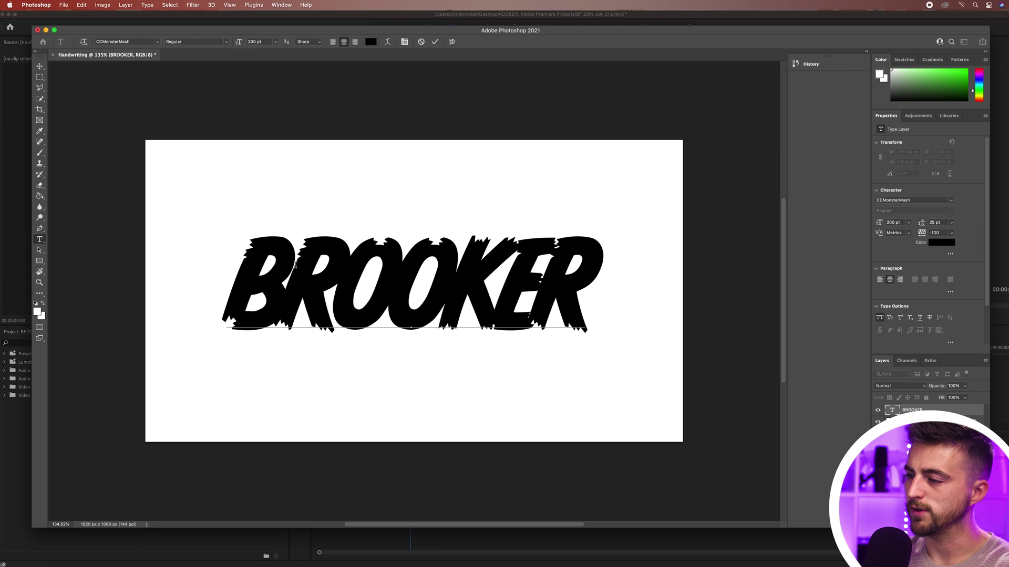
- Select all of the text and set its size to 240 pt
key(super+a)
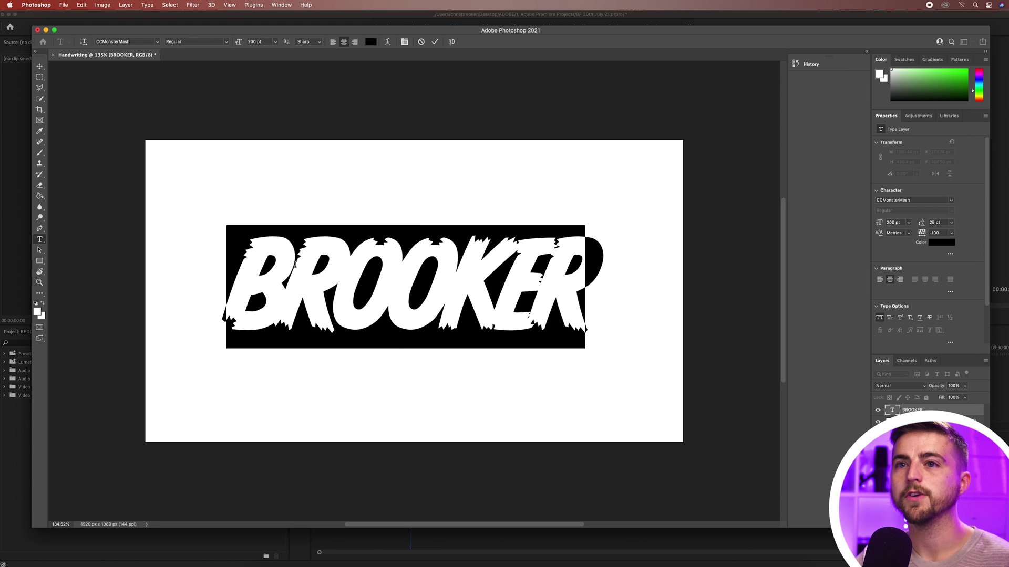
click(264, 43)
text(2)
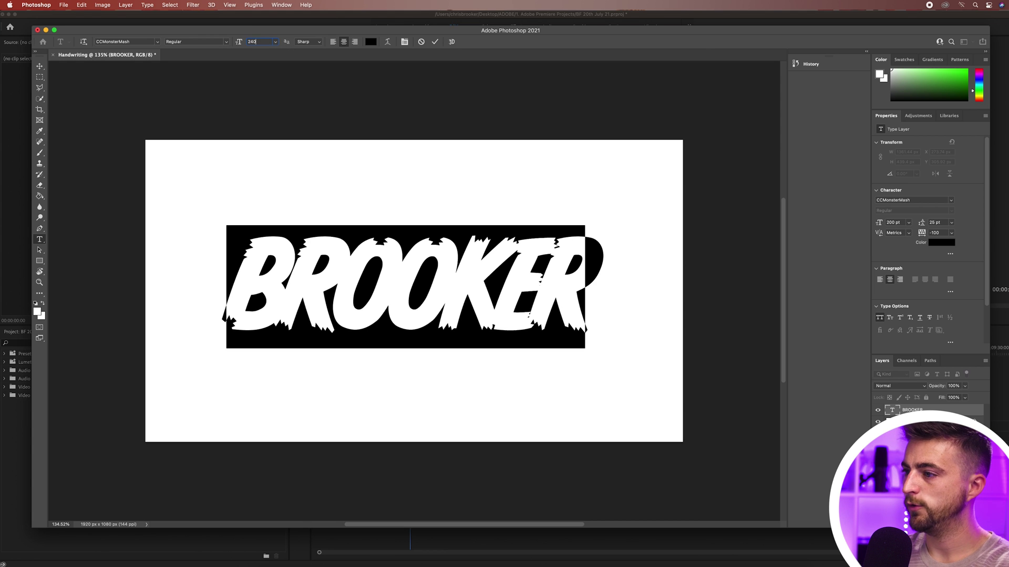
text(40)
key(Return)
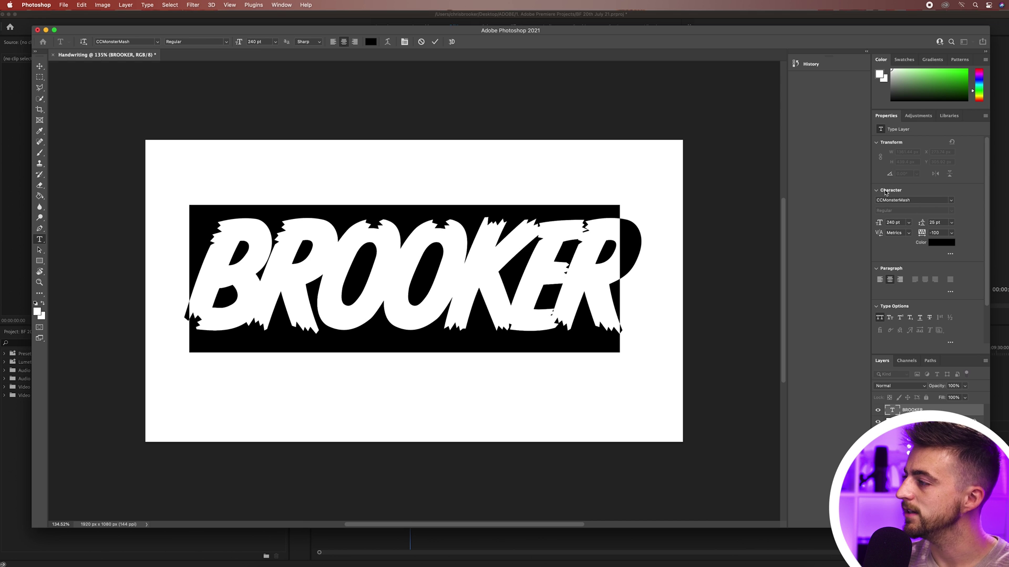
- Set the tracking of the selected text to 0 to space out the letters
click(938, 234)
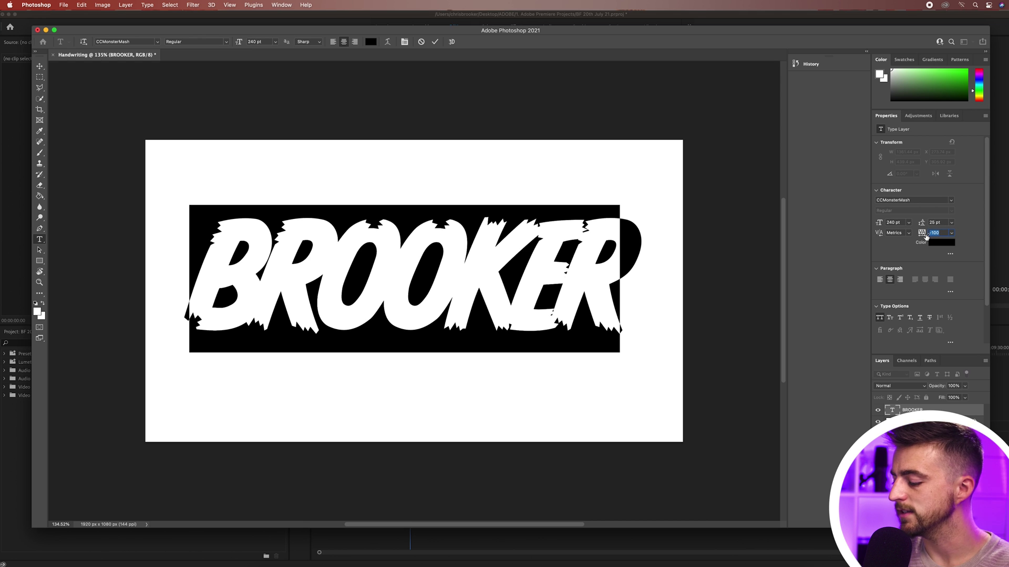
text(0)
key(Return)
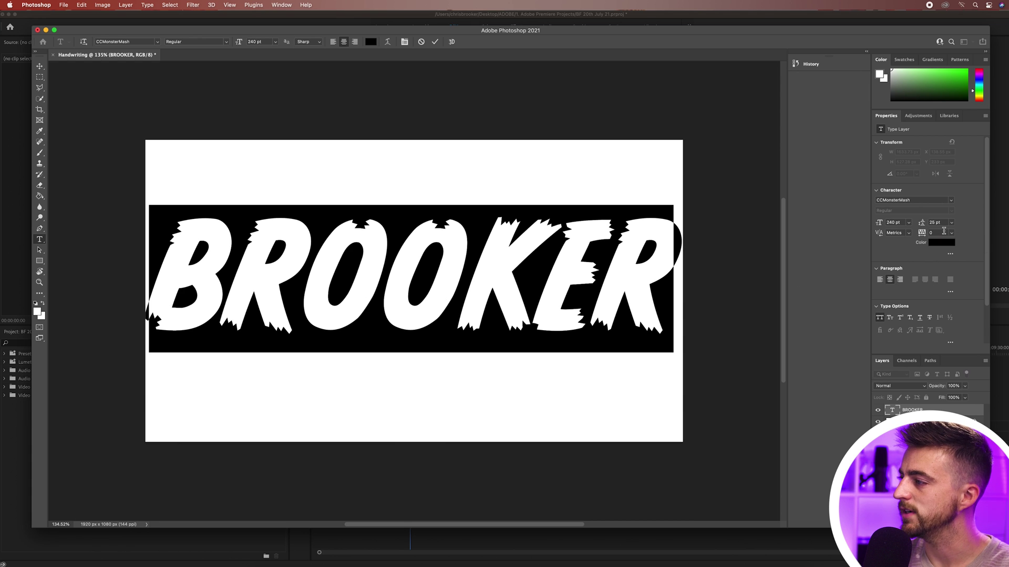
mouse_move(919, 232)
mouse_down()
mouse_move(933, 233)
mouse_move(919, 234)
mouse_up()
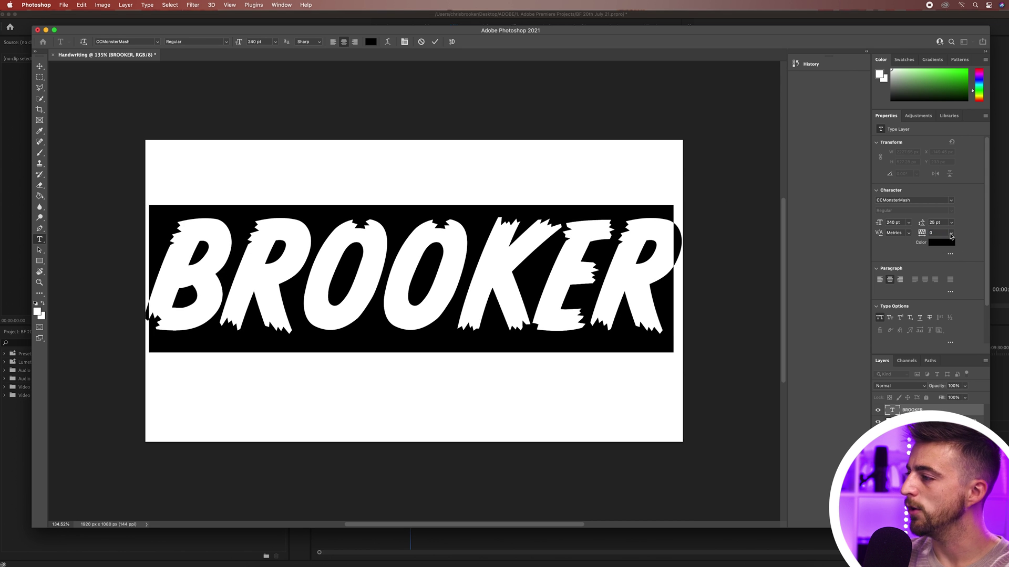
- Reduce the text size to 220 pt and reposition the text slightly lower to center it on the canvas
drag(239, 42, 8, 75)
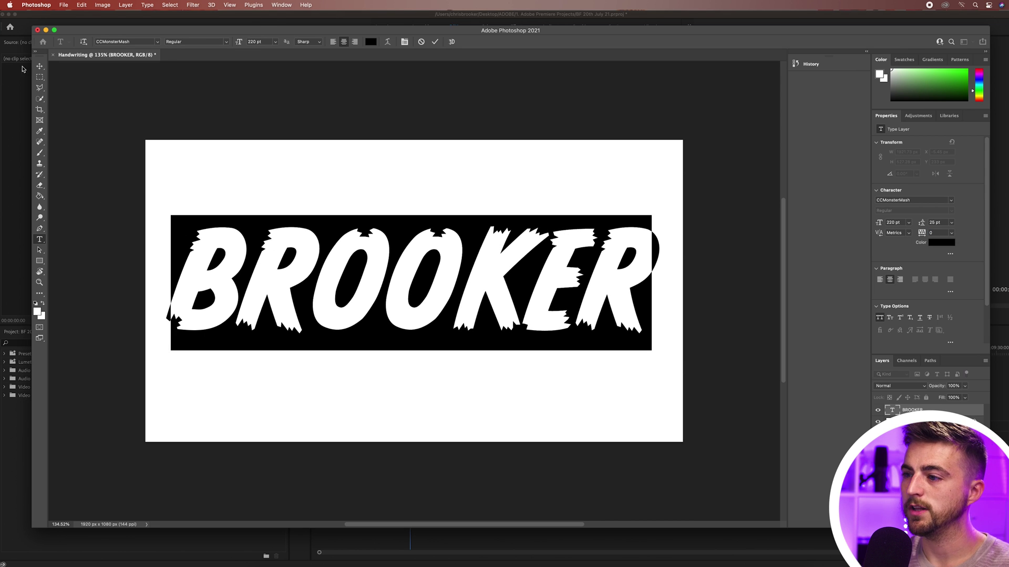
click(39, 66)
drag(442, 249, 444, 261)
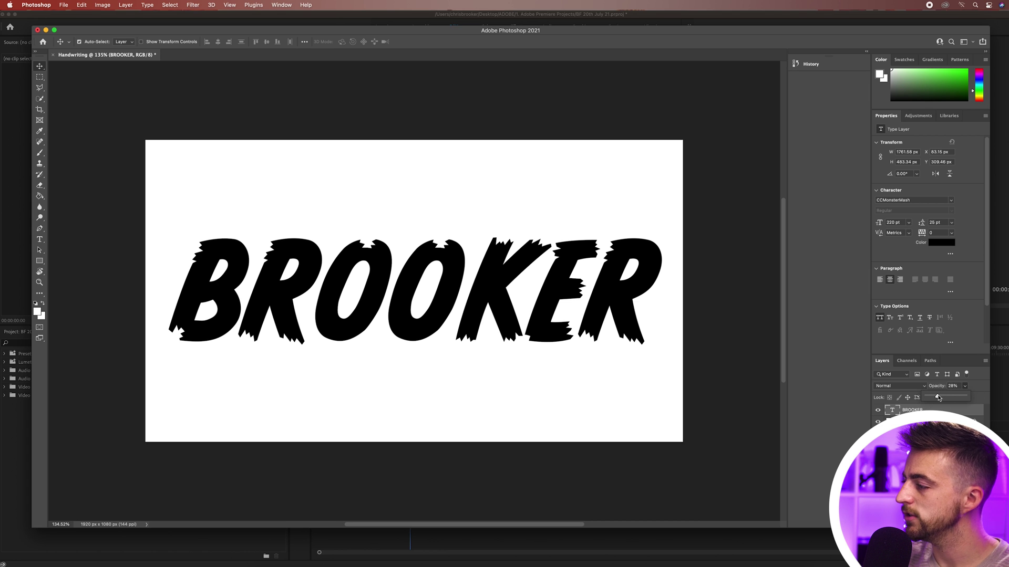
- Lower the text layer's opacity to 20% and lock all of the layer's attributes
drag(938, 398, 935, 398)
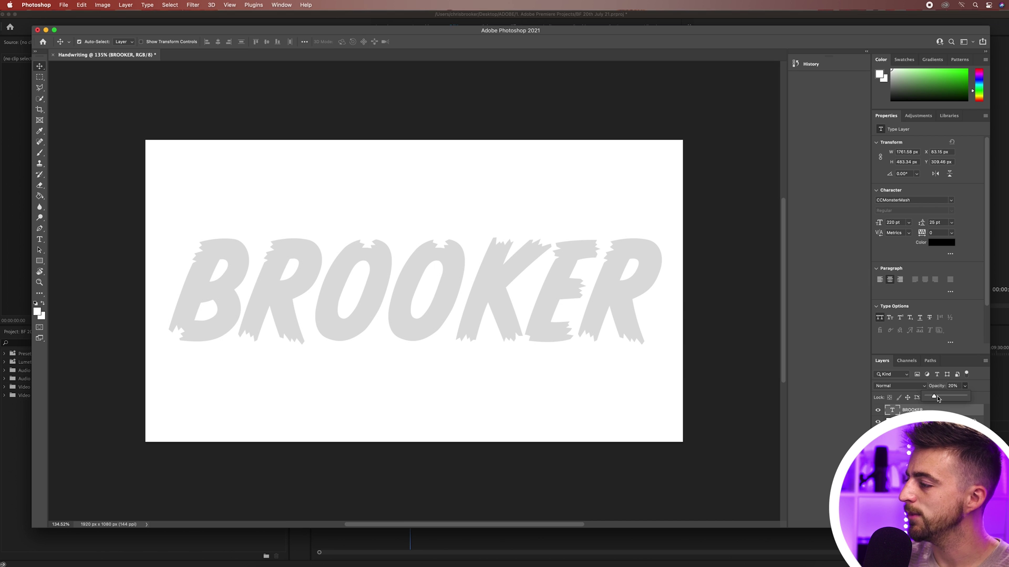
click(935, 447)
click(928, 411)
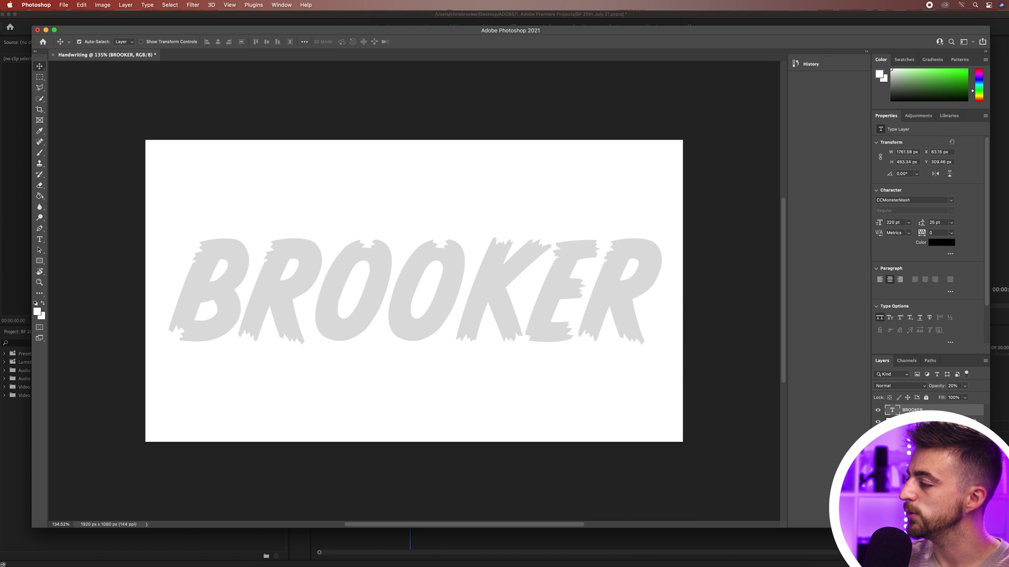
click(926, 398)
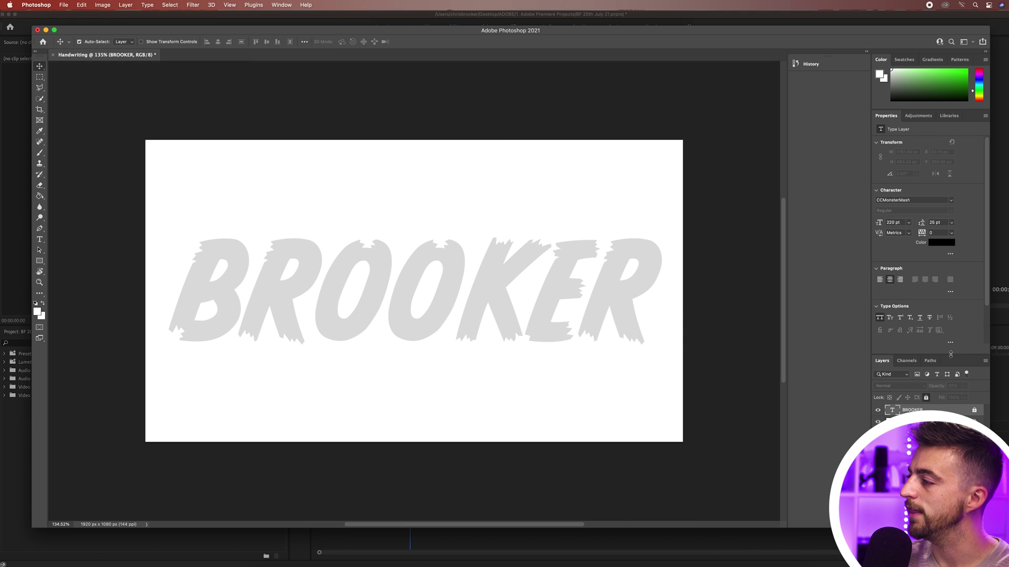
drag(951, 354, 947, 288)
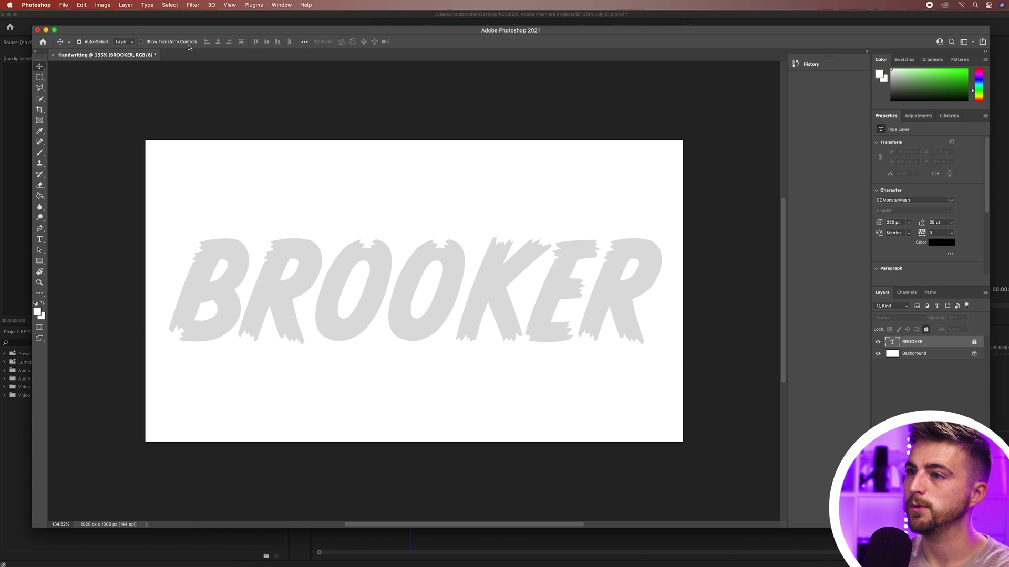
click(126, 5)
mouse_move(158, 15)
click(259, 17)
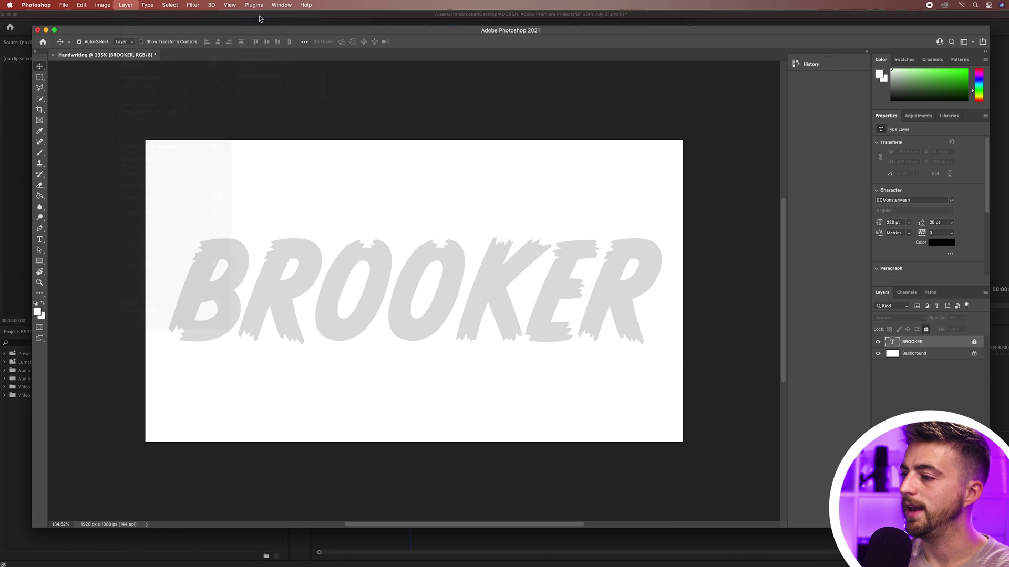
click(603, 282)
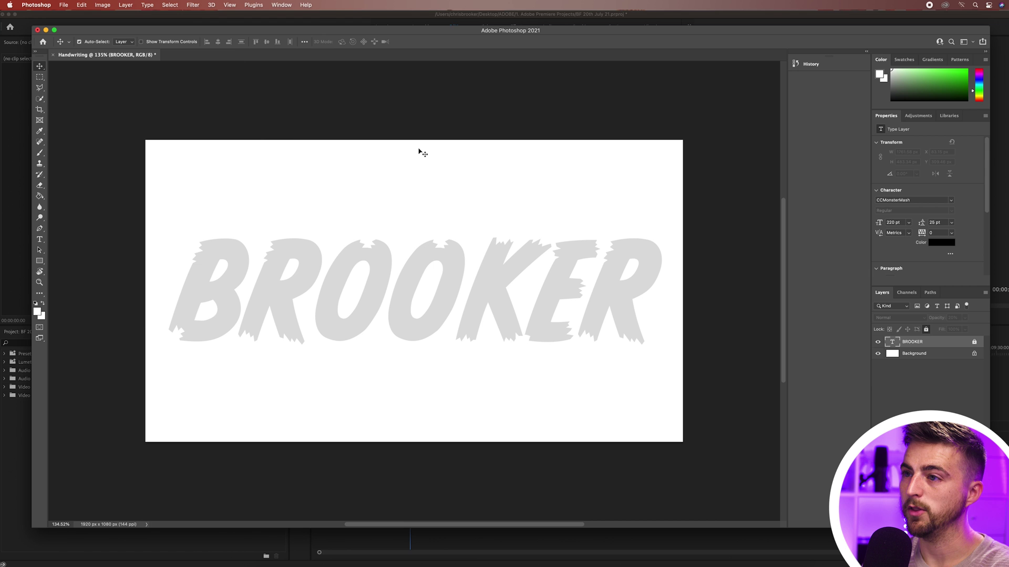
- Create a new layer with the default settings above the locked text layer
click(126, 5)
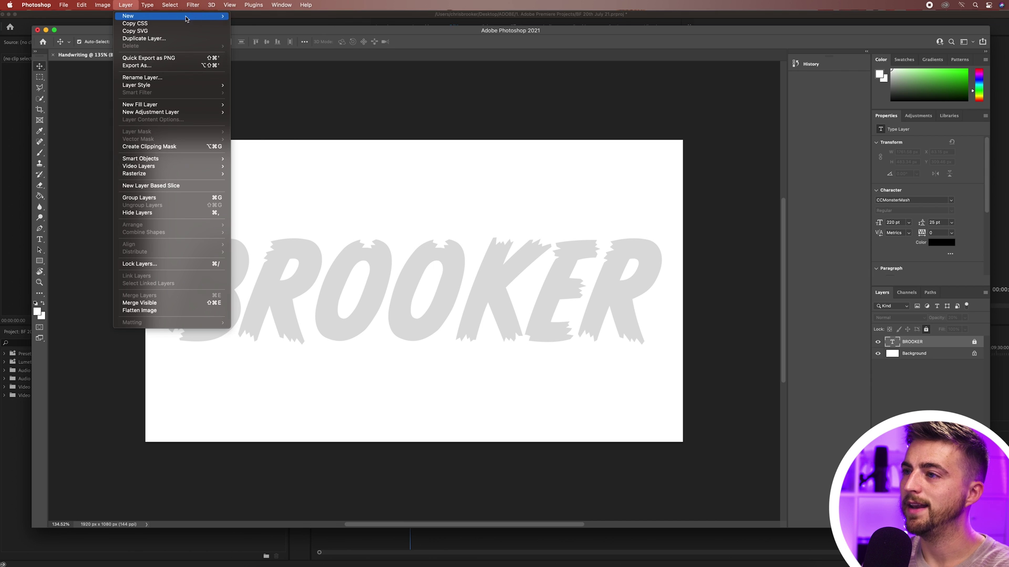
mouse_move(220, 16)
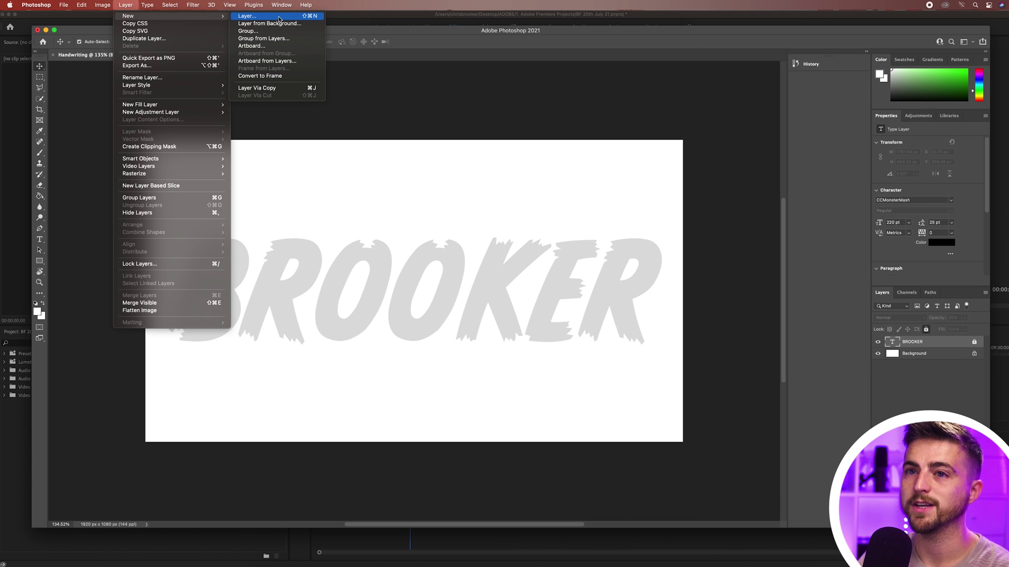
click(279, 17)
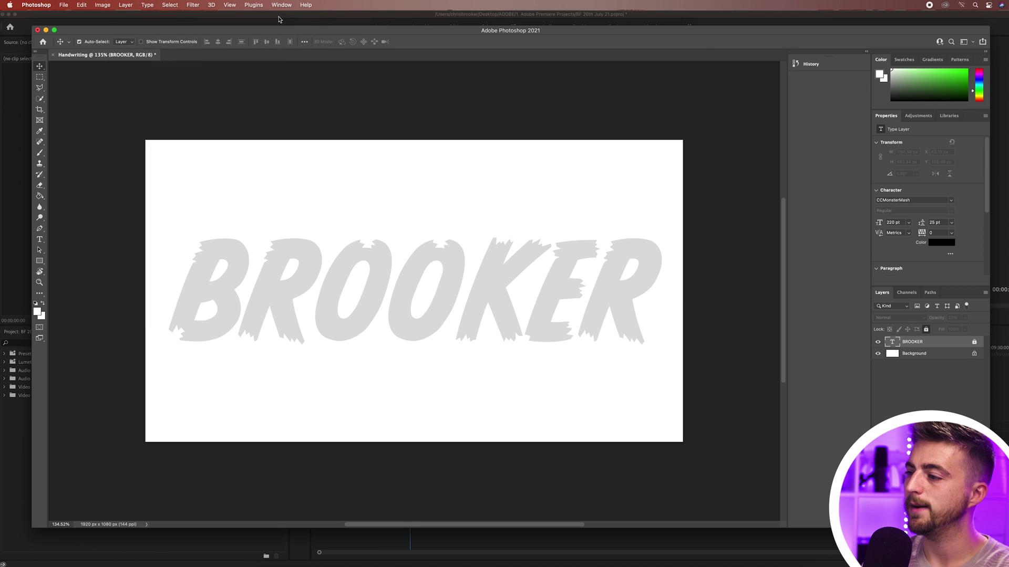
click(602, 267)
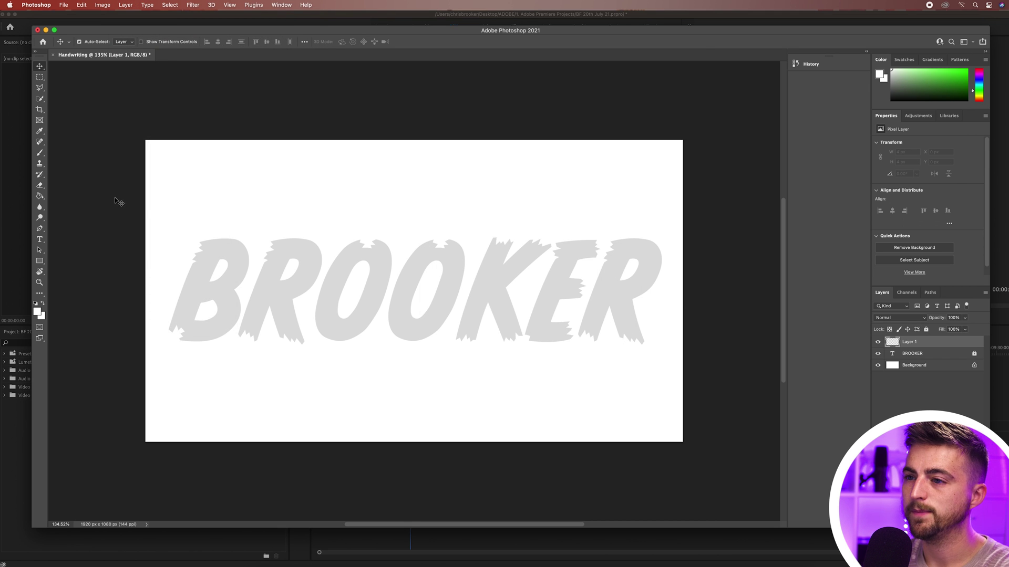
- Activate the Brush tool, try a white stroke across the tops of the first letters and undo it
click(40, 154)
click(71, 152)
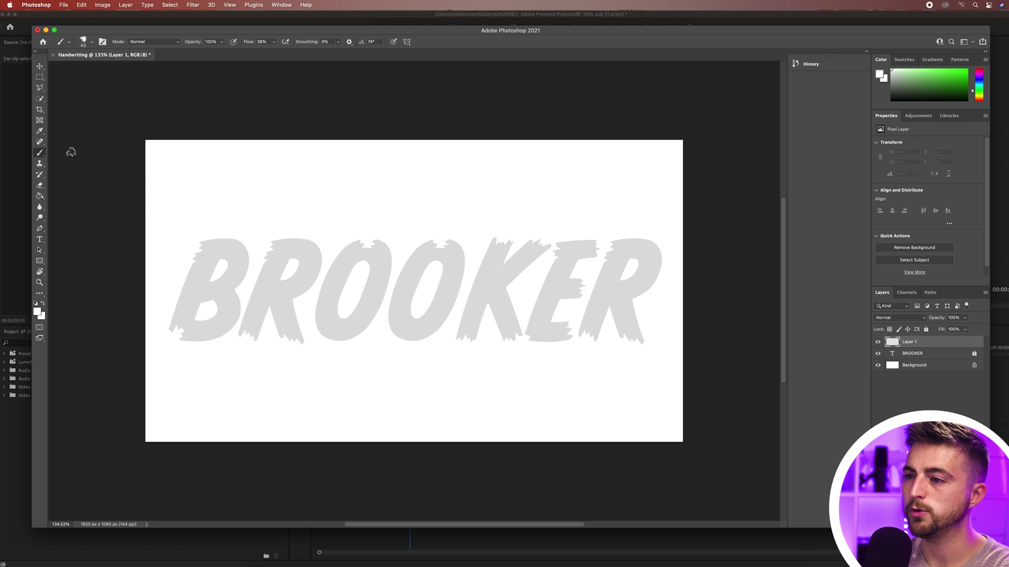
mouse_move(226, 239)
mouse_down()
mouse_move(362, 232)
mouse_move(337, 247)
mouse_up()
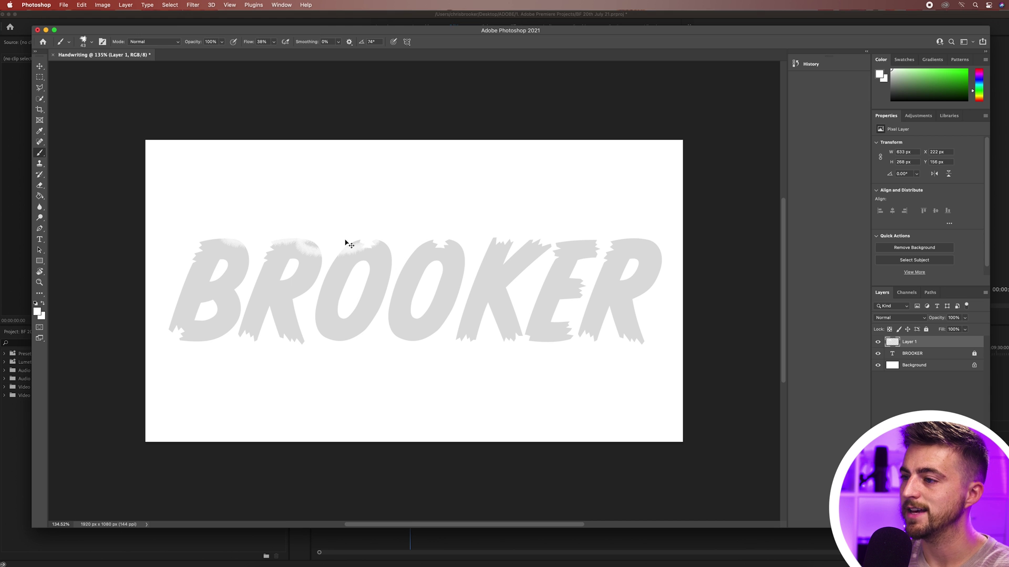
key(super+z)
- Set the foreground color to black, try a brush stroke above the text and undo it
click(38, 312)
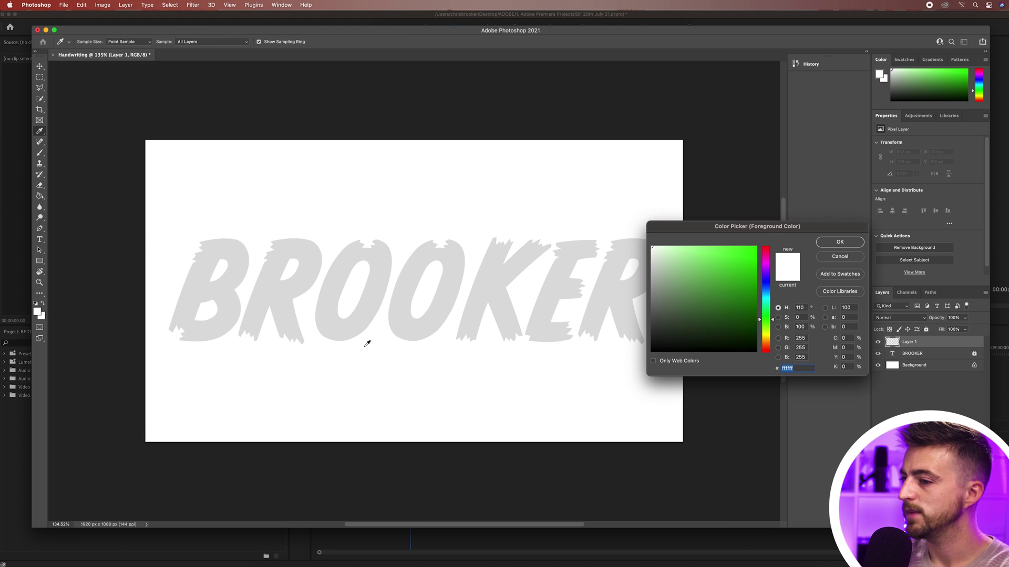
drag(683, 317, 624, 364)
click(839, 242)
key(b)
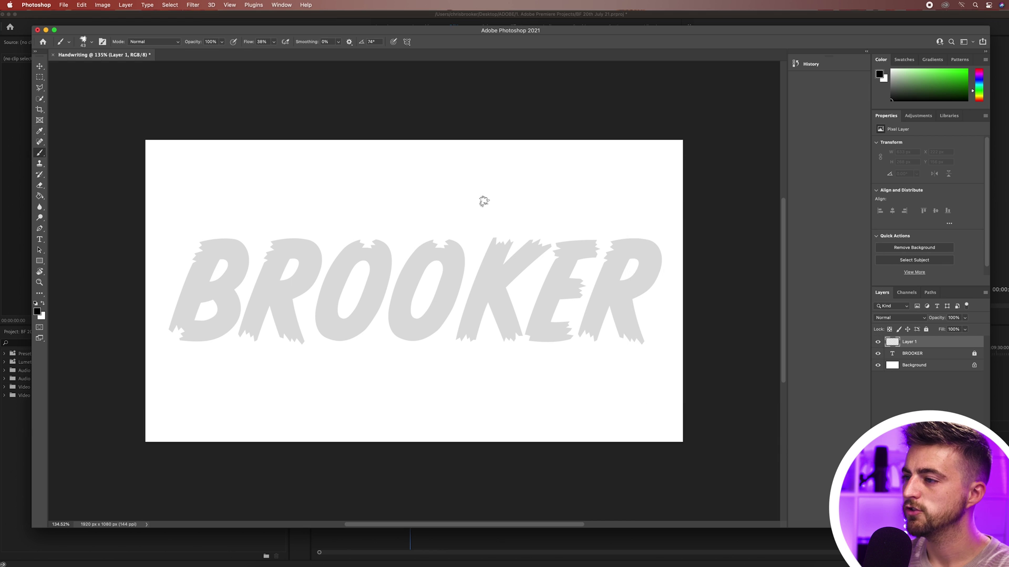
mouse_move(444, 203)
mouse_down()
mouse_move(419, 216)
mouse_move(445, 196)
mouse_move(390, 207)
mouse_up()
key(super+z)
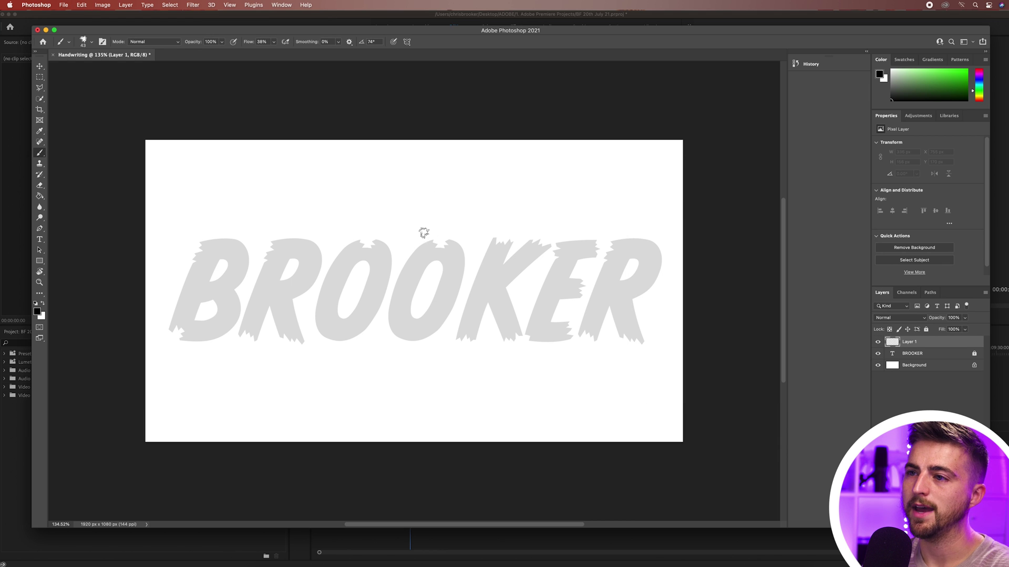
- Choose the KYLE Ultimate Charcoal Pencil 25px brush from Dry Media Brushes, try a scribble above the text and undo it
click(91, 42)
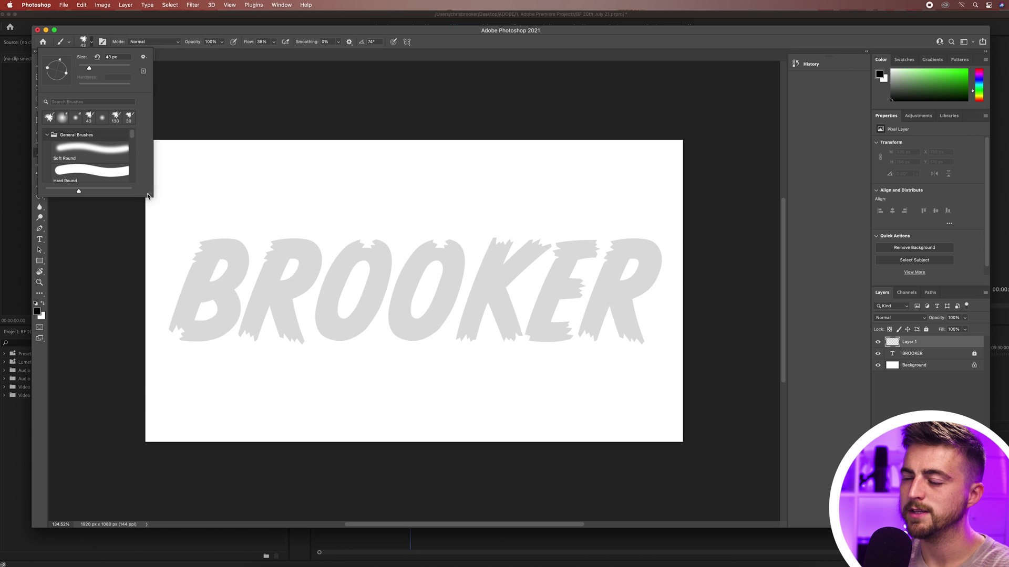
click(47, 135)
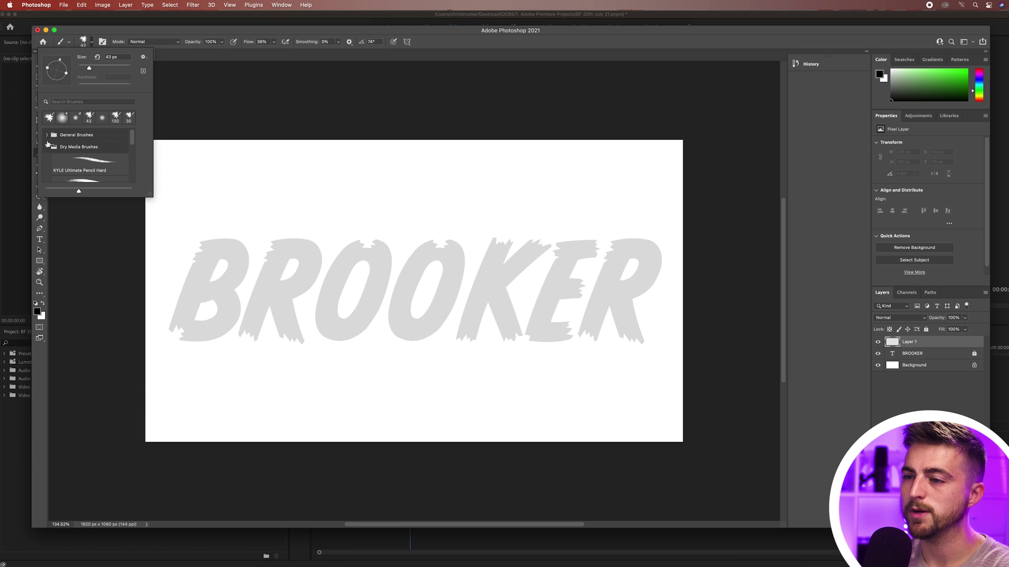
click(46, 148)
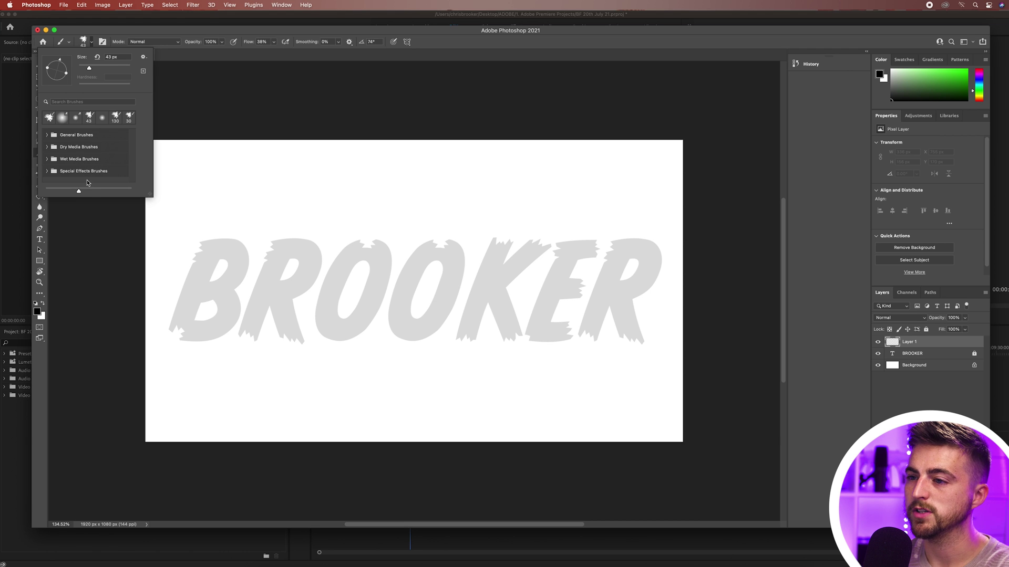
drag(80, 190, 74, 191)
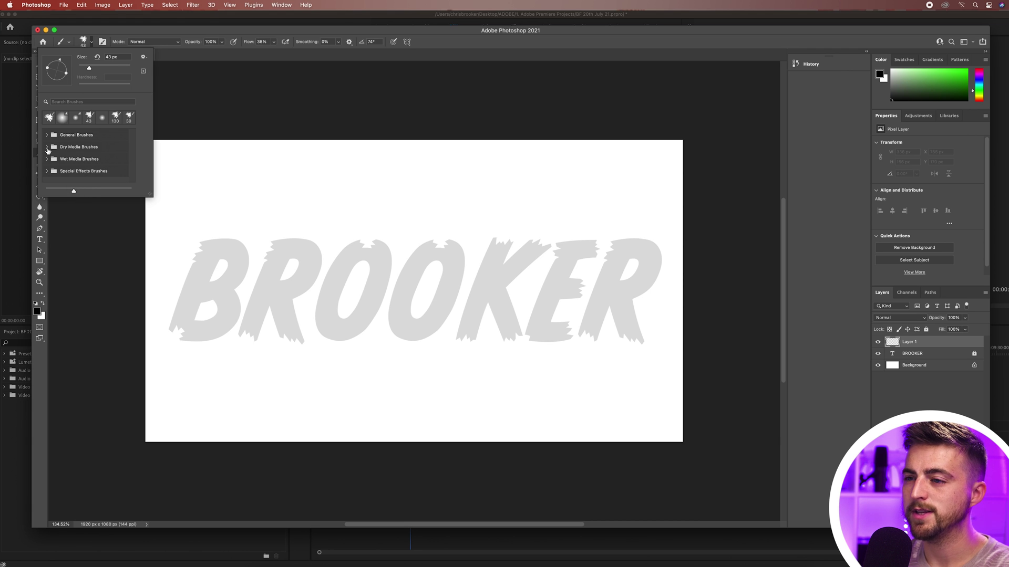
click(47, 147)
scroll(84, 167, down, 3)
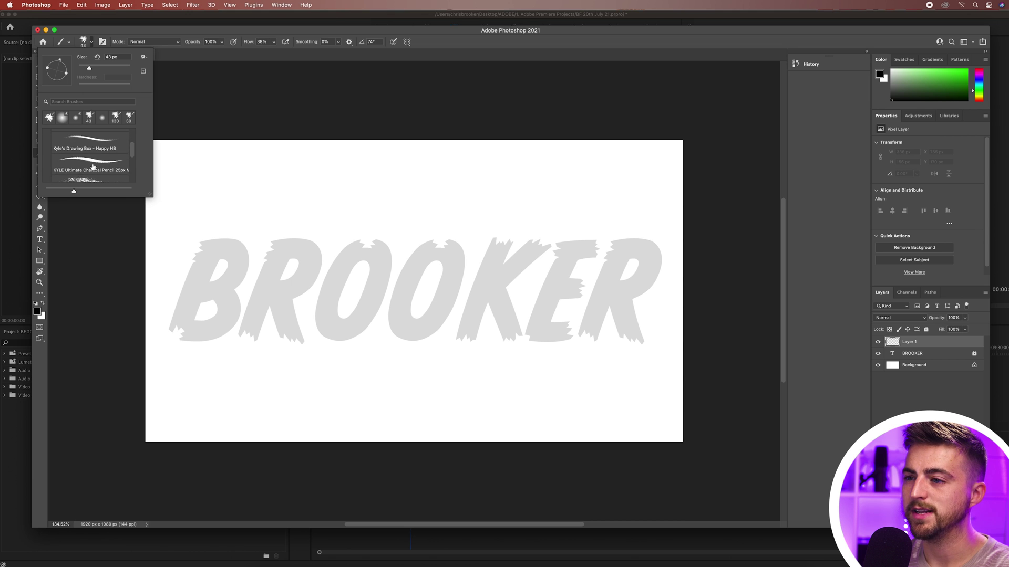
scroll(92, 164, up, 1)
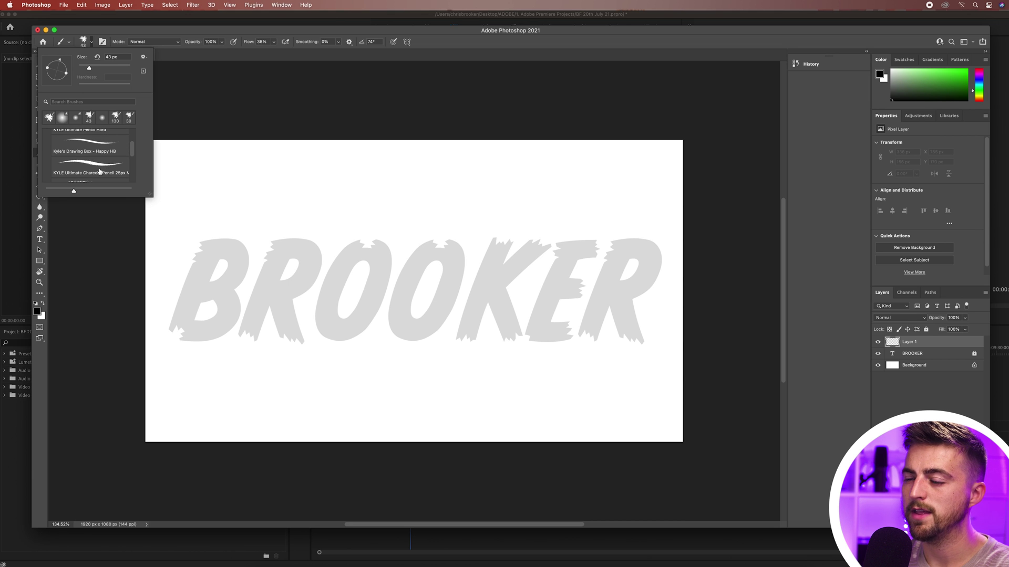
click(87, 165)
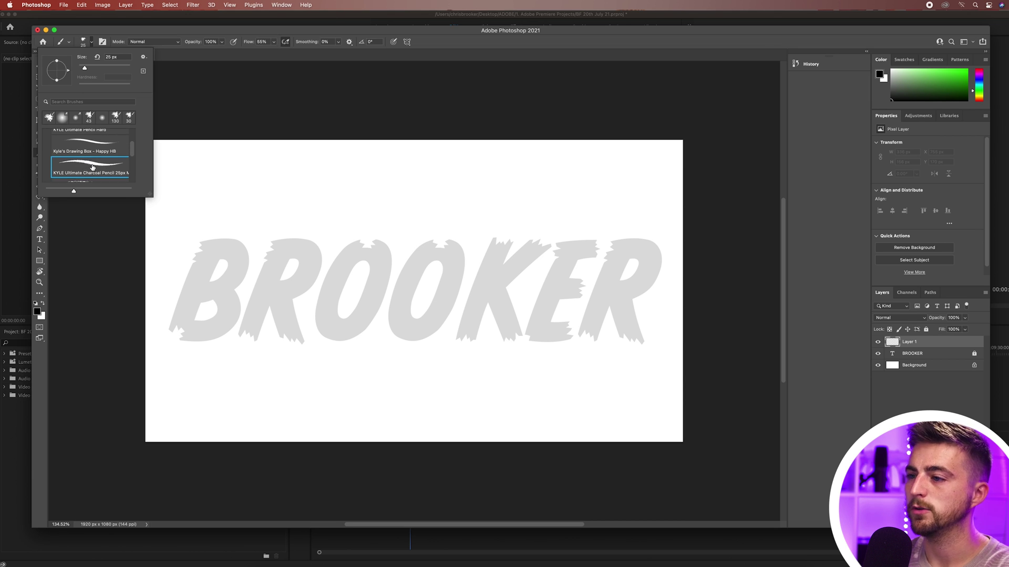
mouse_move(314, 199)
mouse_down()
mouse_move(173, 194)
mouse_move(263, 198)
mouse_up()
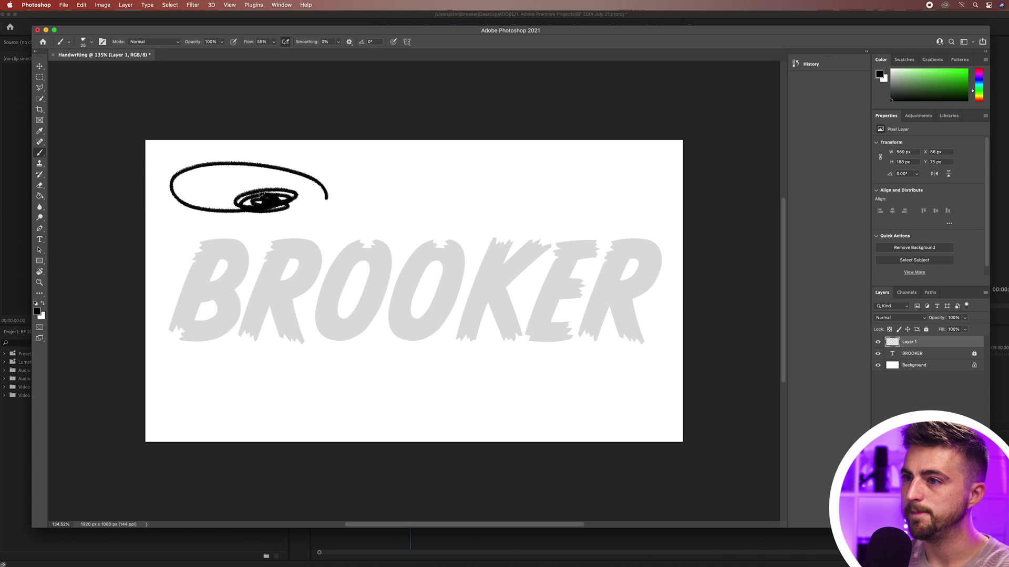
key(super+z)
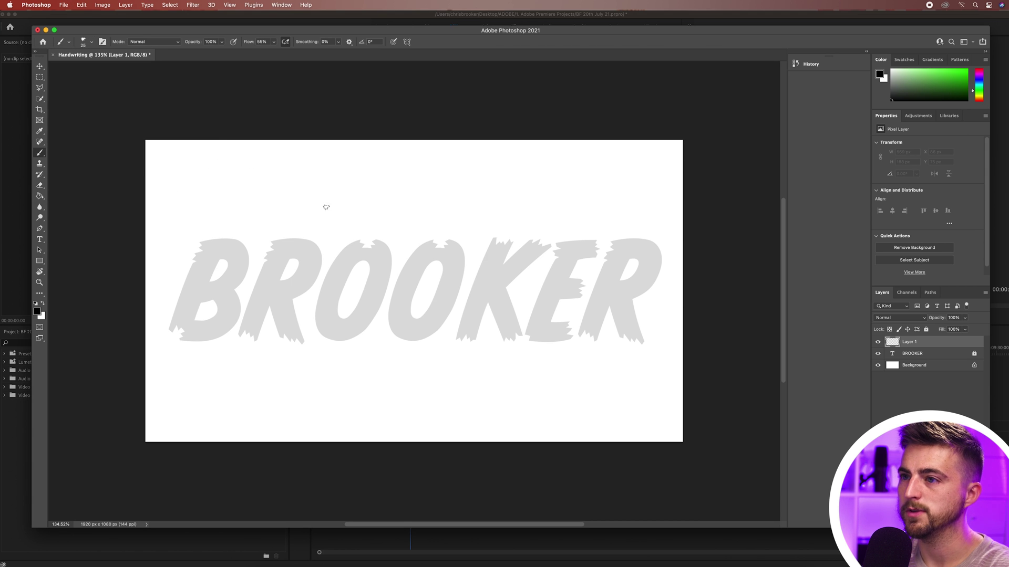
- Try the charcoal brush at a size of 100 px on the letter B and undo the strokes
click(92, 42)
drag(85, 68, 104, 69)
click(288, 192)
mouse_move(288, 191)
mouse_down()
mouse_move(233, 188)
mouse_move(217, 208)
mouse_move(236, 213)
mouse_move(175, 334)
mouse_move(191, 272)
mouse_move(224, 263)
mouse_move(220, 284)
mouse_move(245, 289)
mouse_move(181, 331)
mouse_up()
key(super+z)
key(super+z)
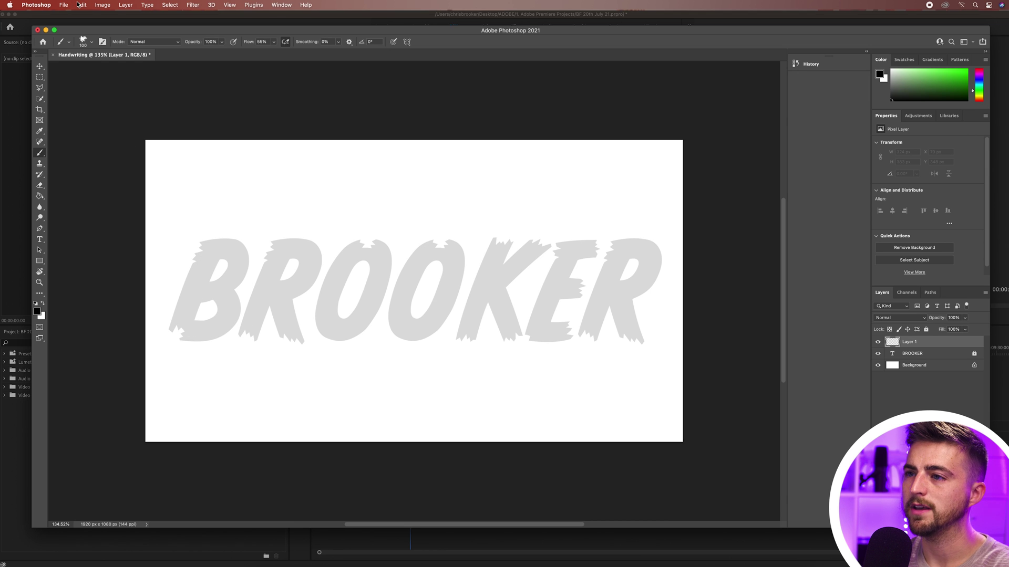
- Set the charcoal brush size to 78 px, try strokes along the stem of the B and undo them
click(90, 48)
drag(103, 69, 97, 68)
drag(218, 244, 174, 335)
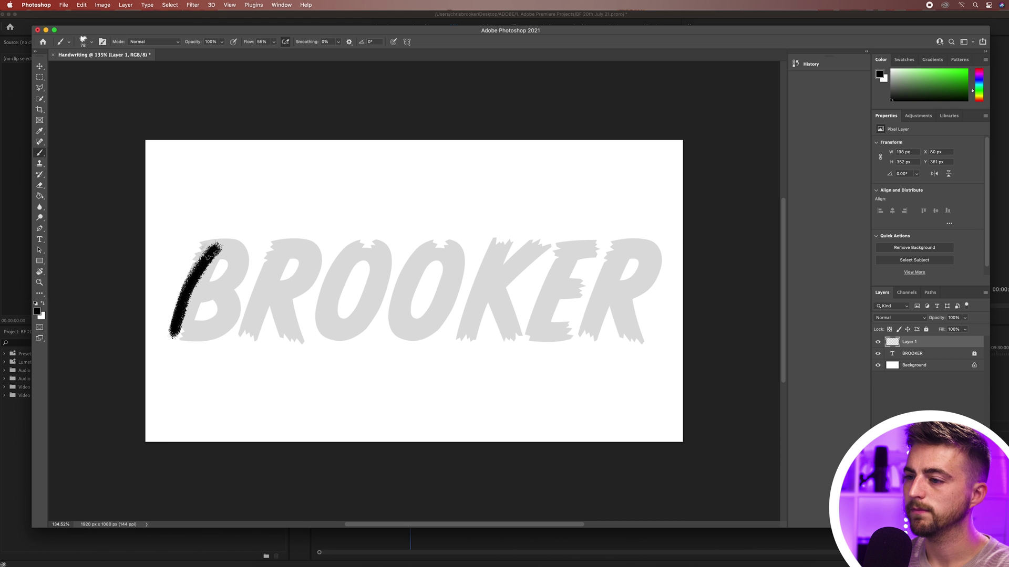
mouse_move(220, 245)
mouse_down()
mouse_move(215, 288)
mouse_move(189, 331)
mouse_move(131, 334)
mouse_up()
key(super+z)
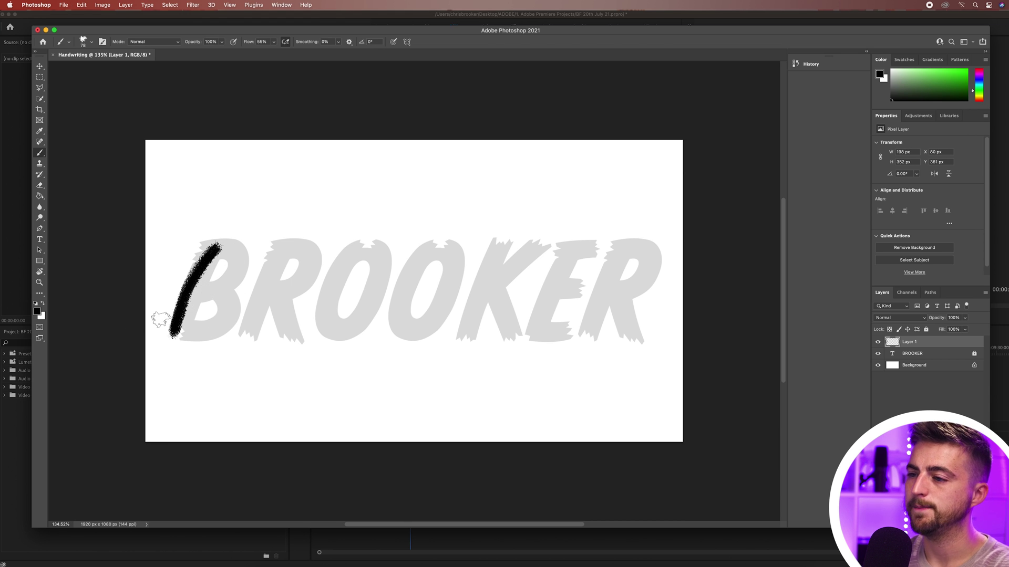
key(super+z)
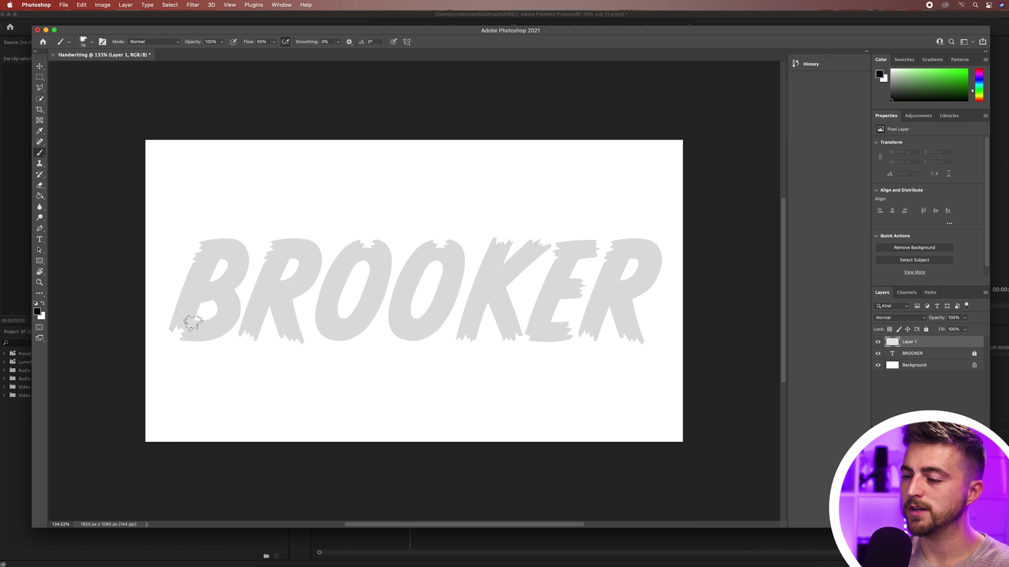
- Try tracing the whole letter B on the single new layer and undo all of its strokes
drag(180, 328, 193, 290)
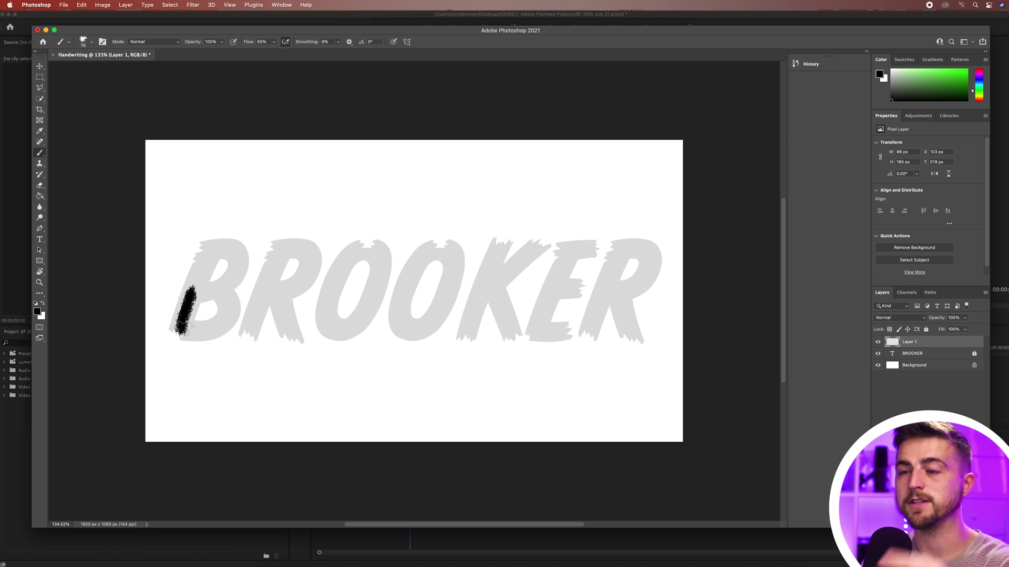
mouse_move(181, 331)
mouse_down()
mouse_move(179, 292)
mouse_move(197, 256)
mouse_move(234, 247)
mouse_move(226, 285)
mouse_move(201, 290)
mouse_move(226, 302)
mouse_move(225, 323)
mouse_move(182, 328)
mouse_up()
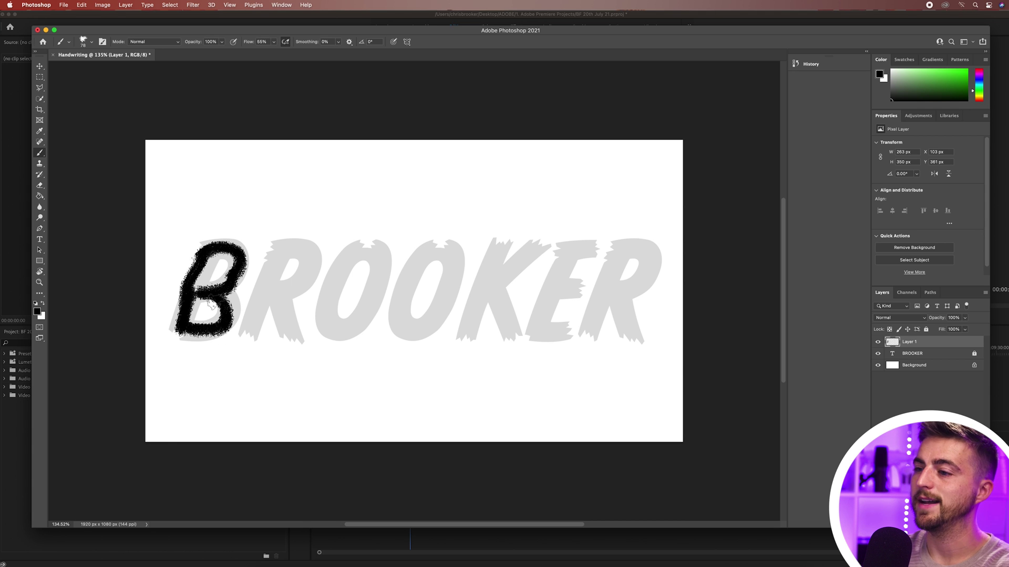
key(super+z)
key(super+z)
key(super+z)
key(super+z)
key(super+z)
key(super+z)
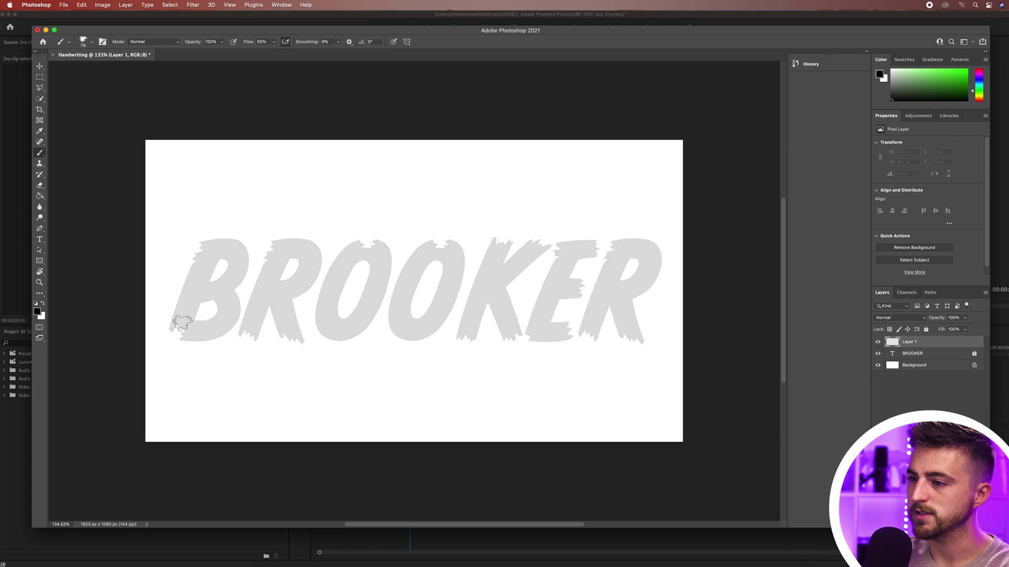
- Paint the lower part of the B's stem on Layer 1 and its upper part with the top curve on a new layer
drag(179, 324, 196, 279)
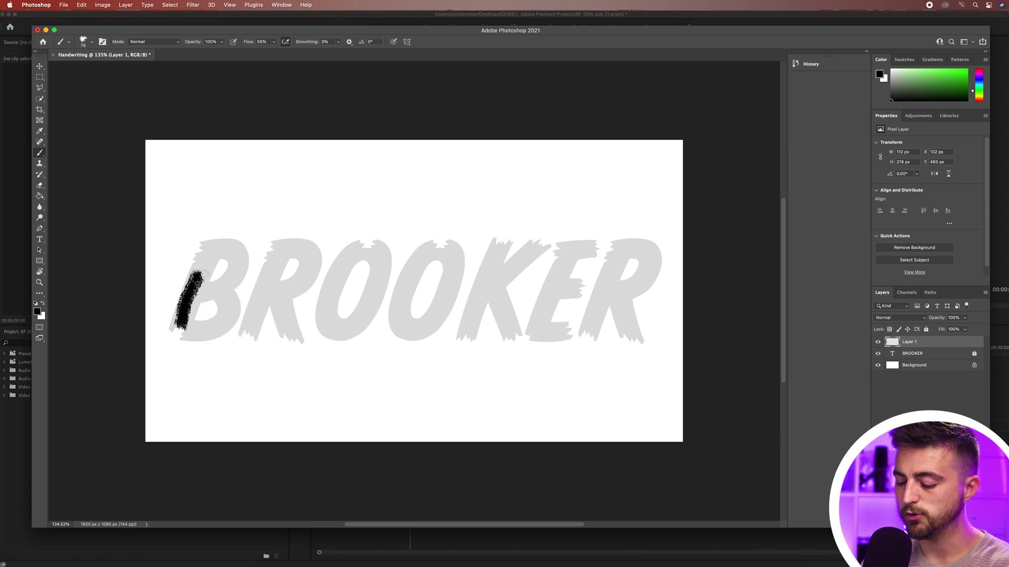
key(cmd+z)
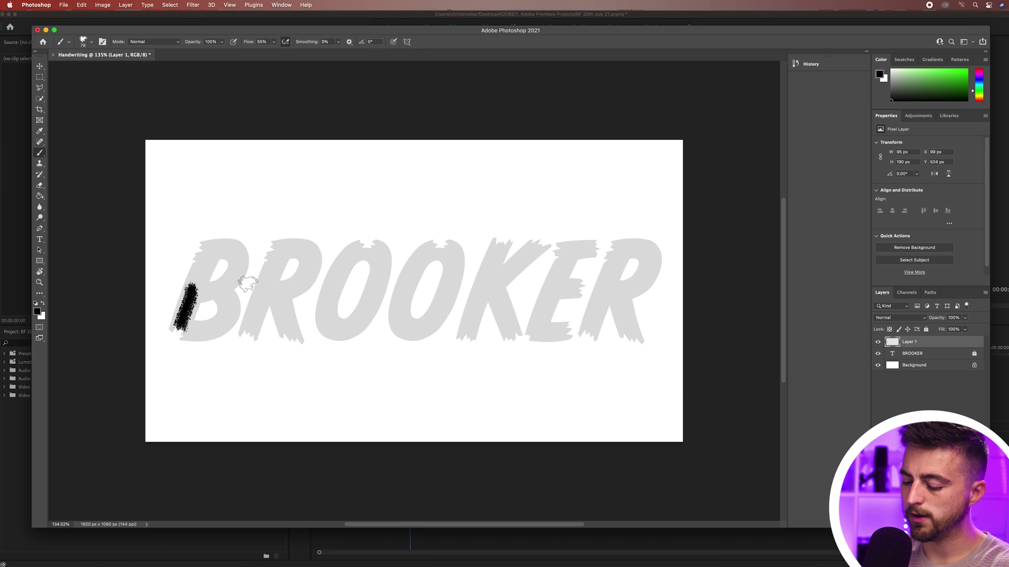
key(alt+shift+super+n)
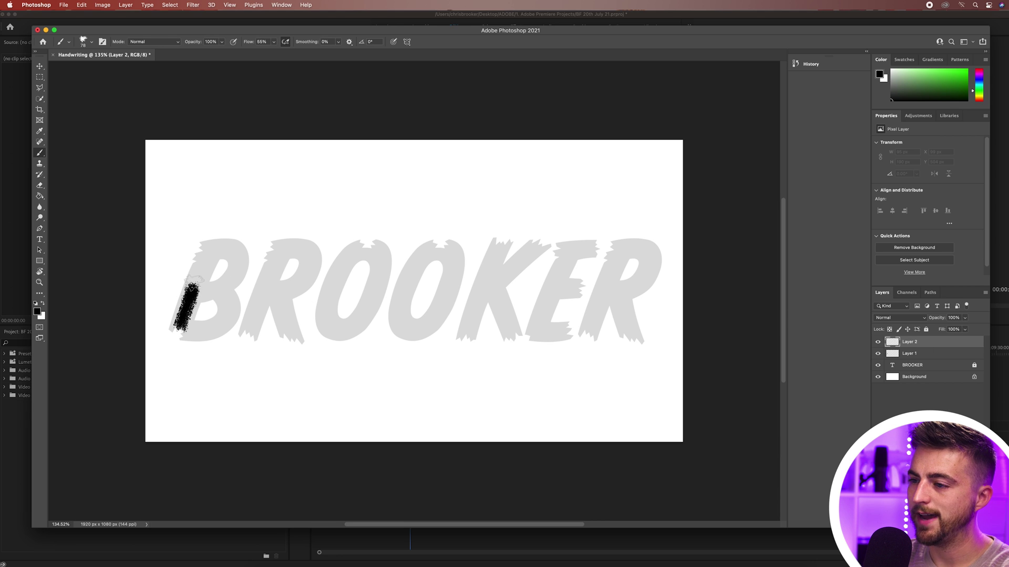
mouse_move(193, 284)
mouse_down()
mouse_move(205, 249)
mouse_move(233, 254)
mouse_up()
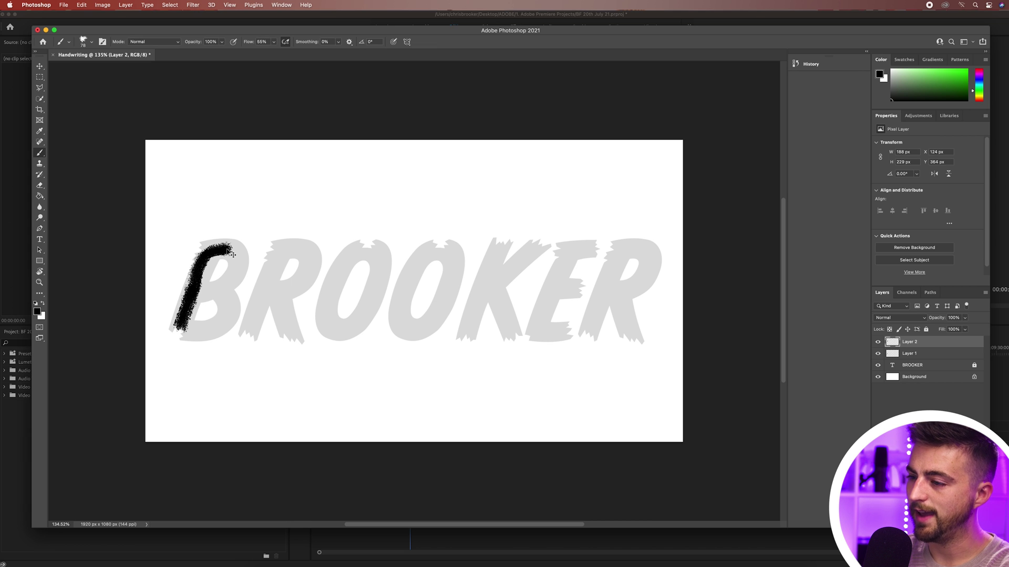
- Add another new layer and paint the upper bowl of the B back to the stem
key(super+shift+n)
key(Return)
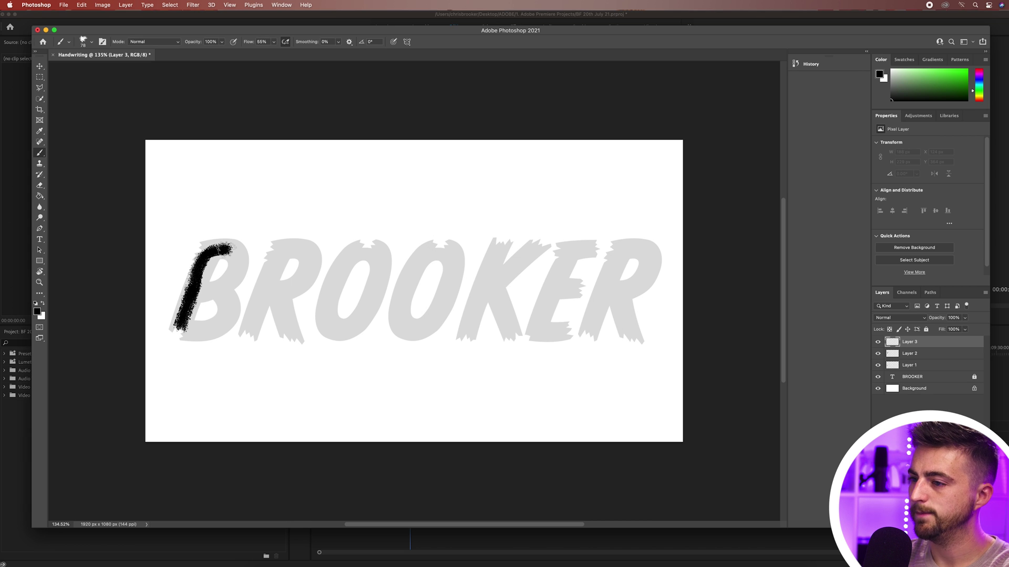
mouse_move(218, 247)
mouse_down()
mouse_move(241, 252)
mouse_move(251, 276)
mouse_move(196, 288)
mouse_move(206, 290)
mouse_up()
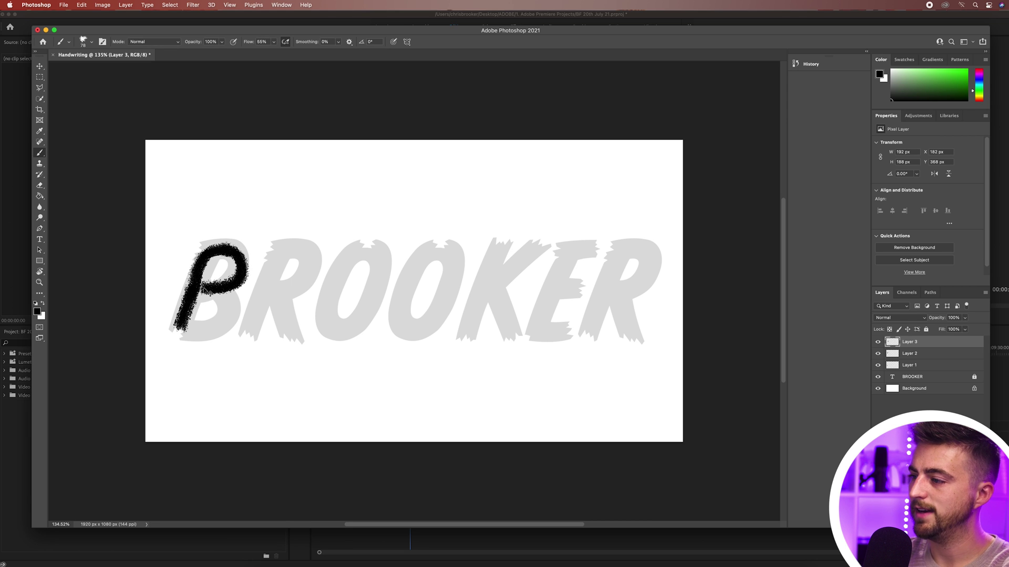
- Complete the B by painting its lower bowl and its base stroke on separate new layers
key(super+shift+n)
key(Return)
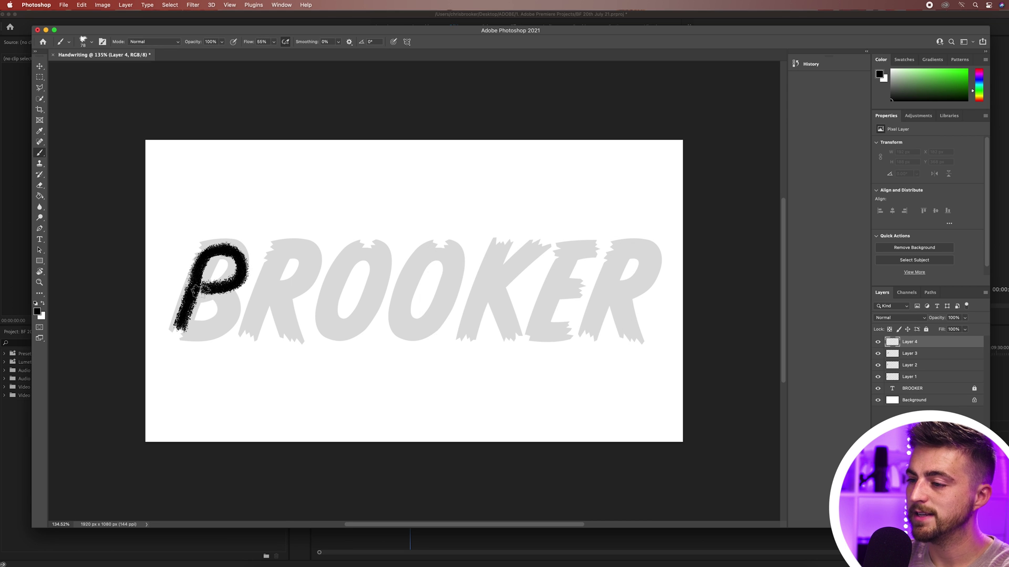
mouse_move(195, 288)
mouse_down()
mouse_move(226, 306)
mouse_move(226, 329)
mouse_move(218, 321)
mouse_move(229, 314)
mouse_move(179, 330)
mouse_move(202, 328)
mouse_up()
key(super+shift+n)
key(Return)
- Trace the remaining letters of the template, from the R after the B to the final R, painting each short stroke on its own new layer
key(super+shift+n)
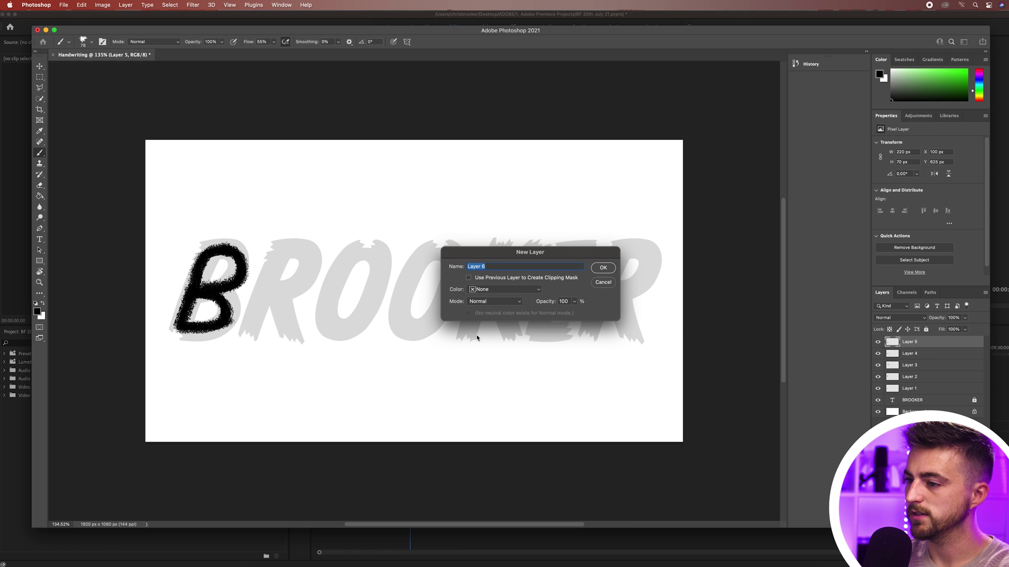
key(Return)
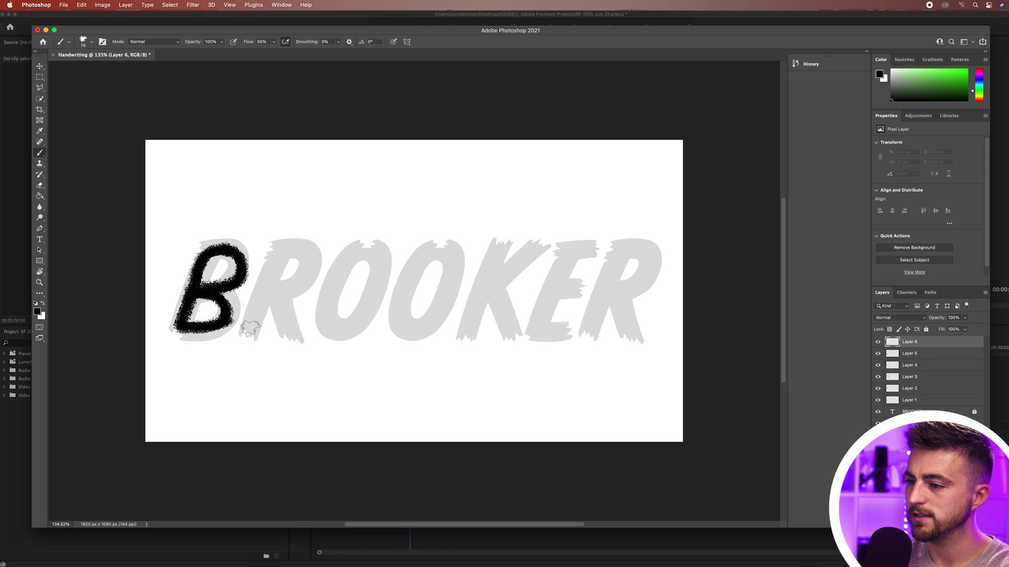
drag(251, 332, 283, 251)
key(super+shift+n)
key(Return)
mouse_move(283, 251)
mouse_down()
mouse_move(274, 289)
mouse_move(291, 341)
mouse_up()
mouse_move(347, 260)
mouse_down()
mouse_move(329, 330)
mouse_move(339, 332)
mouse_up()
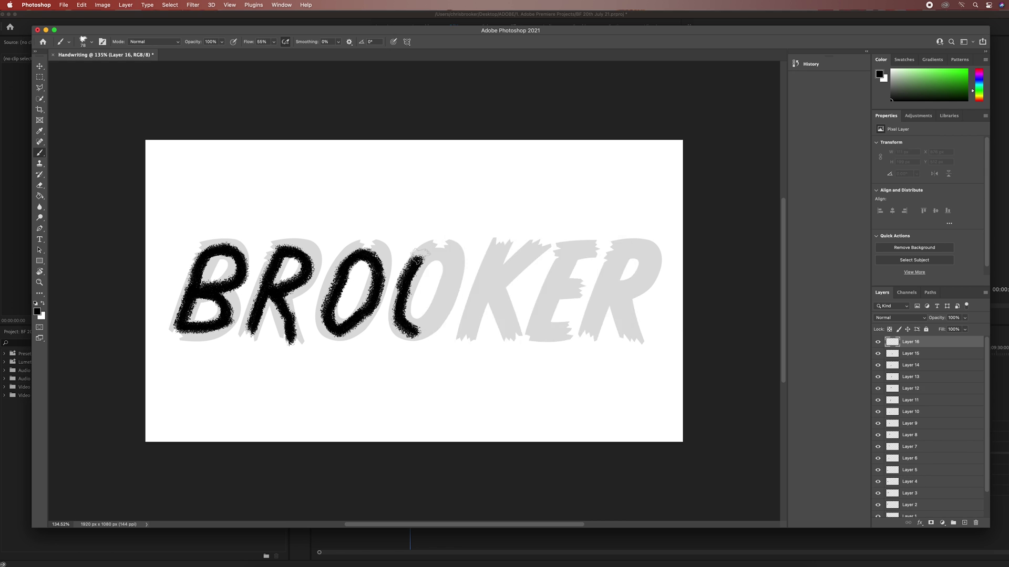
mouse_move(427, 251)
mouse_down()
mouse_move(441, 302)
mouse_move(500, 295)
mouse_move(507, 342)
mouse_move(598, 255)
mouse_move(614, 283)
mouse_move(654, 247)
mouse_move(643, 288)
mouse_move(621, 284)
mouse_up()
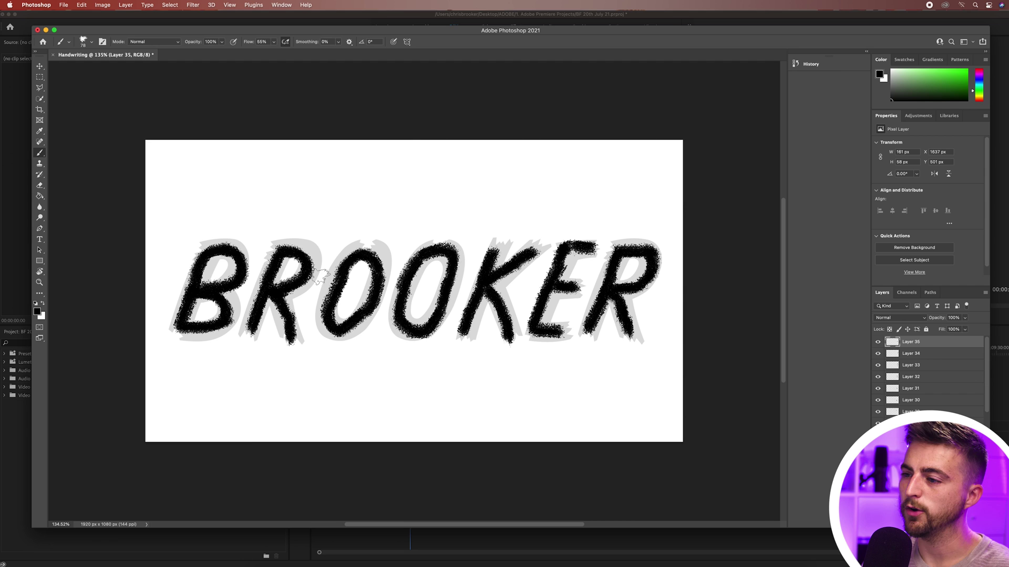
- Hide the grey template text layer and delete the white background layer
scroll(930, 375, down, 5)
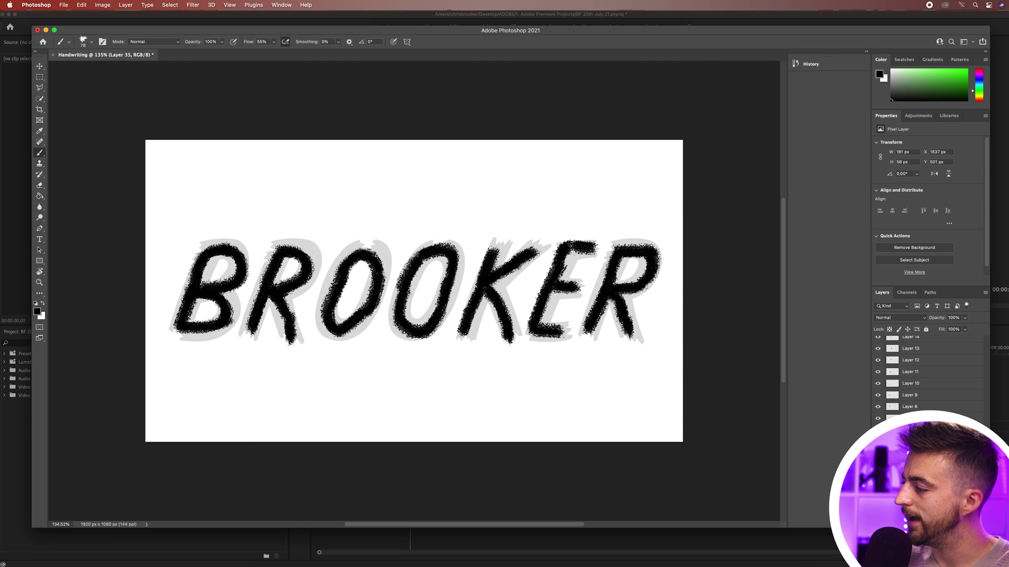
click(910, 500)
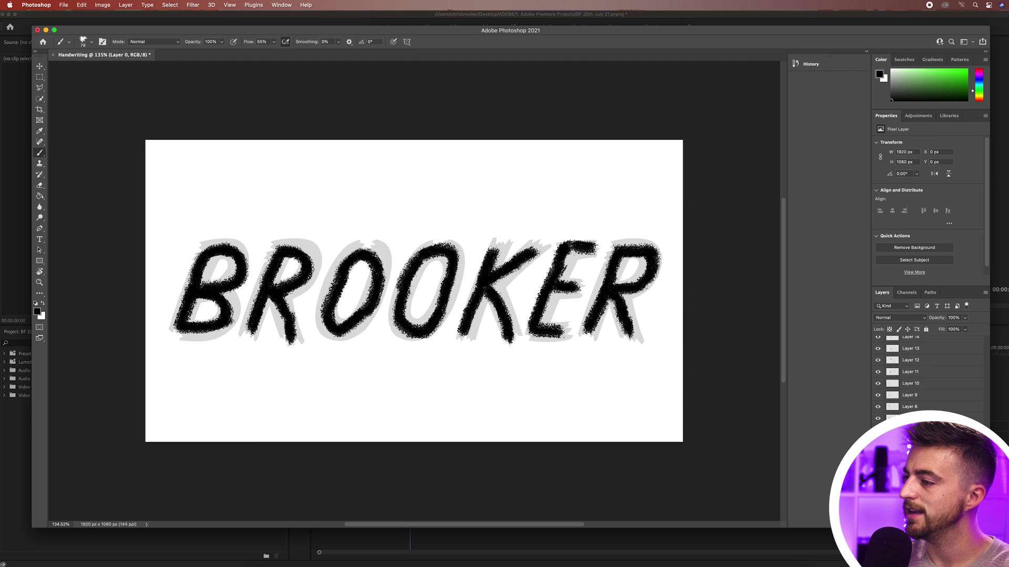
click(878, 500)
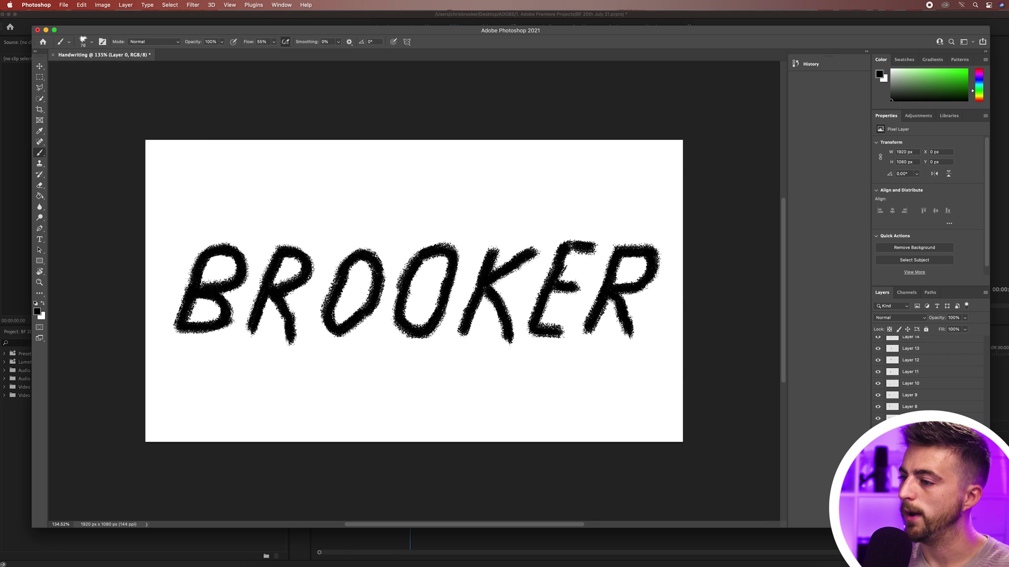
key(BackSpace)
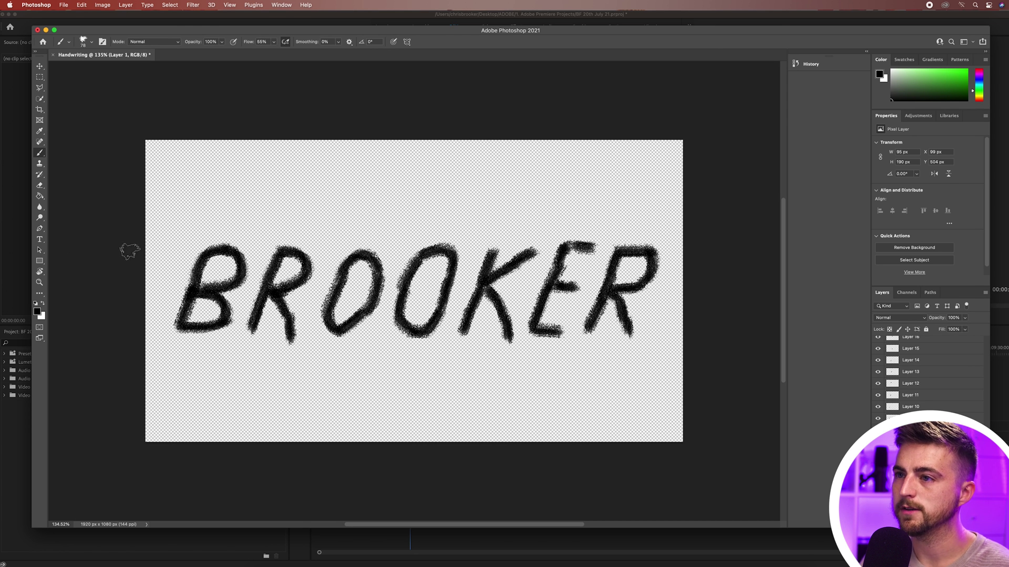
- Save the document on the computer as Handwriting.psd on the Desktop in Photoshop format
click(68, 5)
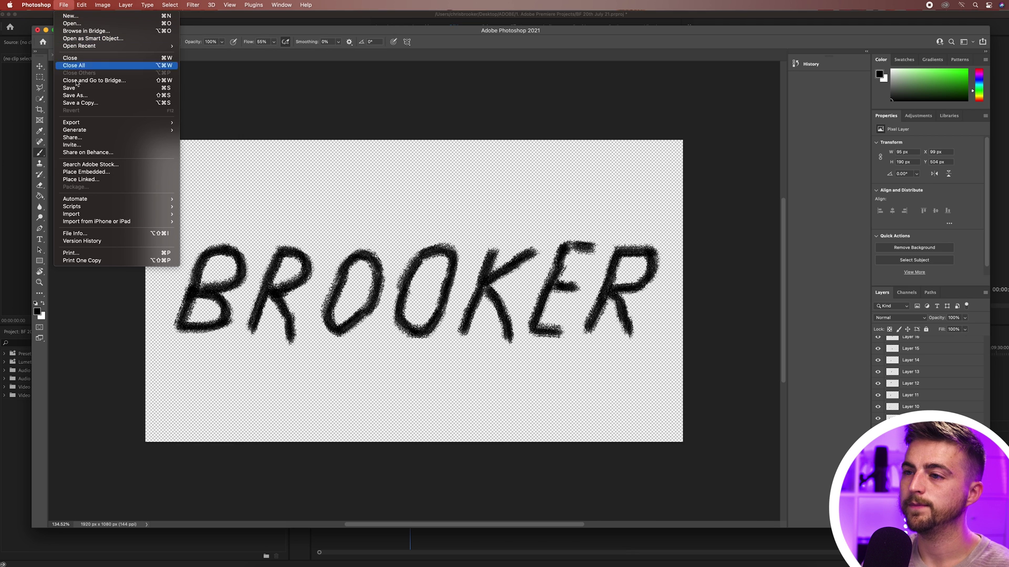
click(84, 96)
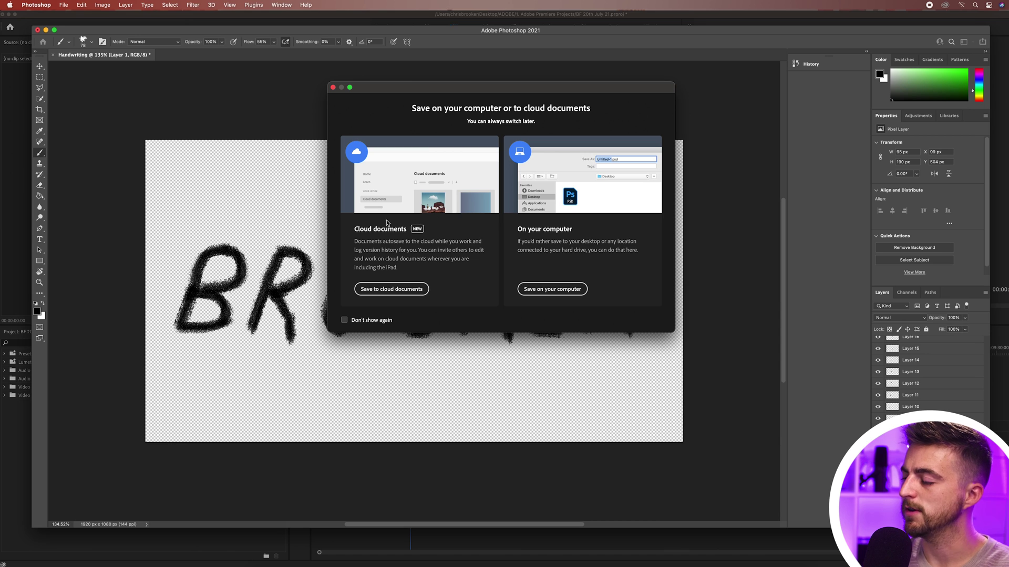
click(566, 290)
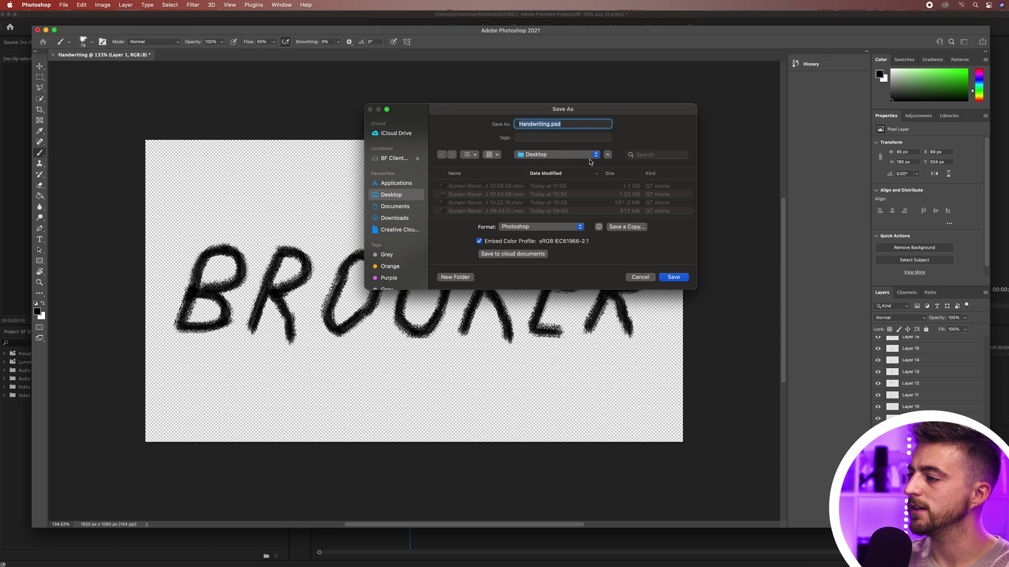
click(556, 229)
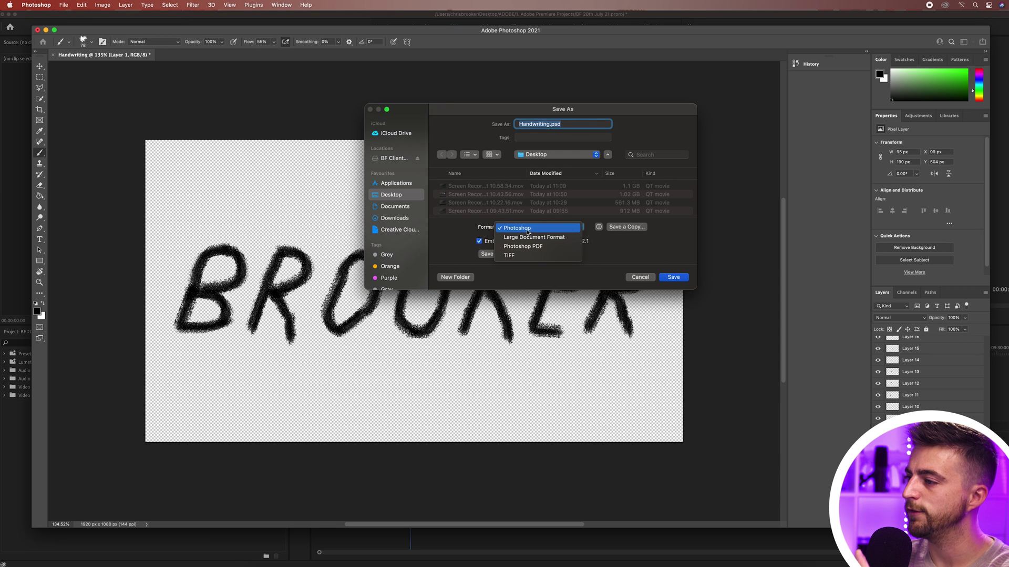
click(526, 232)
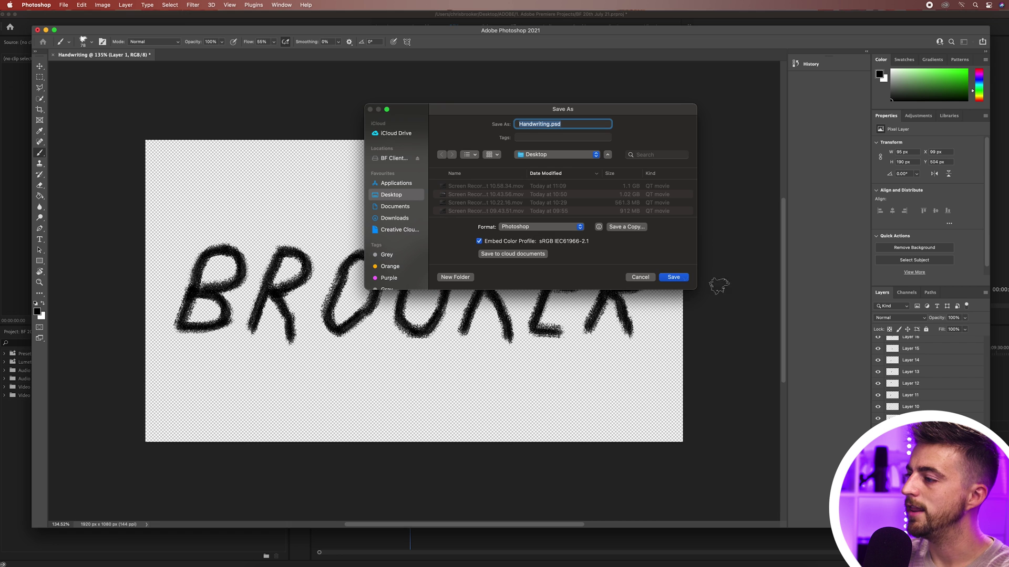
click(670, 279)
click(632, 264)
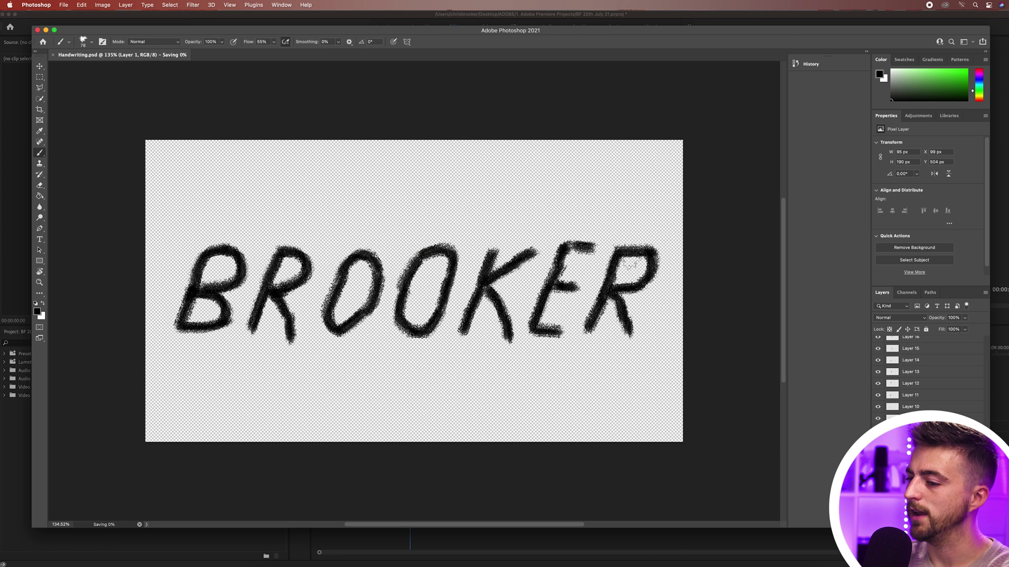
- Switch to Premiere Pro, show the project's items, and open the Desktop folder in Finder sorted by newest modification date
click(599, 566)
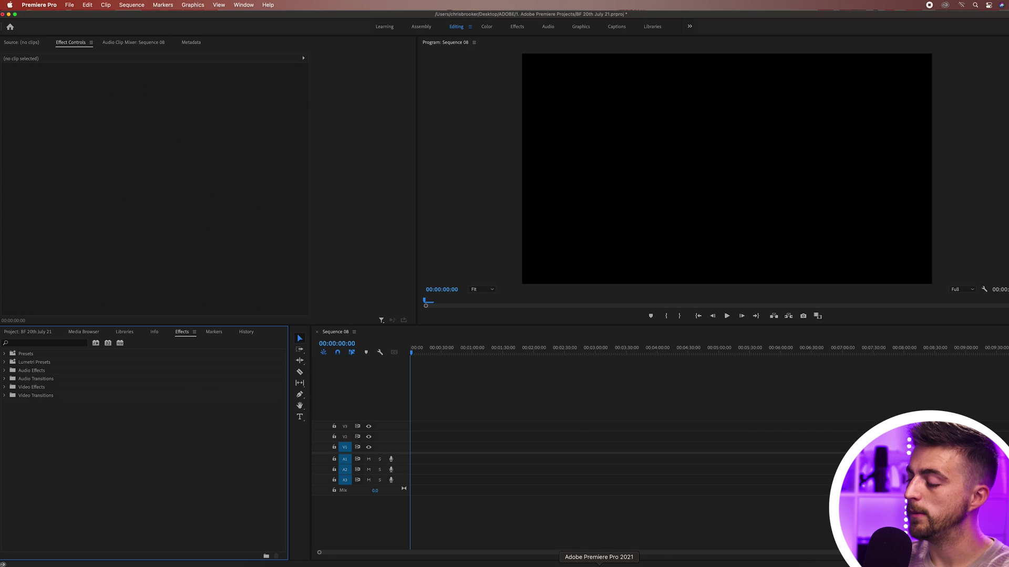
click(15, 333)
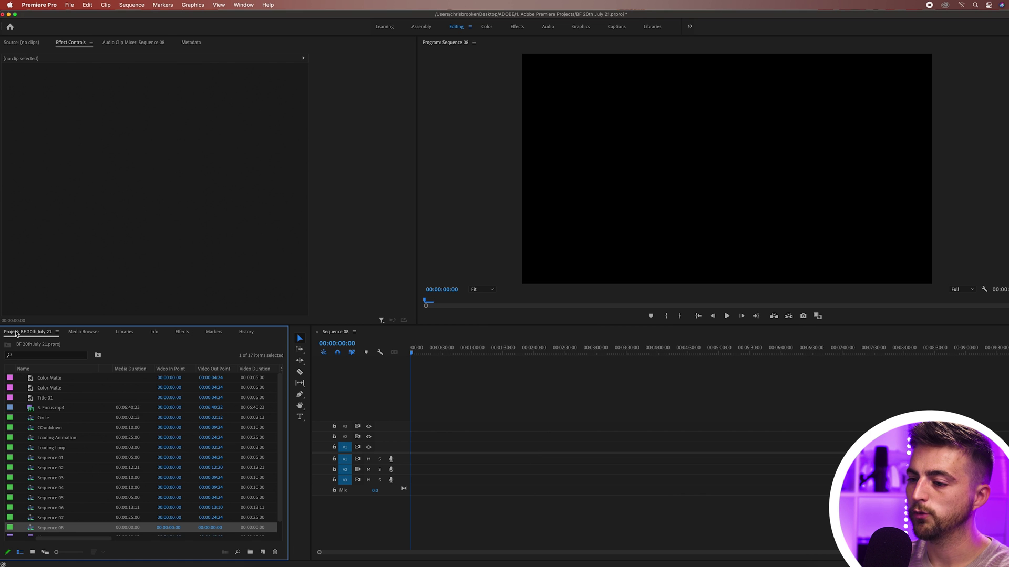
click(262, 566)
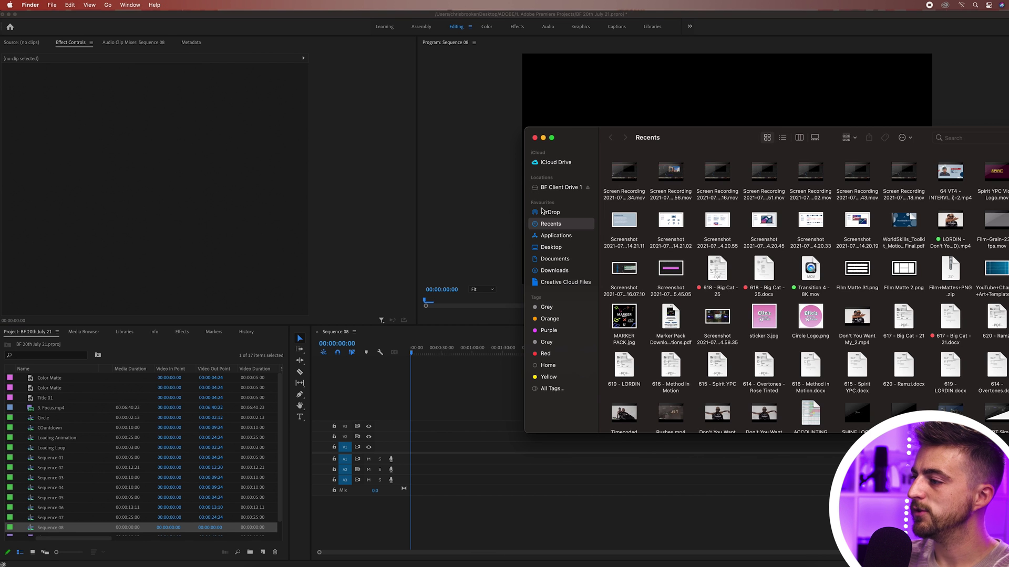
click(551, 247)
drag(725, 138, 534, 117)
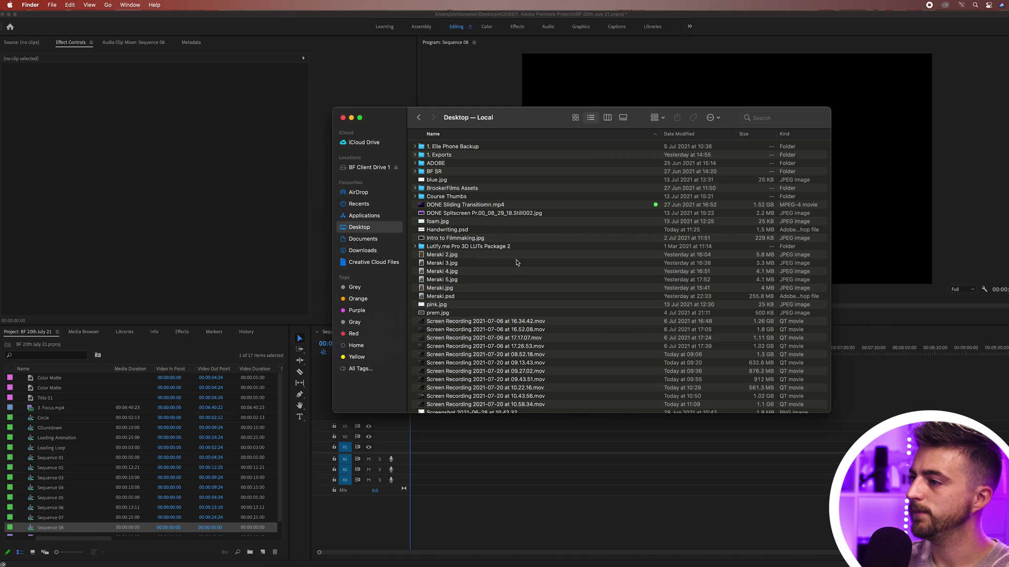
click(663, 135)
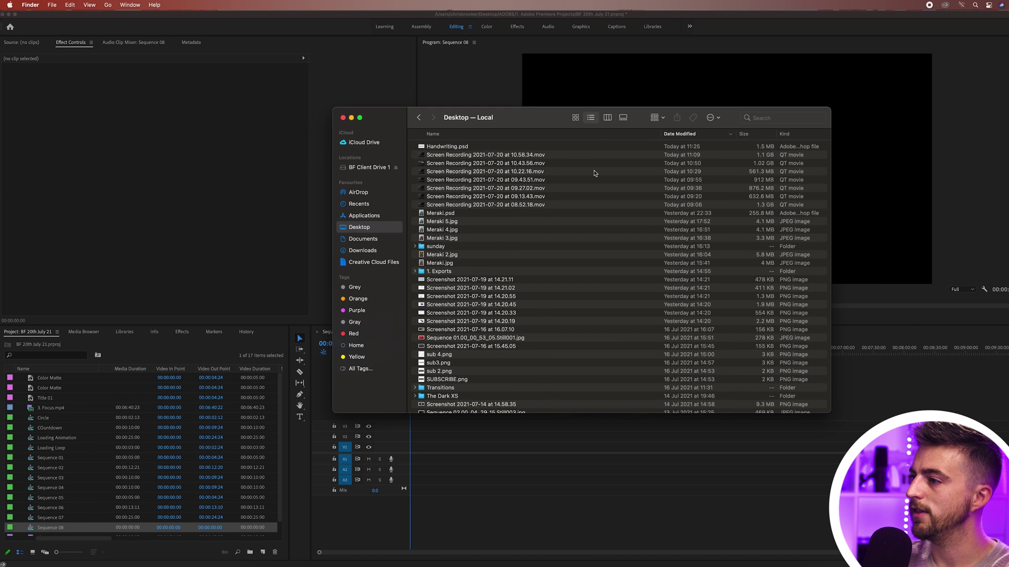
- Import Handwriting.psd into the Premiere Pro project as Individual Layers with all layers included
click(446, 150)
drag(463, 149, 100, 492)
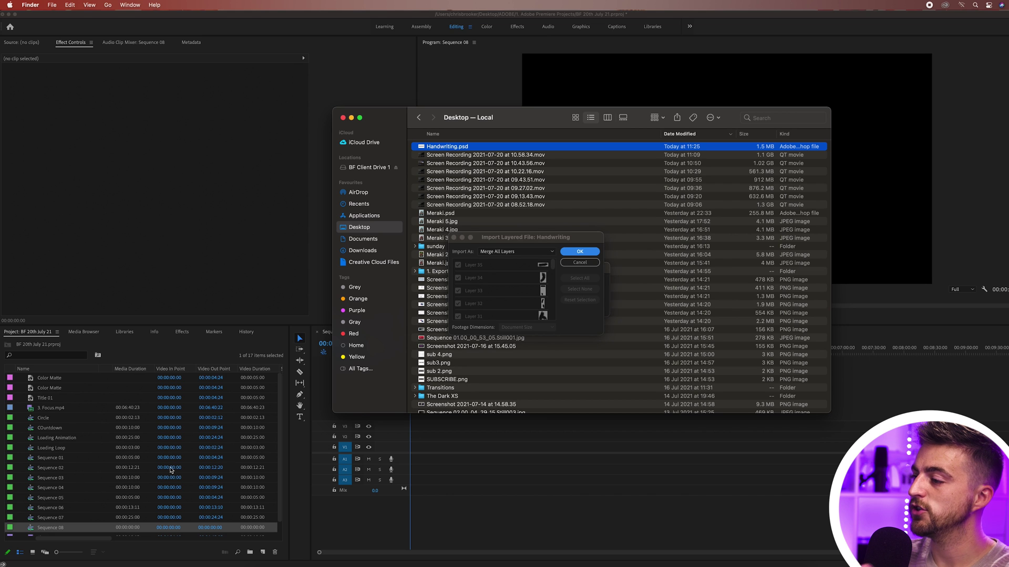
drag(375, 113, 836, 448)
click(515, 236)
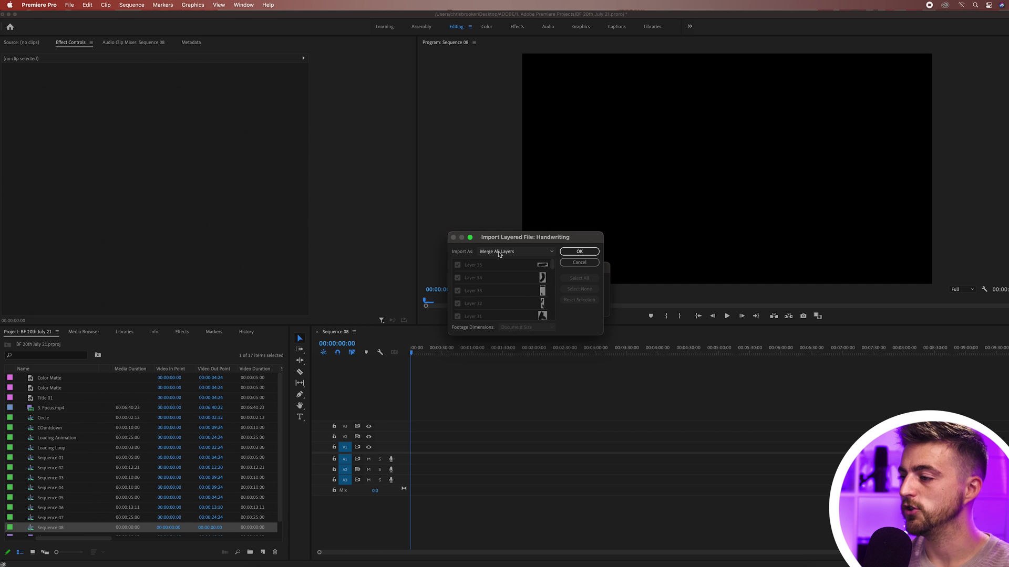
click(499, 253)
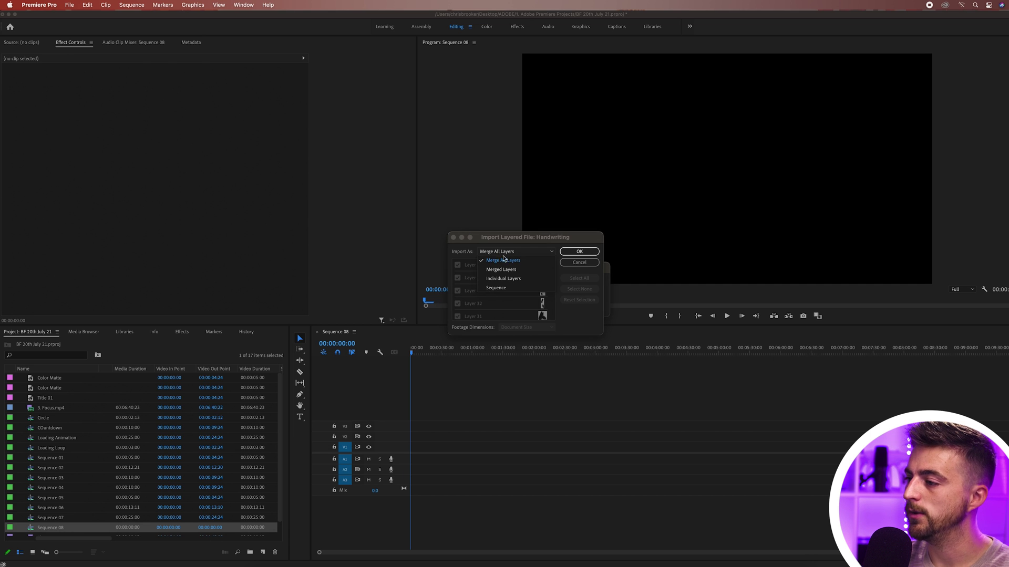
click(504, 278)
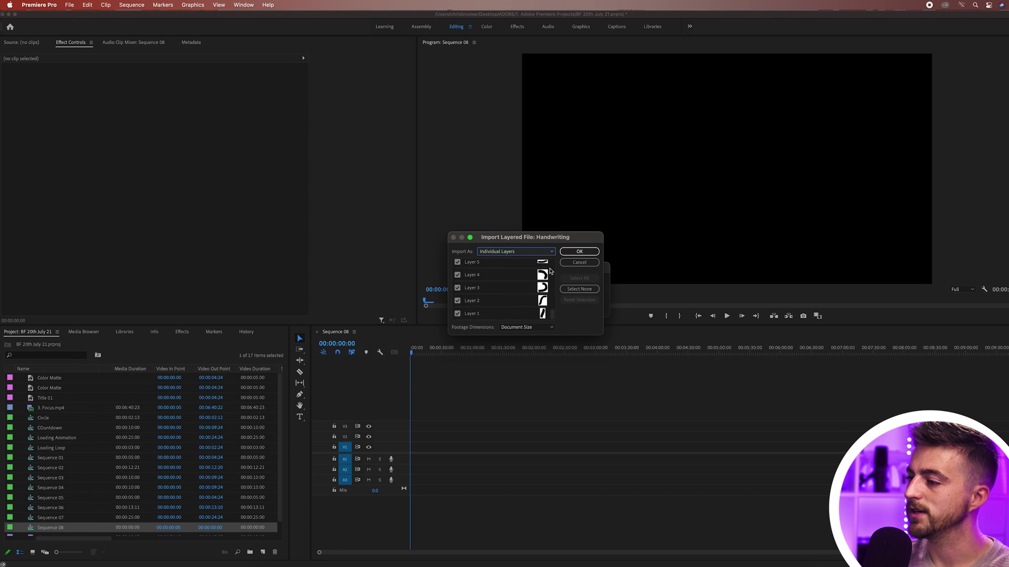
click(579, 252)
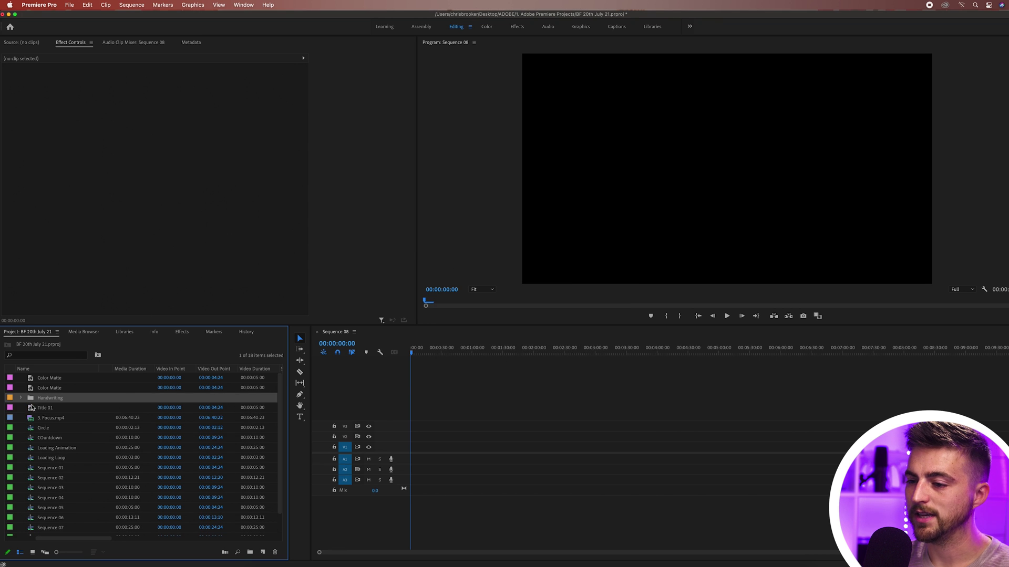
- Open the Handwriting bin and preview several of its layers, including Layer 1, Layer 5 and Layer 7
double_click(30, 400)
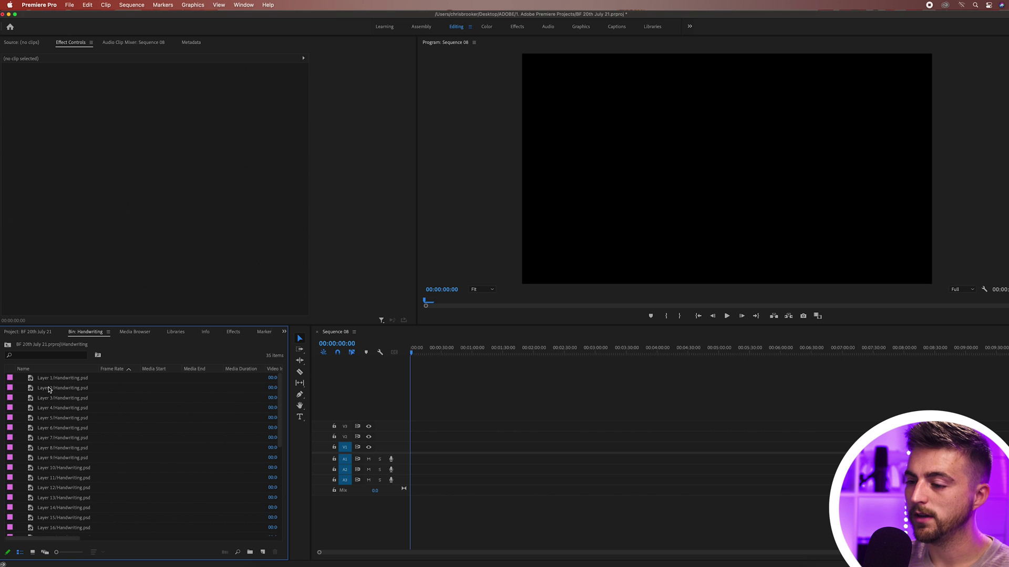
click(49, 390)
double_click(53, 379)
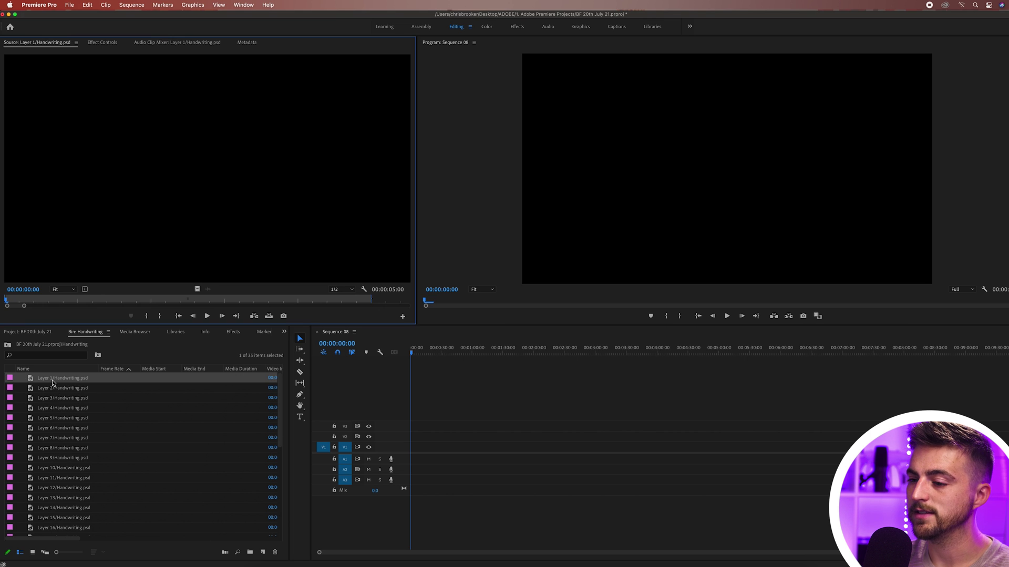
double_click(59, 406)
double_click(142, 418)
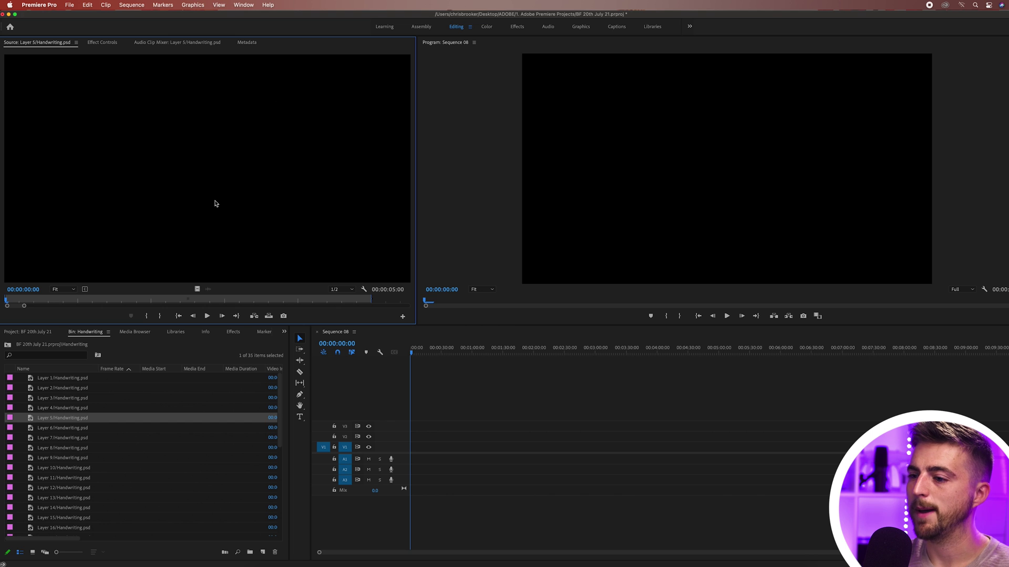
double_click(60, 437)
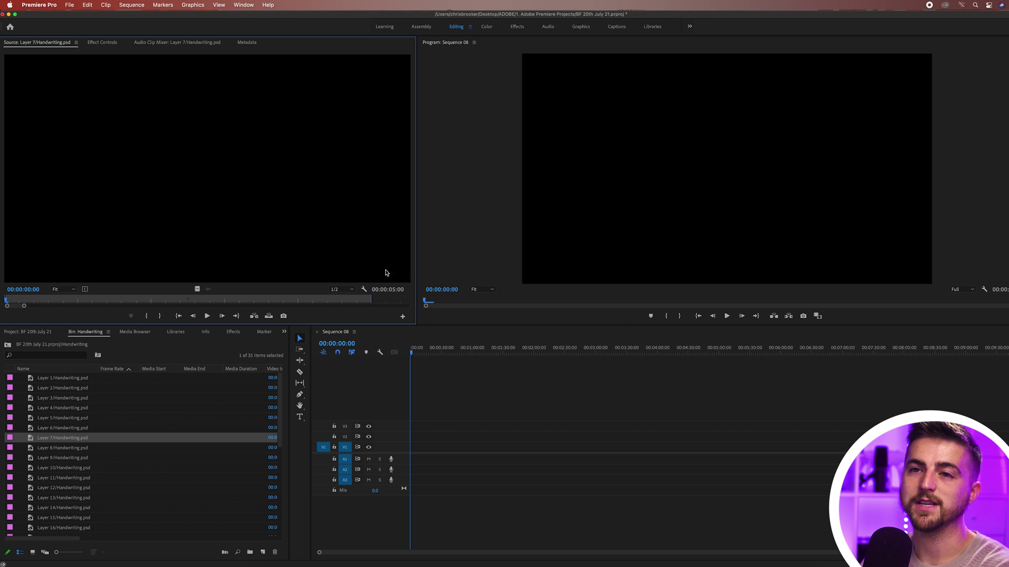
- Create a white (ffffff) color matte of 1920 × 1080 at 25 fps in the main project, keeping the name Color Matte
click(27, 333)
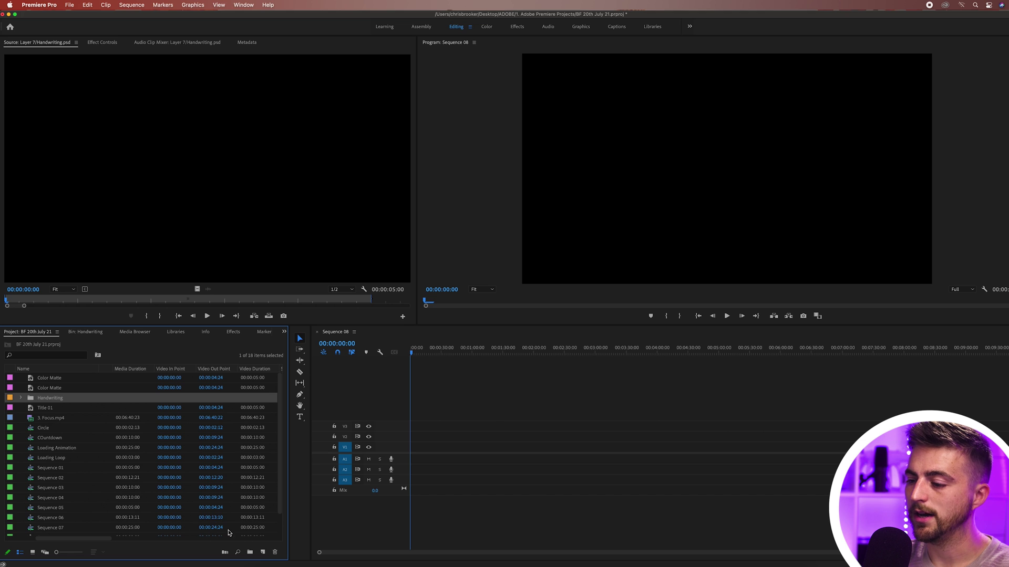
click(264, 556)
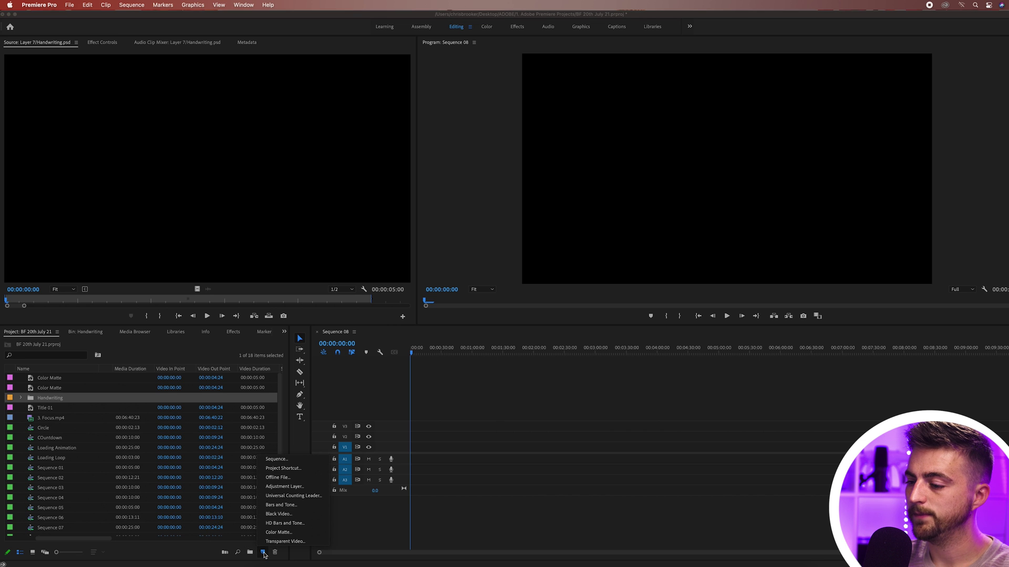
click(275, 536)
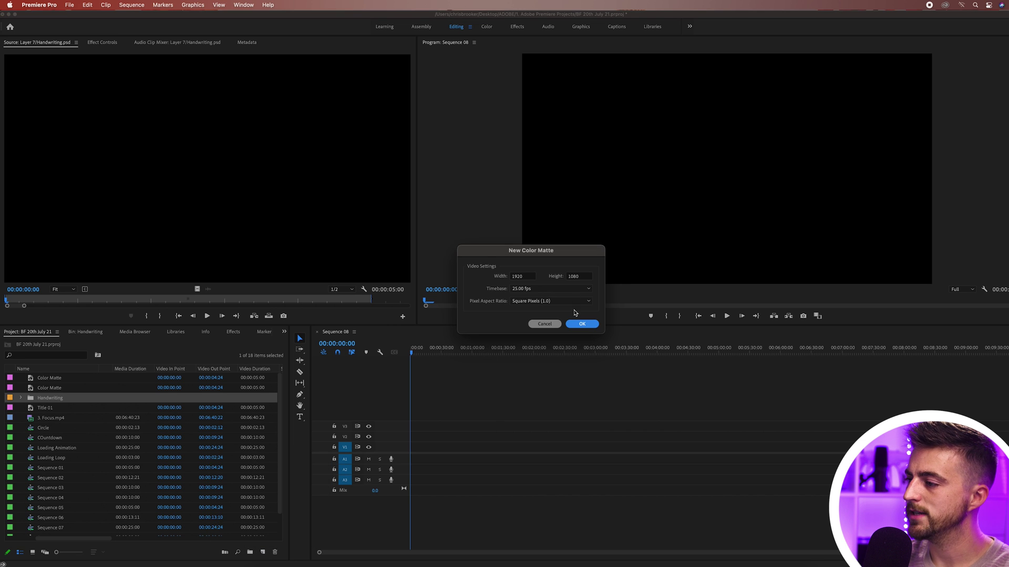
click(582, 324)
drag(472, 269, 393, 370)
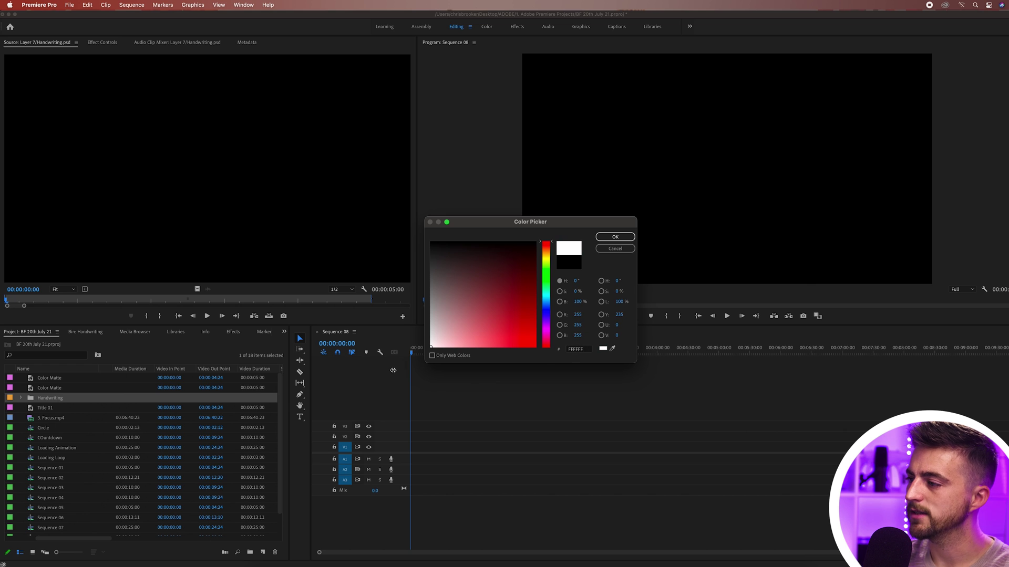
click(615, 238)
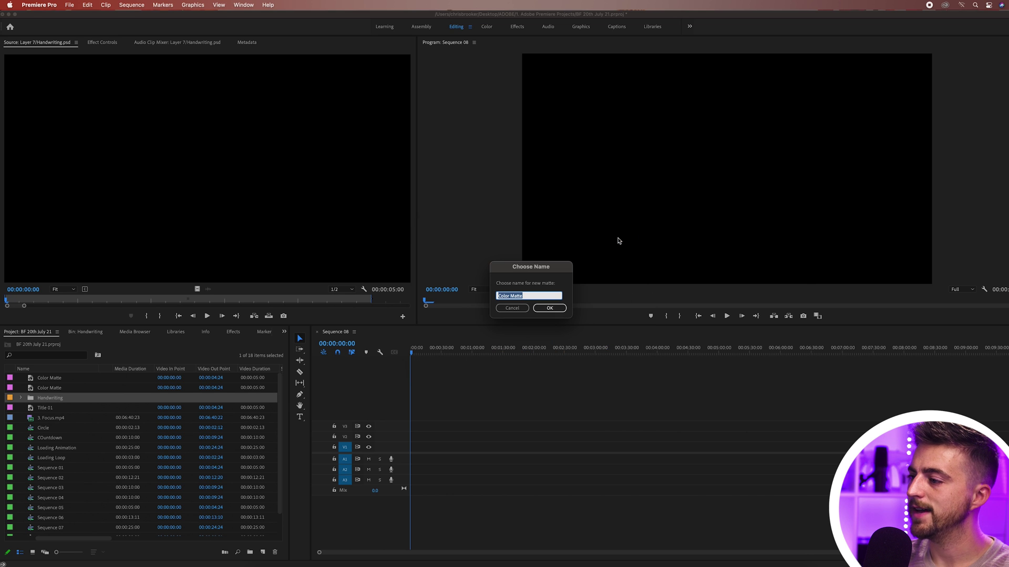
click(556, 310)
- Place the white color matte at the start of video track V1, extend it to about 2 minutes 50 seconds, and lock the track
drag(48, 402, 589, 446)
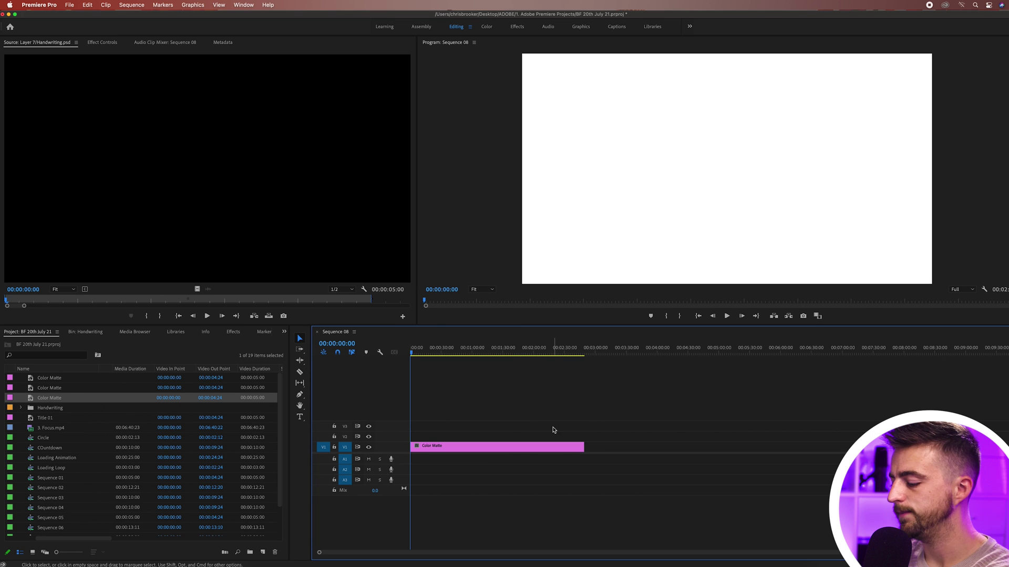
key(=)
key(=)
click(334, 447)
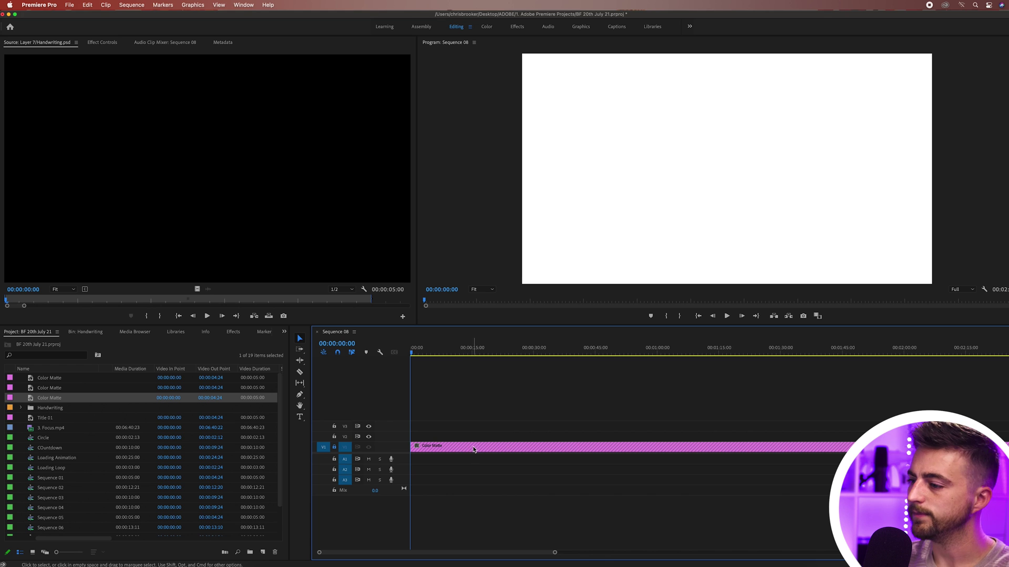
- Sort the Handwriting bin by name and place all of its layers in order on track V2 from the sequence start
double_click(29, 412)
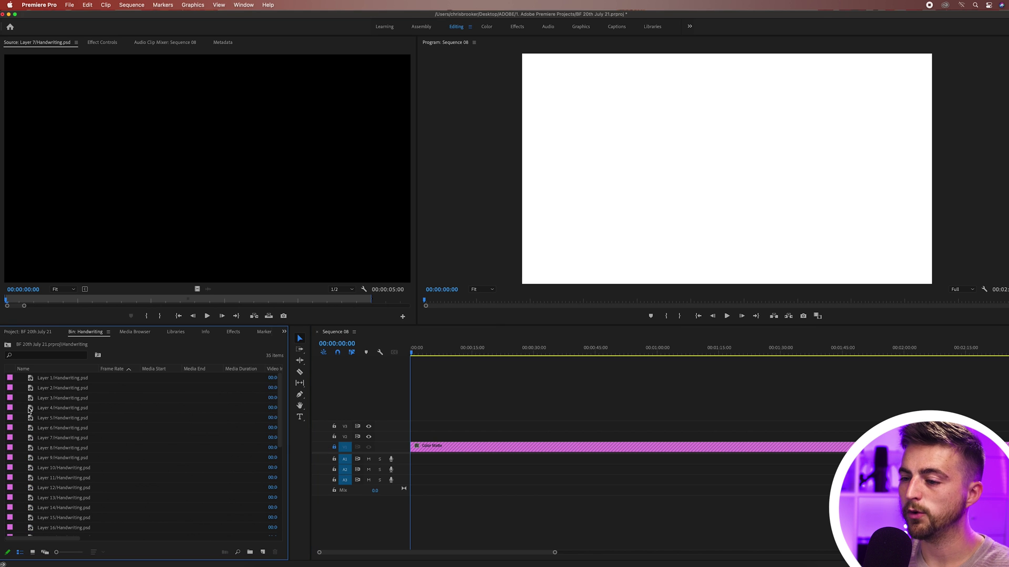
click(49, 379)
click(45, 371)
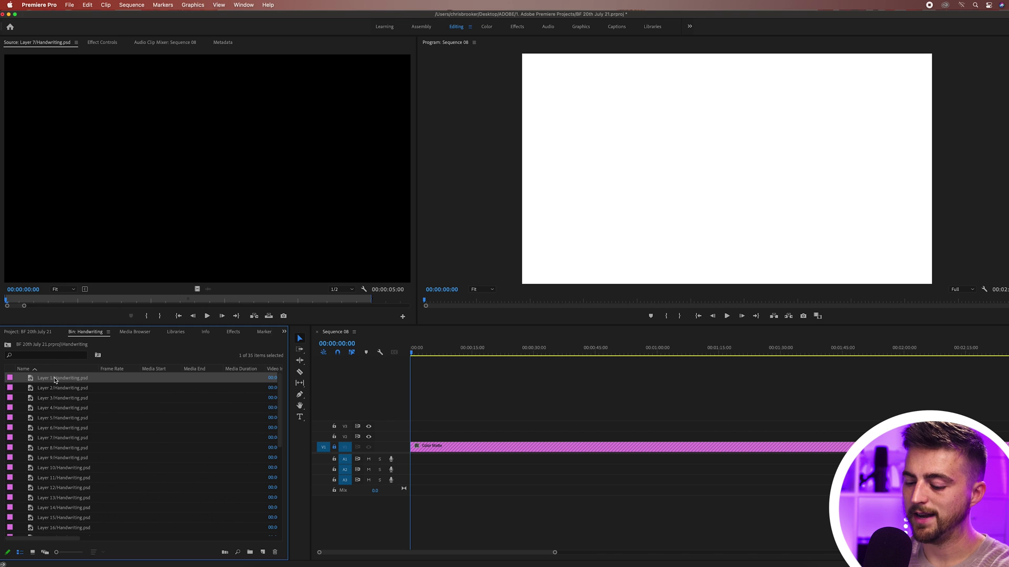
key(super+a)
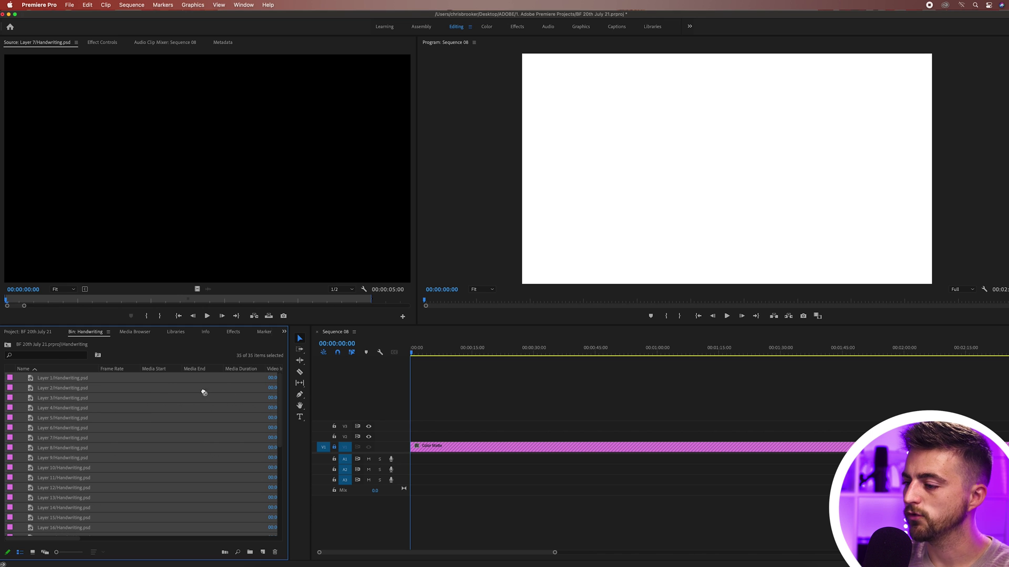
drag(204, 393, 422, 438)
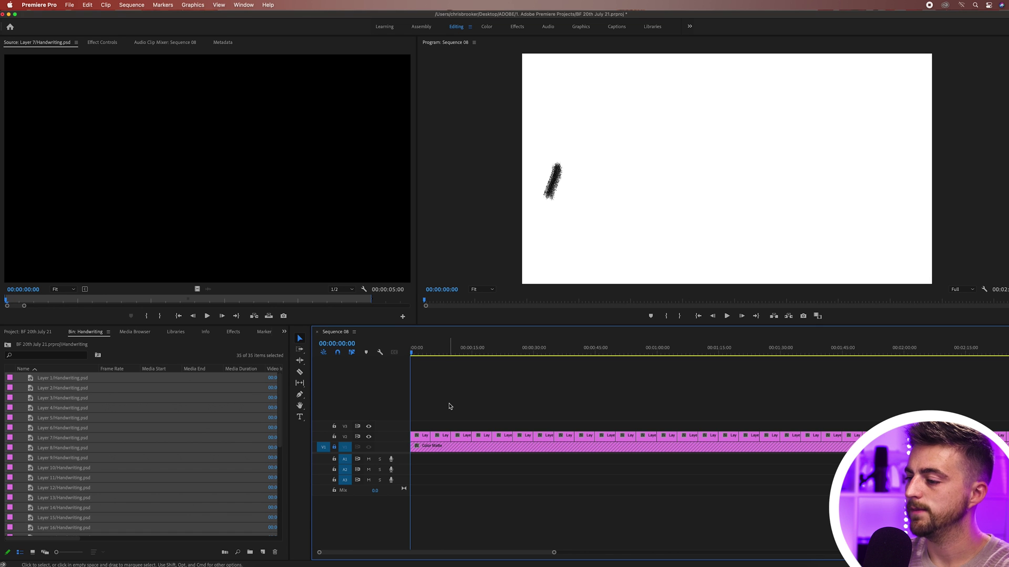
- Examine the row of layer clips on V2, comparing its length with the color matte and playing from the start
drag(418, 352, 358, 390)
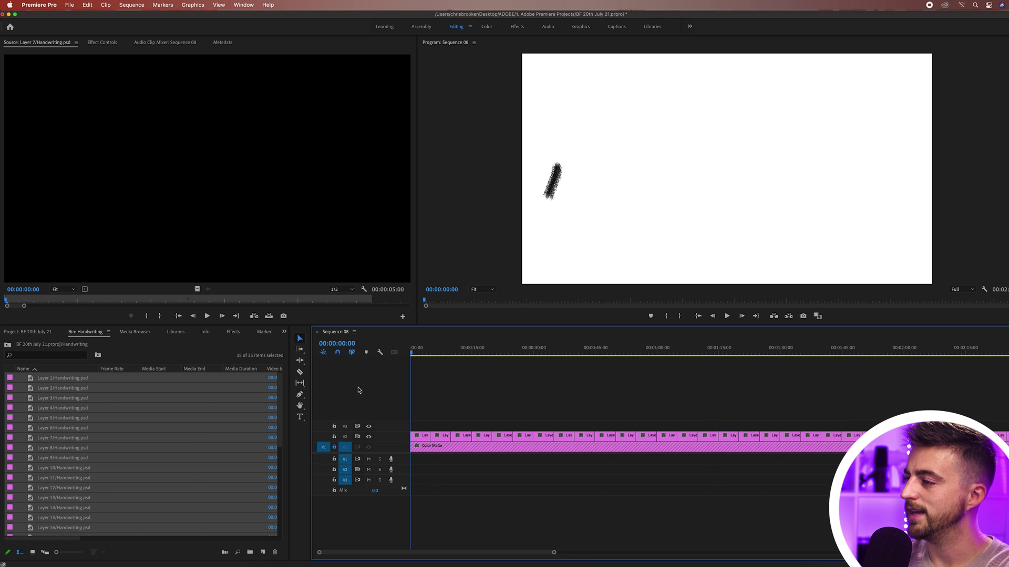
mouse_move(421, 353)
mouse_down()
mouse_move(799, 358)
mouse_move(352, 367)
mouse_up()
key(minus)
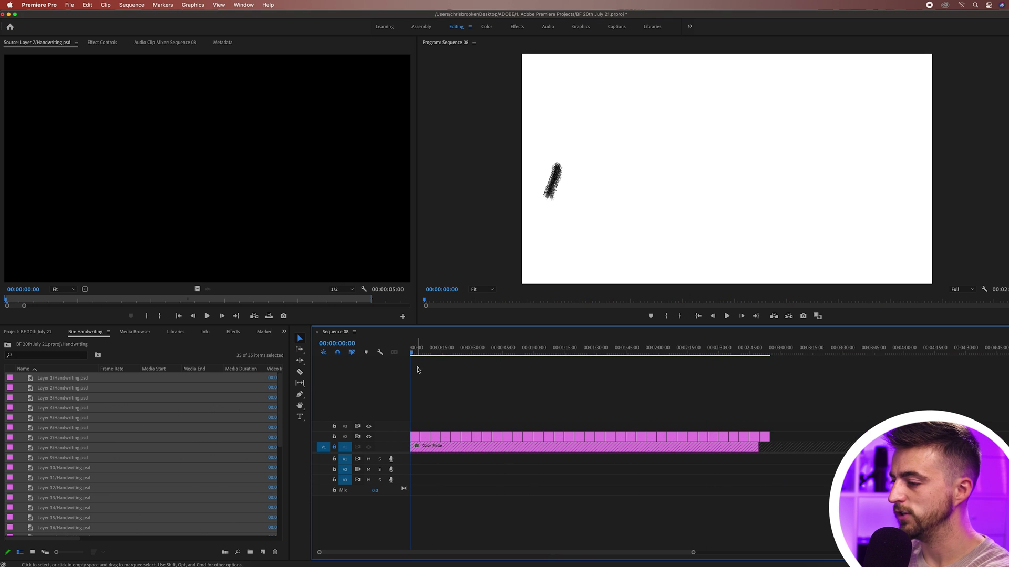
key(XF86AudioRaiseVolume)
key(equal)
key(equal)
key(equal)
key(equal)
key(equal)
drag(425, 352, 214, 356)
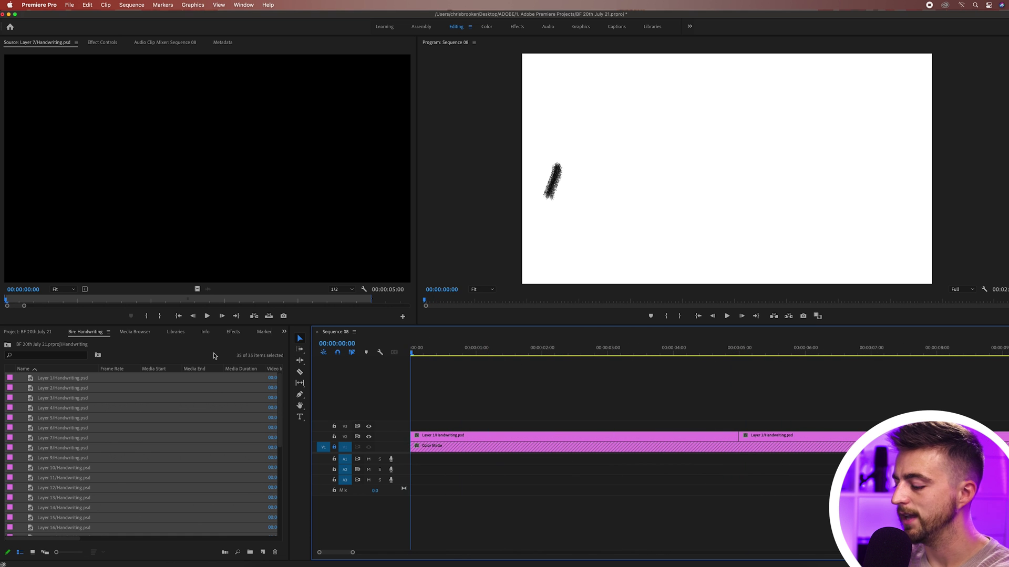
key(space)
key(backslash)
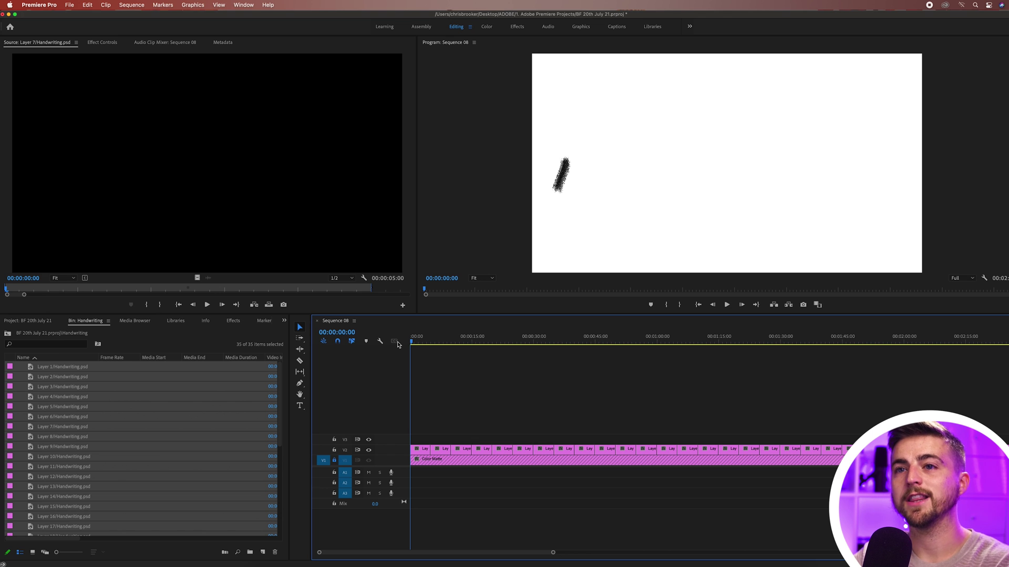
- Move the Layer 2 clip onto track V3 starting one frame after Layer 1, and preview the stroke transition
key(backslash)
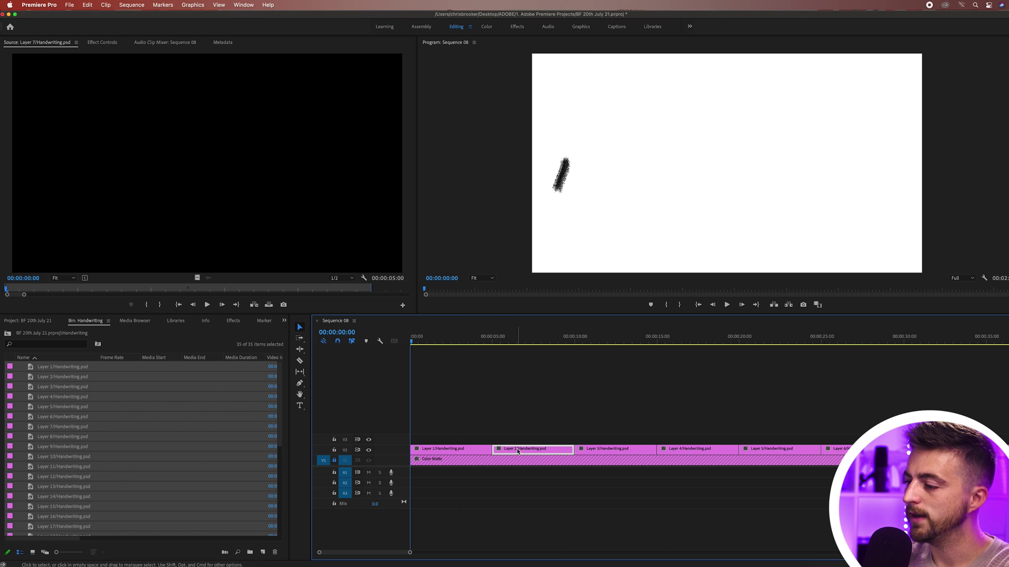
mouse_move(517, 451)
mouse_down()
mouse_move(441, 446)
mouse_move(436, 437)
mouse_up()
click(442, 428)
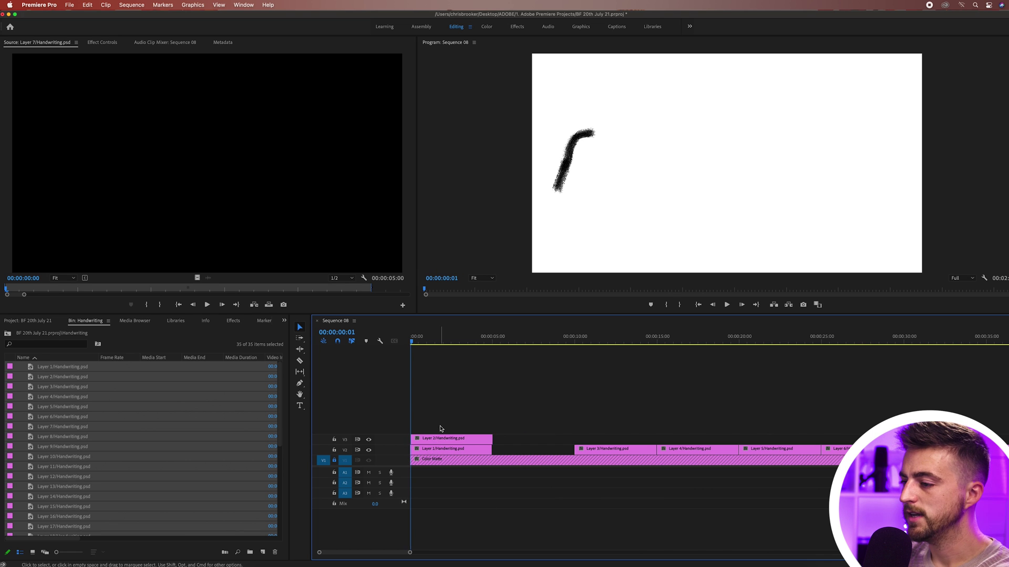
key(equal)
key(equal)
key(equal)
key(equal)
drag(426, 342, 361, 348)
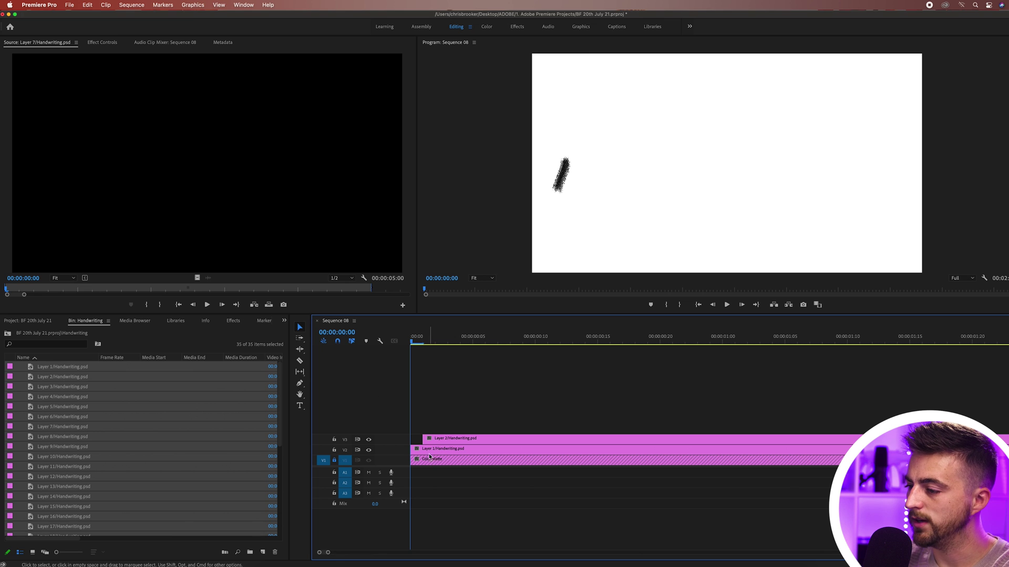
key(Down)
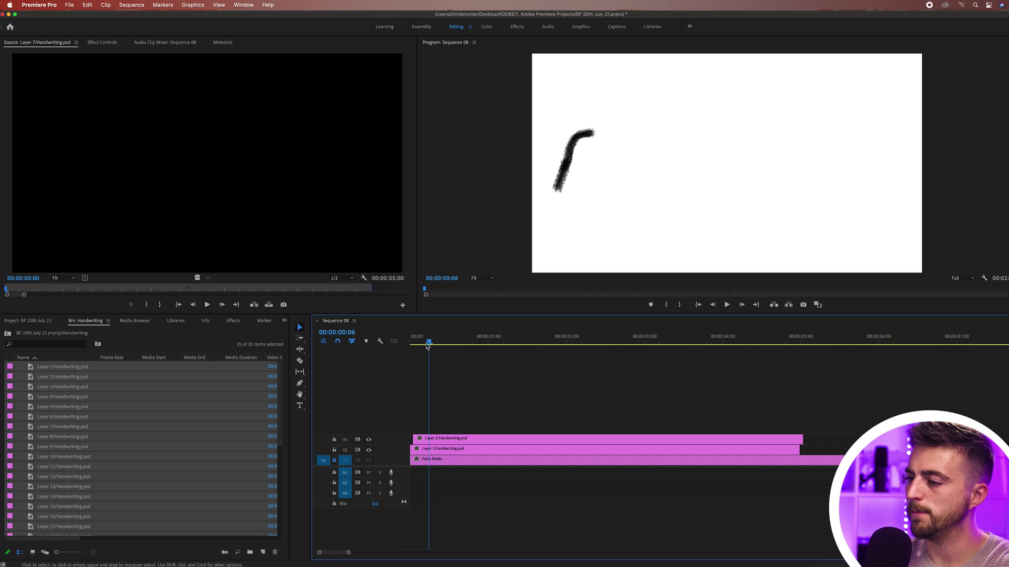
key(space)
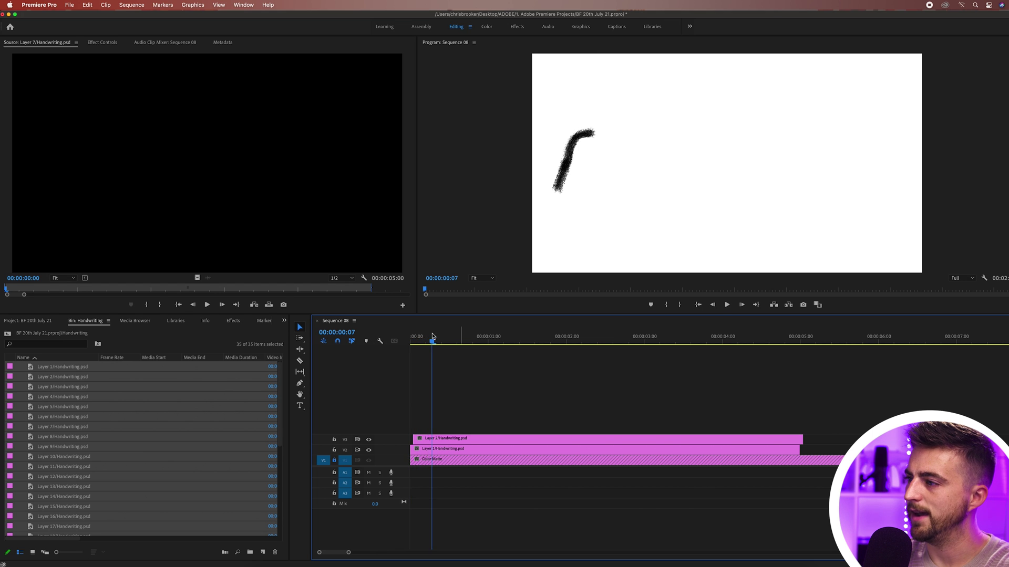
drag(432, 336, 355, 341)
key(space)
key(Home)
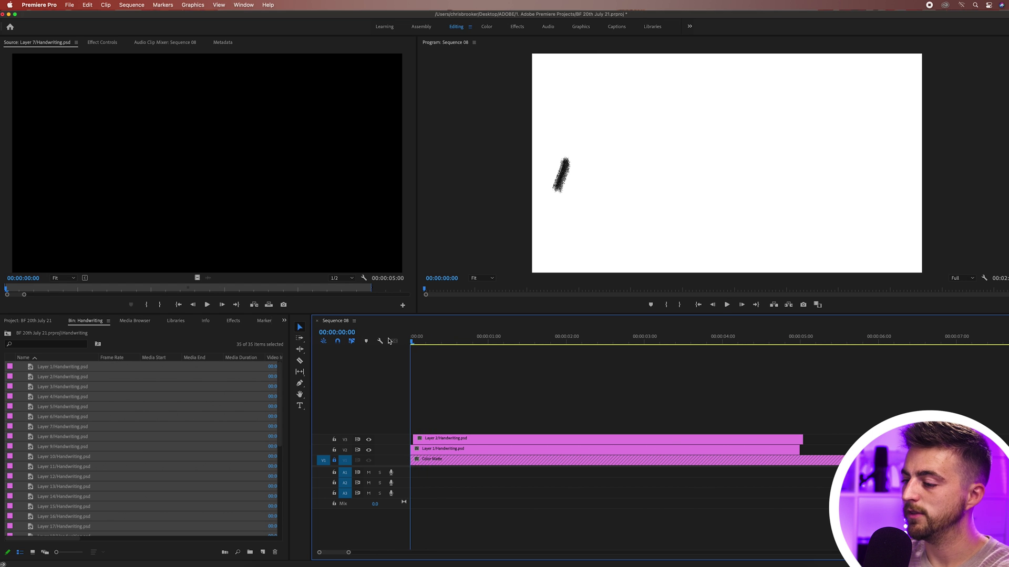
- Stack Layers 3 to 6 on tracks V4 to V7, each starting one frame later, and close the gap left on V2
key(Right)
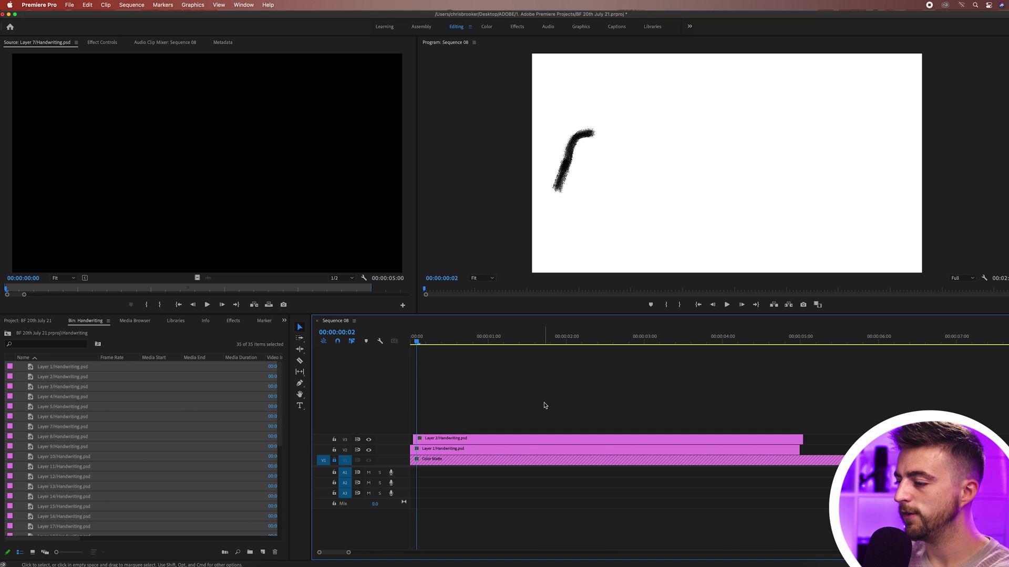
key(minus)
drag(830, 454, 446, 422)
click(665, 418)
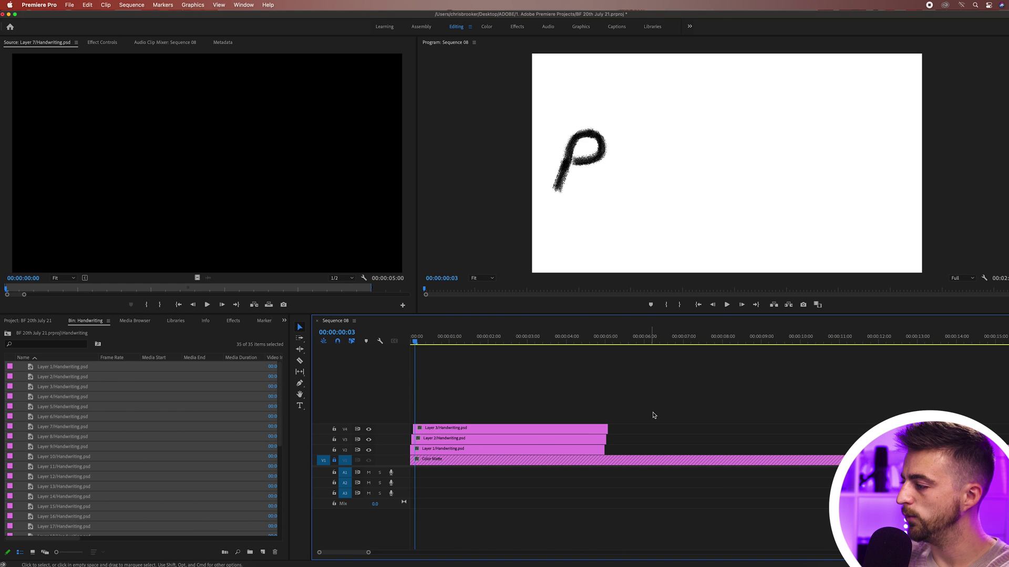
key(minus)
drag(730, 448, 463, 422)
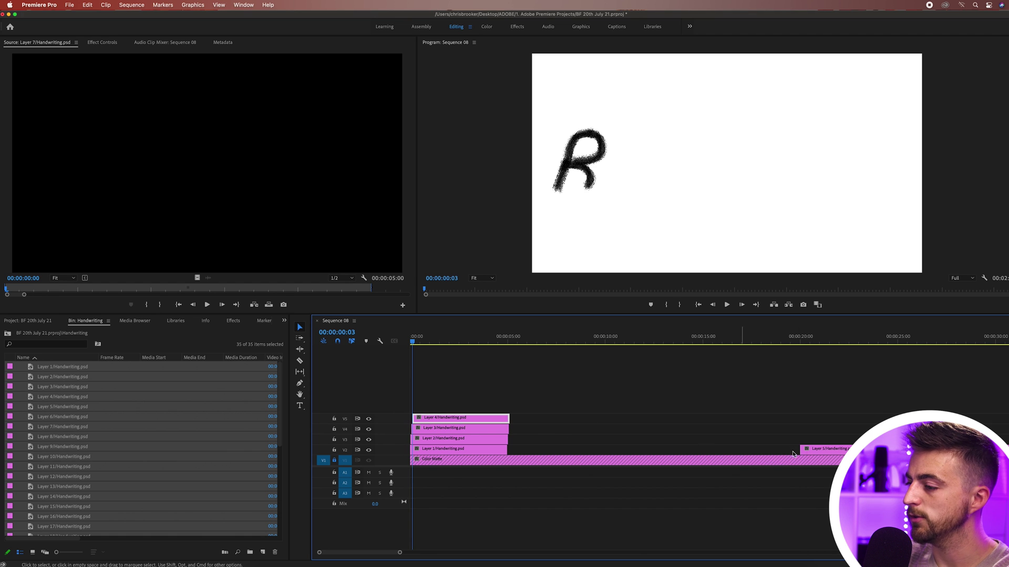
drag(833, 452, 450, 406)
drag(931, 449, 454, 398)
click(575, 449)
key(Delete)
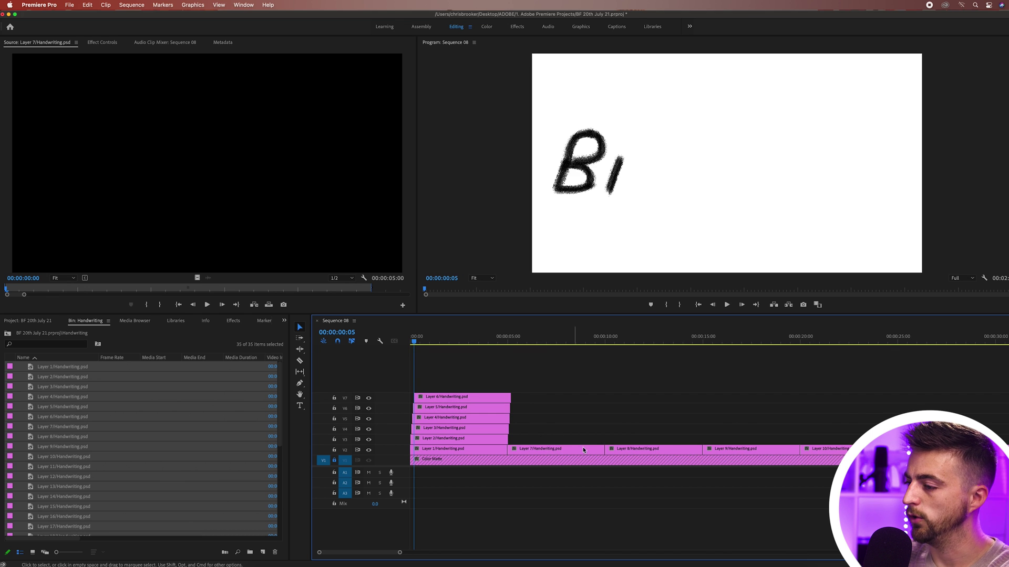
- Stack Layers 7 to 10 on tracks V8 to V11, each starting one frame after the layer below
drag(538, 452, 446, 387)
key(Right)
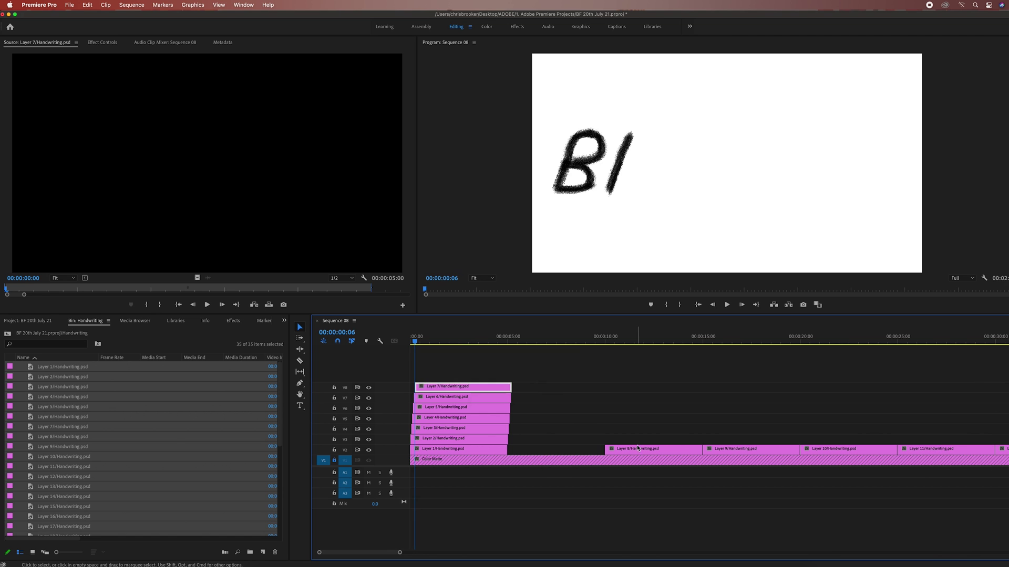
key(Right)
drag(637, 449, 449, 376)
key(Right)
drag(732, 450, 446, 367)
key(Right)
drag(820, 449, 439, 356)
- Play the stacked layers repeatedly from the sequence start to judge the speed of the writing with one-frame offsets
key(Home)
key(=)
key(=)
key(=)
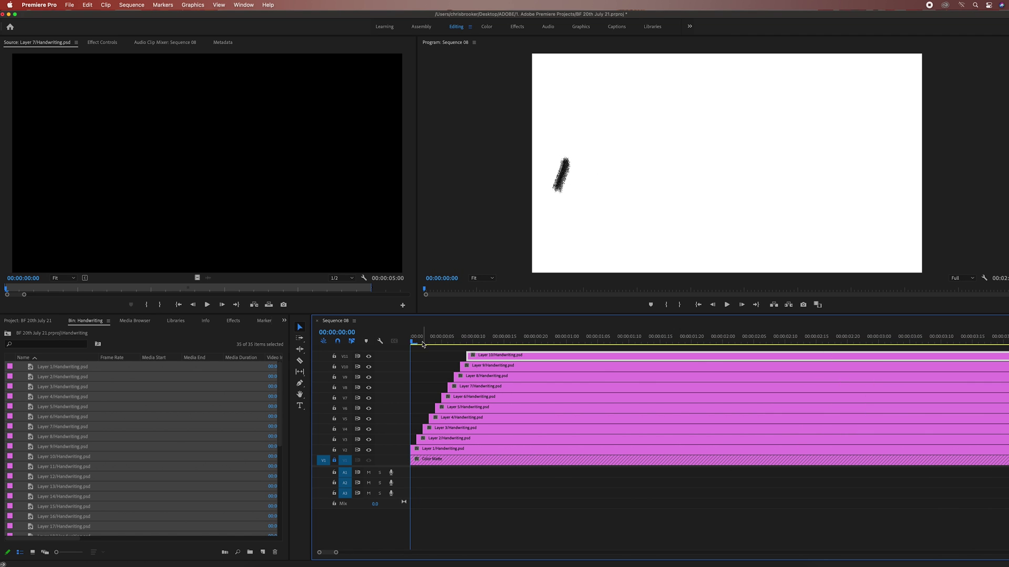
key(space)
key(Home)
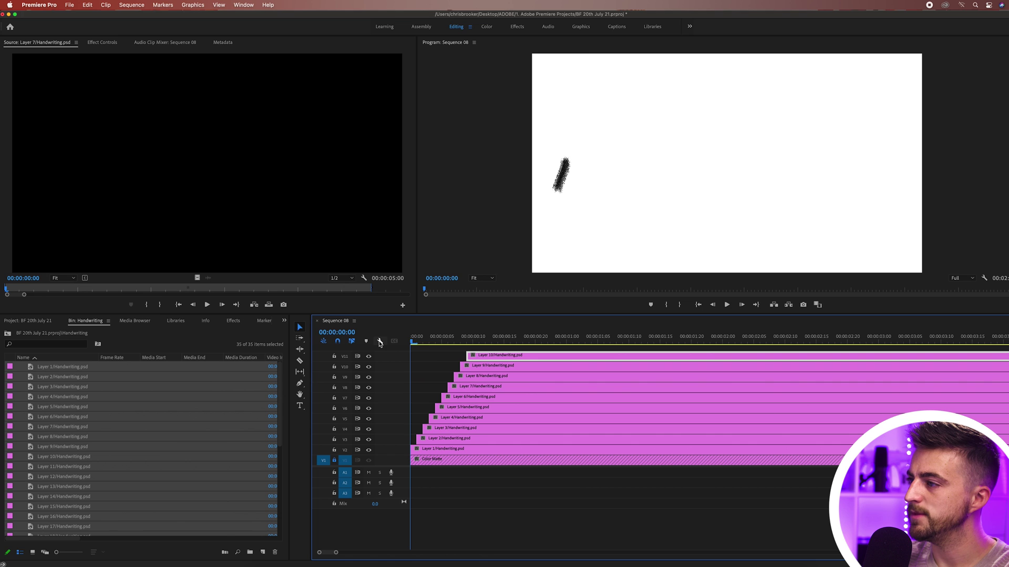
key(space)
key(Home)
key(space)
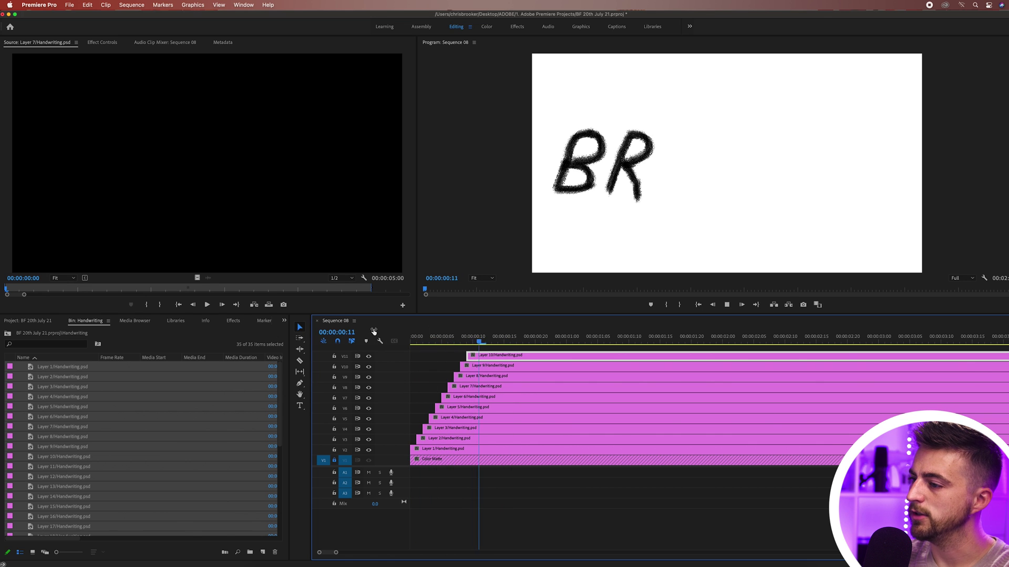
key(Home)
key(space)
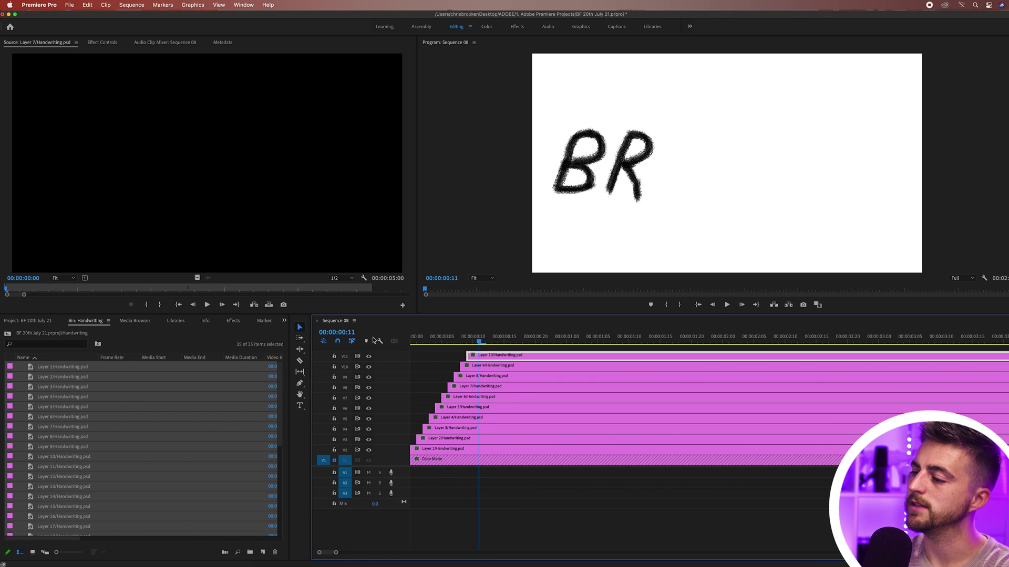
key(Home)
key(space)
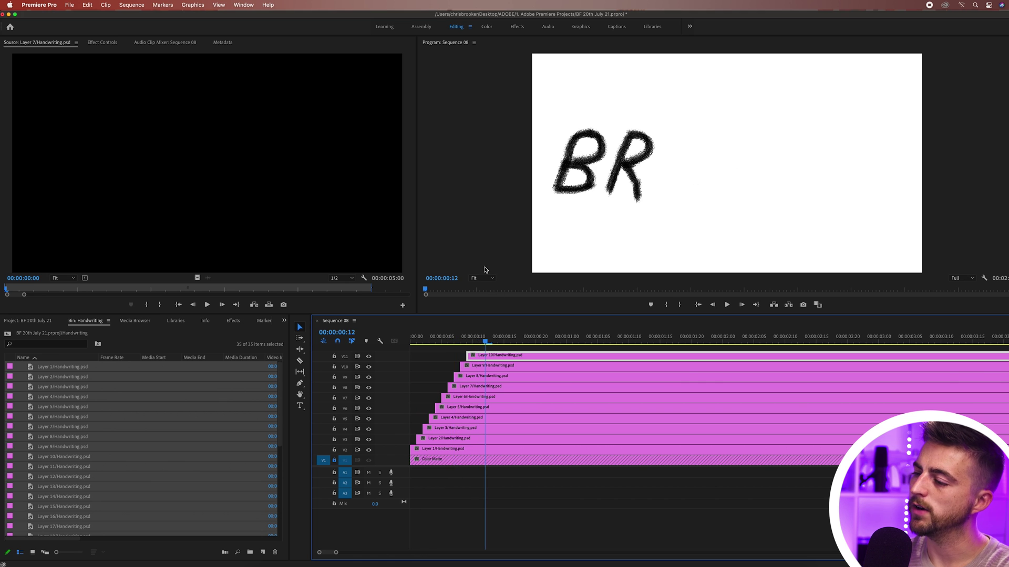
key(Home)
- Shift Layers 2 to 10 so that each clip starts three frames after the layer beneath it
key(equal)
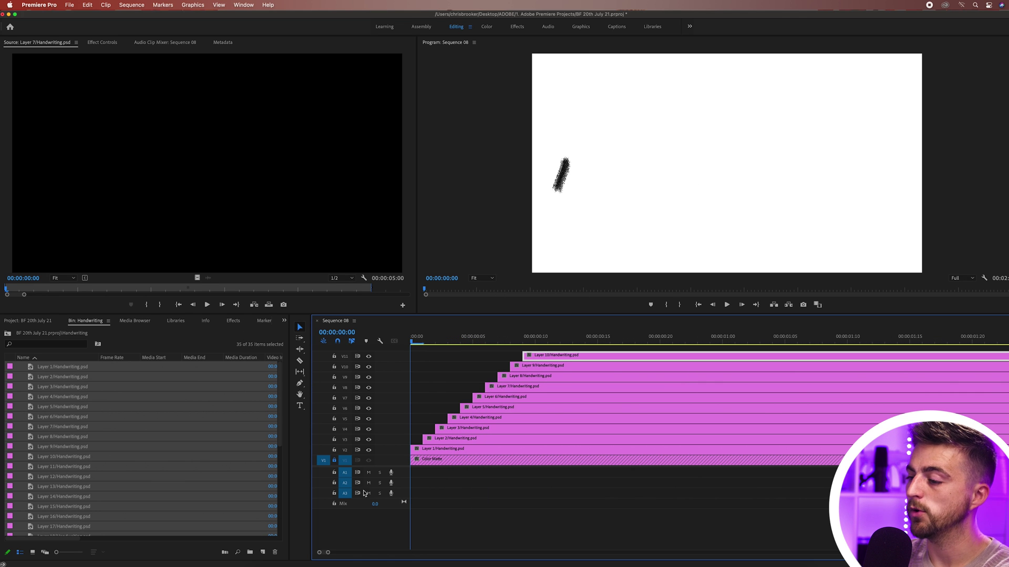
key(space)
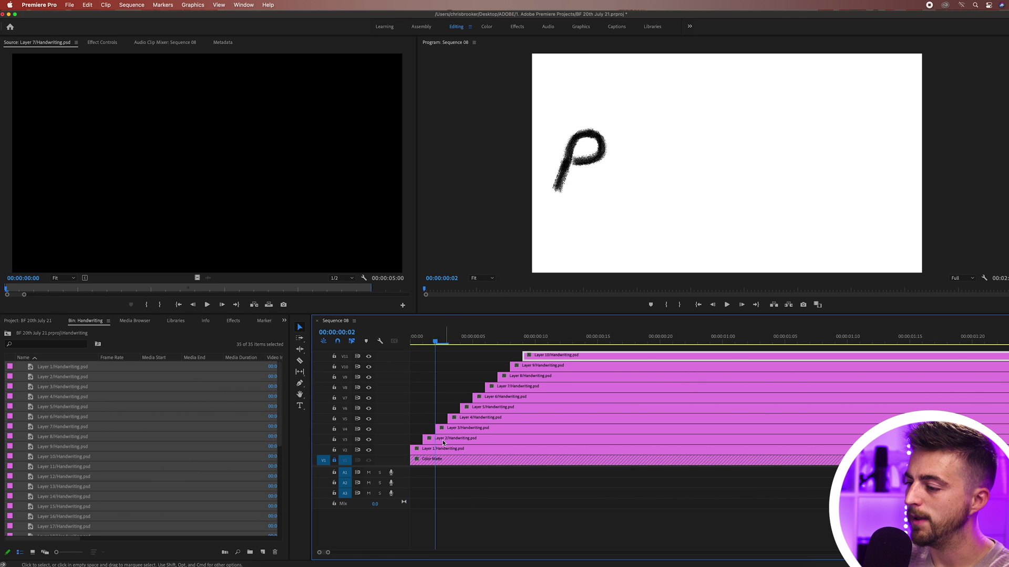
mouse_move(439, 439)
mouse_down()
mouse_move(465, 445)
mouse_move(562, 418)
mouse_up()
key(Right)
key(Right)
key(Right)
key(Right)
key(Right)
key(Right)
drag(489, 409, 589, 409)
key(Right)
key(Right)
key(Right)
drag(480, 398, 629, 399)
key(Right)
key(Right)
key(Right)
drag(527, 387, 706, 377)
key(Right)
key(Right)
key(Right)
key(Right)
key(Right)
key(Right)
key(Right)
key(Right)
key(Right)
drag(558, 367, 807, 357)
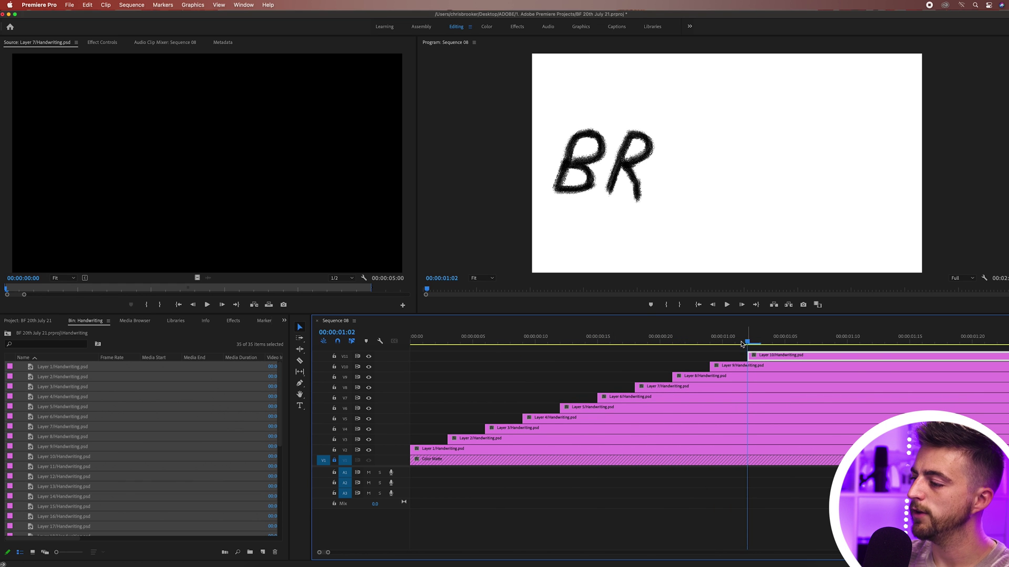
- Play the first ten layers from the sequence start to judge the writing speed with three-frame offsets
key(Home)
key(minus)
key(minus)
key(space)
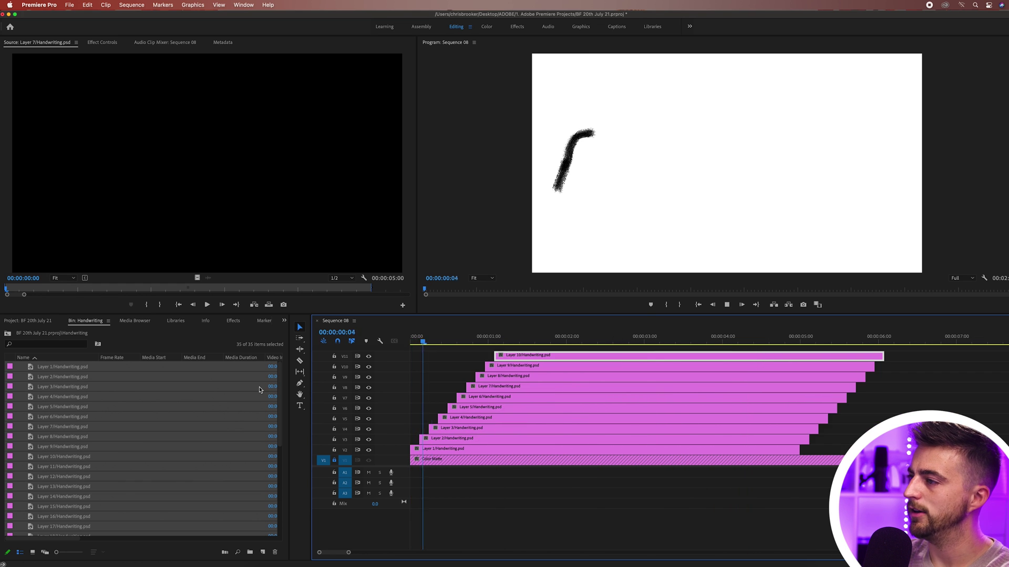
key(space)
drag(487, 338, 378, 342)
key(space)
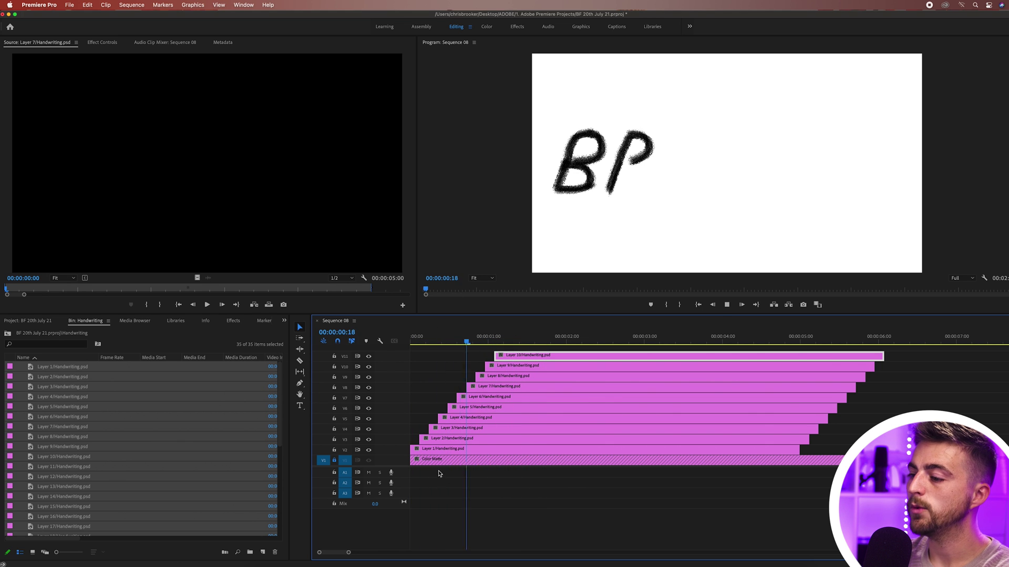
key(space)
- Place Layer 11 on track V12 at 00:00:01:05 and close the gap left on V2
drag(392, 467, 392, 493)
click(498, 341)
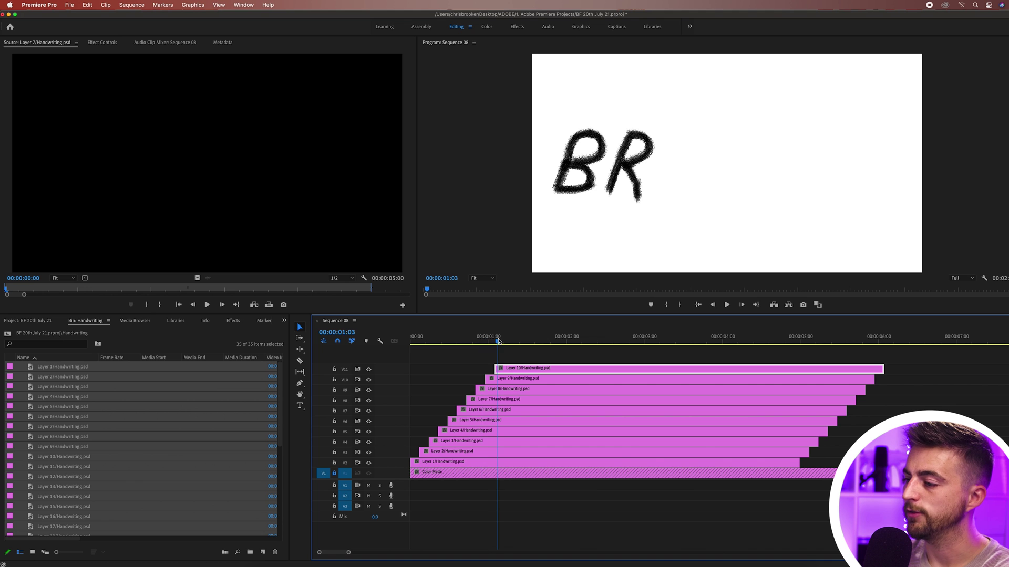
key(Right)
key(Right)
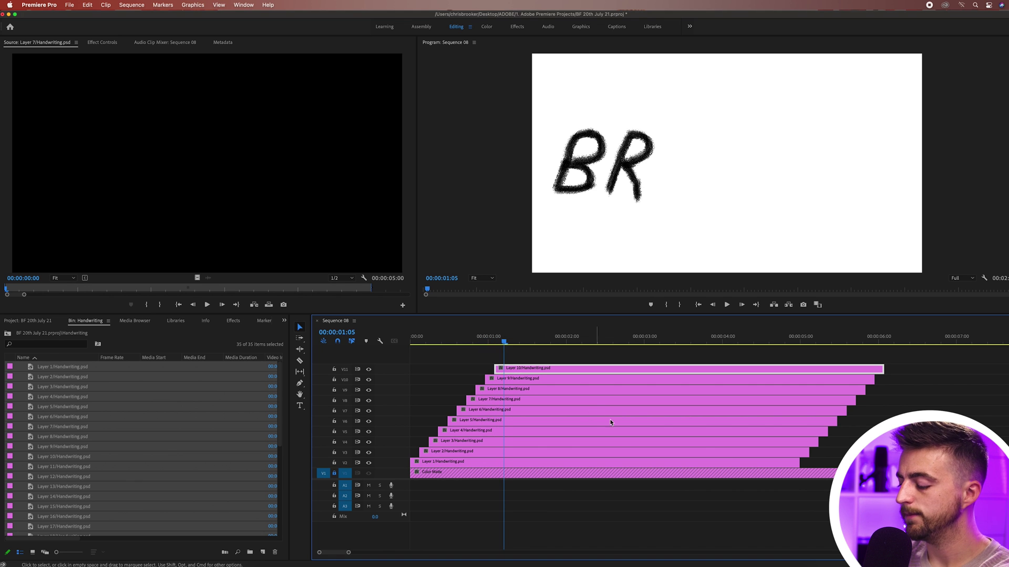
click(878, 447)
key(minus)
key(minus)
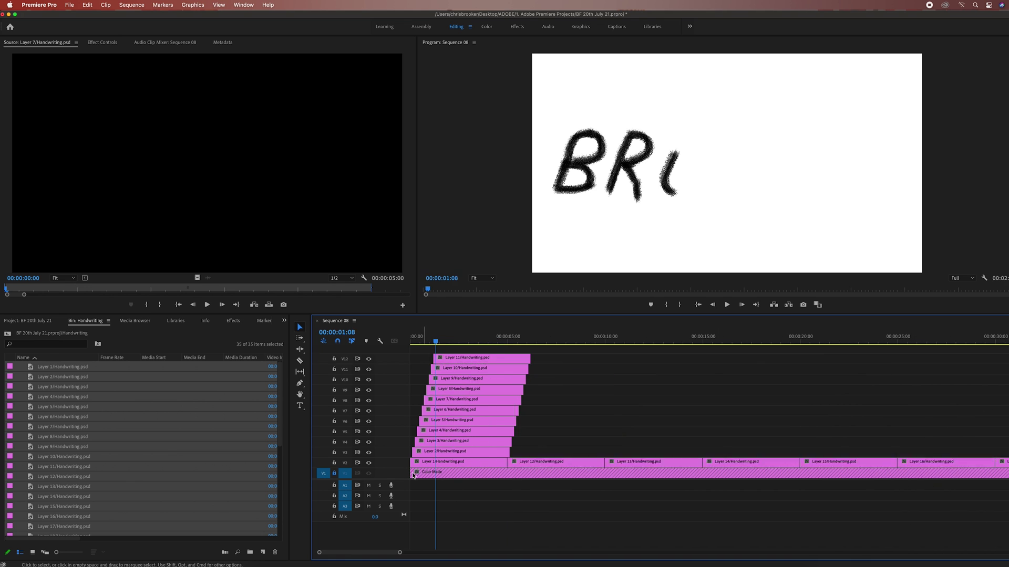
- Maximize the timeline and stack Layers 12 to 18 on tracks V13 to V19, each starting three frames after the one below
key(grave)
drag(286, 422, 214, 309)
drag(326, 423, 159, 298)
drag(423, 423, 162, 285)
drag(517, 423, 161, 277)
drag(613, 423, 161, 267)
drag(319, 423, 245, 247)
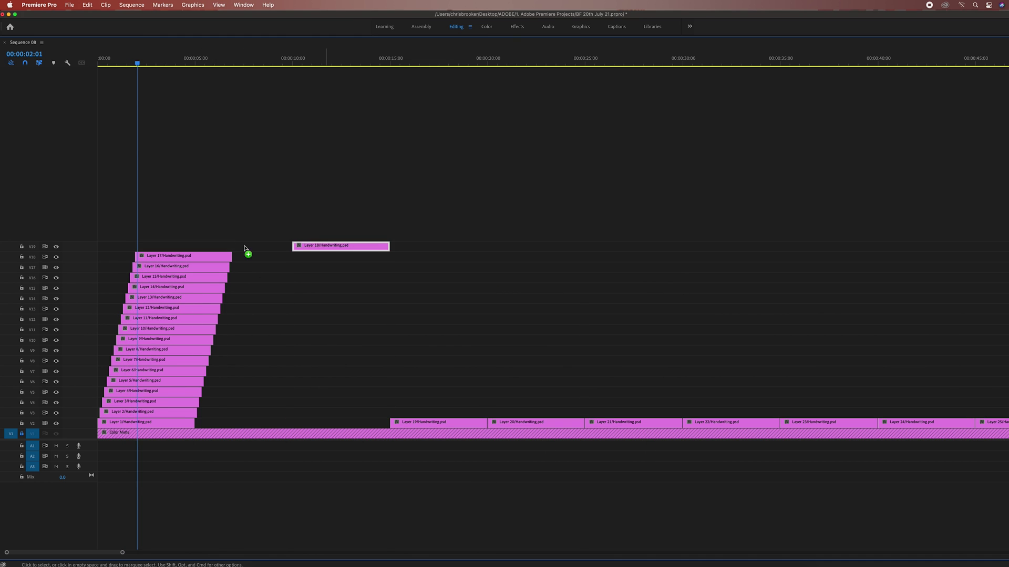
- Stack Layers 19 to 26 on tracks V20 to V27 at three-frame offsets, closing the gap on V2 between the moves
drag(516, 423, 171, 225)
drag(615, 423, 173, 214)
click(261, 423)
key(Delete)
drag(261, 422, 213, 204)
drag(334, 423, 191, 194)
drag(430, 422, 228, 186)
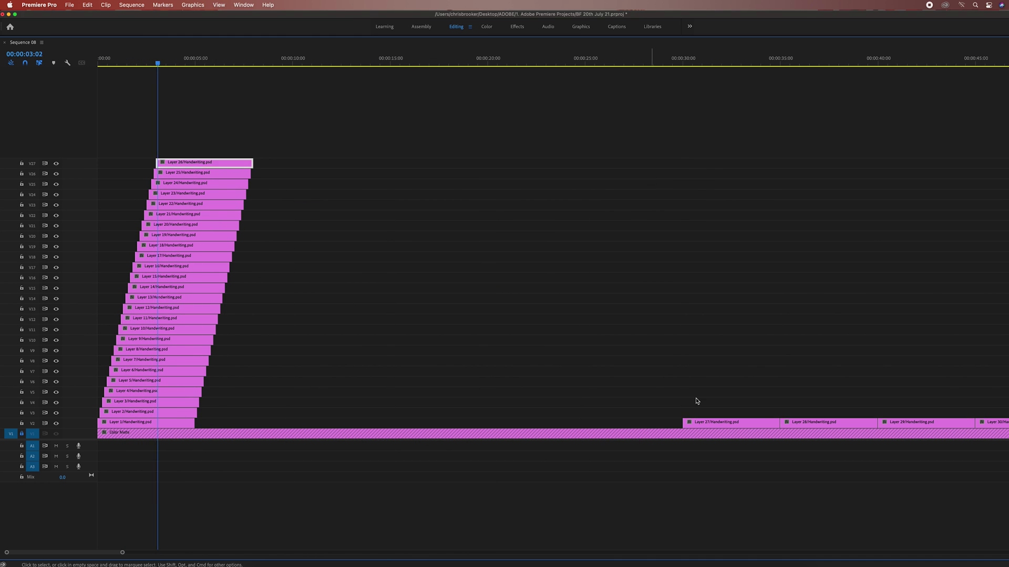
- Stack the remaining Layers 27 to 35 on tracks V28 to V36, continuing the three-frame offsets
drag(341, 423, 212, 132)
drag(431, 423, 207, 121)
drag(517, 423, 199, 111)
drag(625, 423, 210, 101)
drag(738, 423, 228, 89)
drag(831, 423, 226, 79)
drag(930, 423, 230, 85)
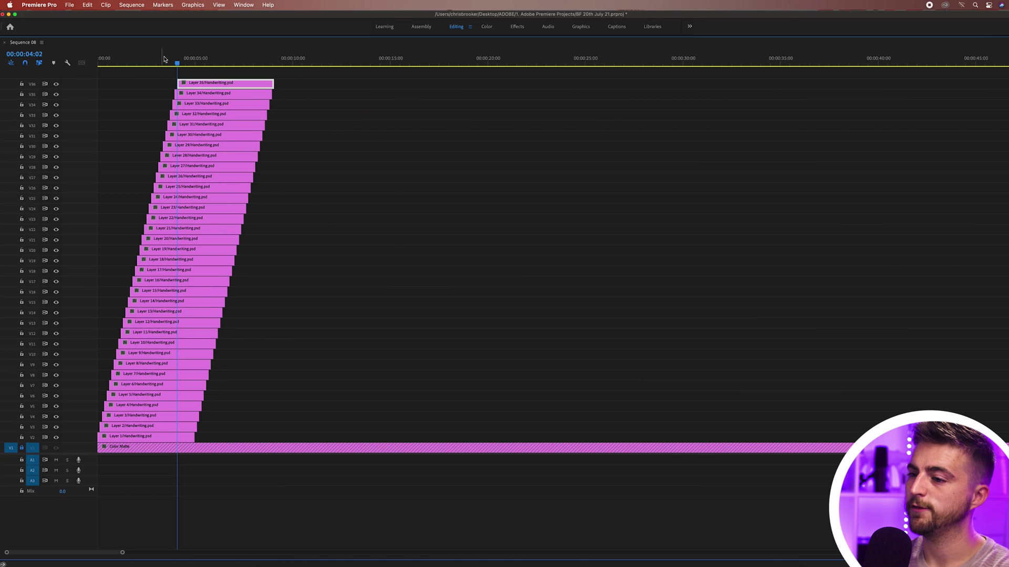
- Restore the timeline to its normal size and play the handwriting animation from the start of the sequence
drag(164, 59, 98, 59)
key(space)
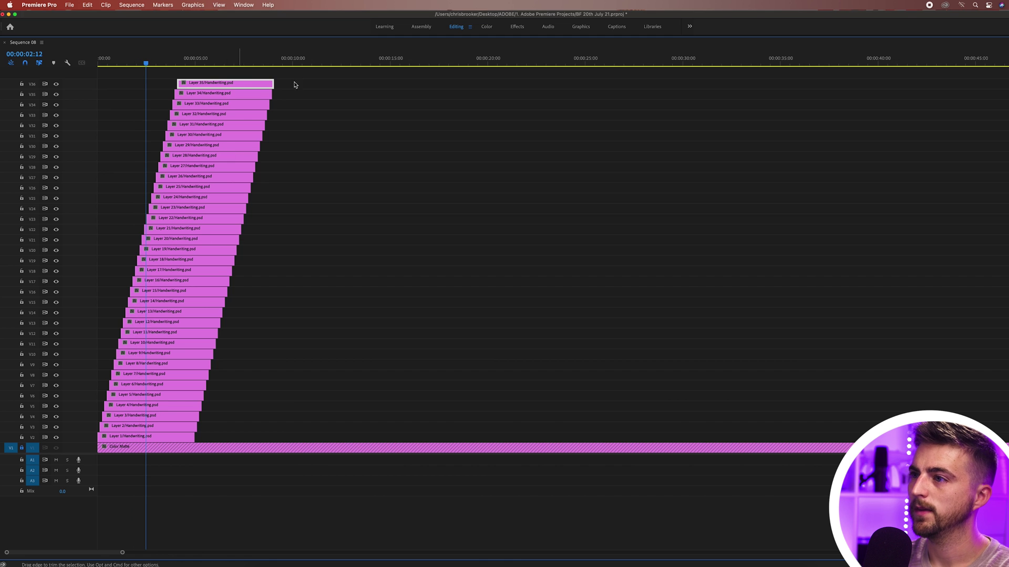
click(243, 5)
click(273, 52)
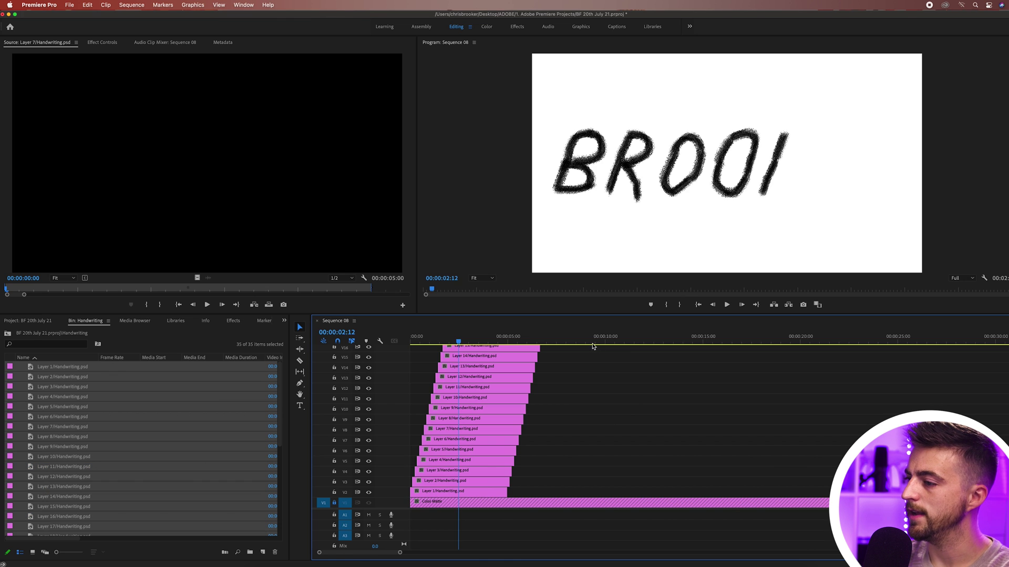
key(Home)
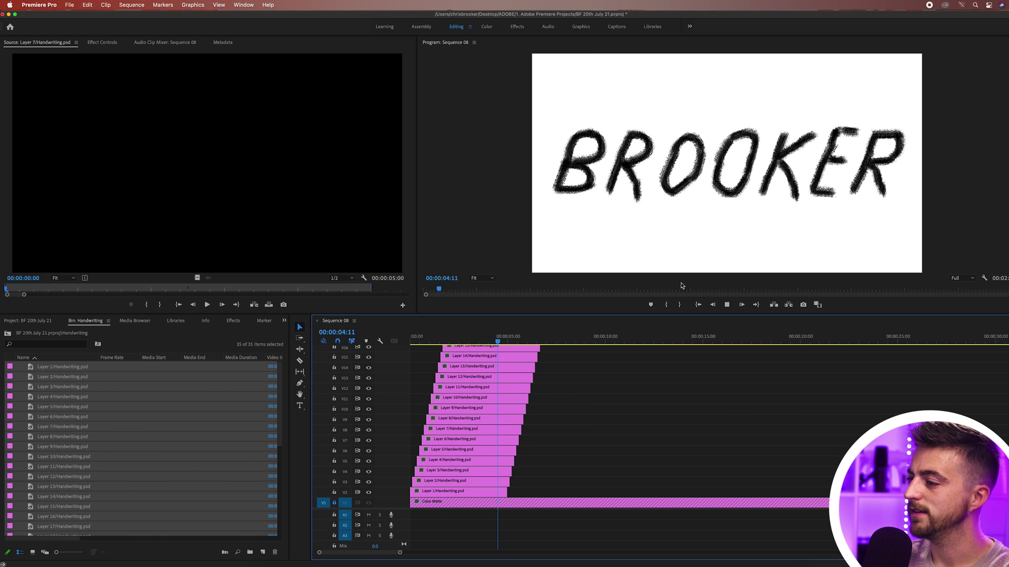
drag(501, 340, 328, 345)
key(space)
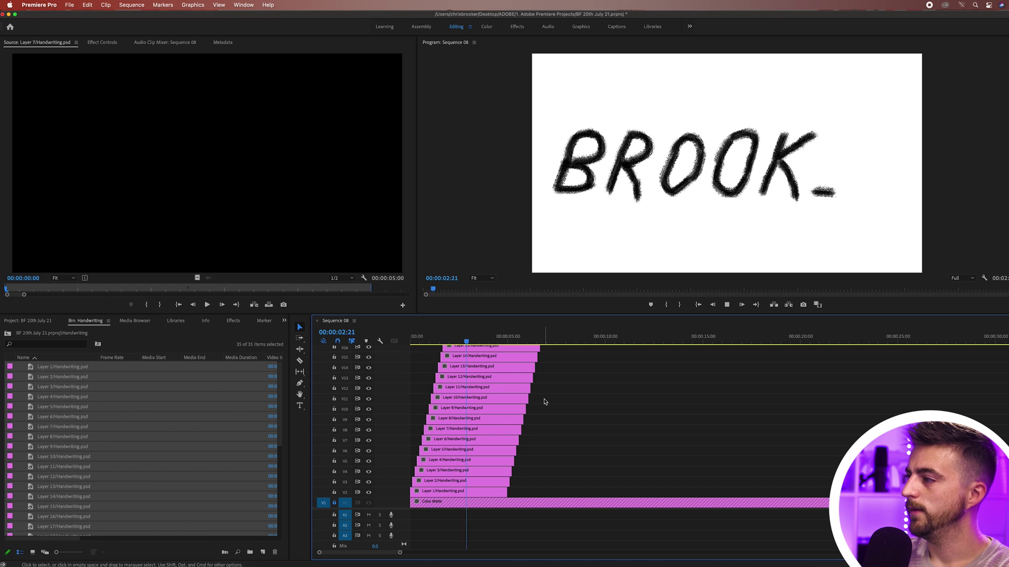
key(space)
- Maximize the timeline and extend the ends of all the clips from Layer 1 to Layer 35 together by about 14 seconds
click(248, 5)
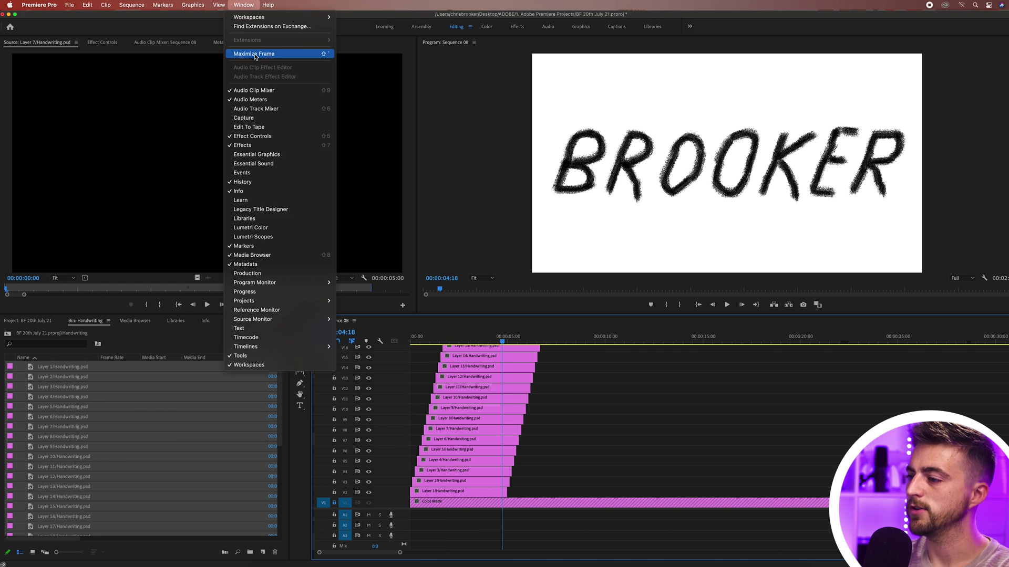
click(352, 222)
key(shift+grave)
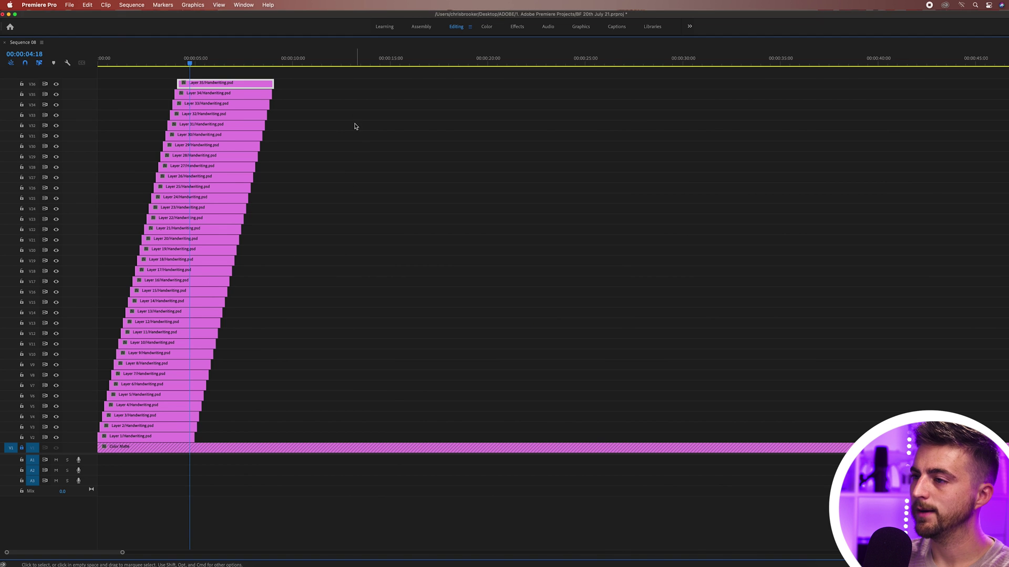
drag(232, 222, 192, 434)
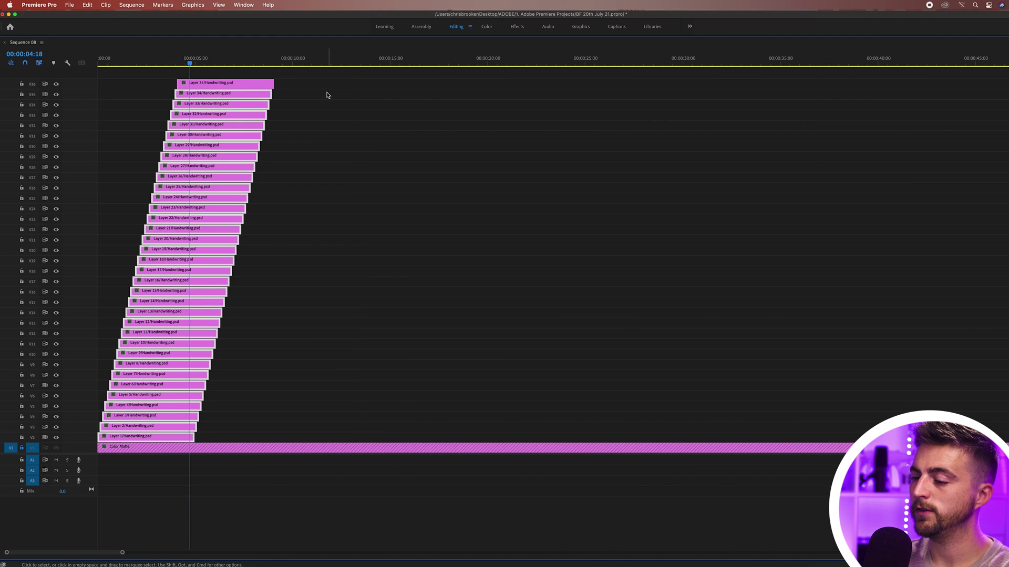
drag(327, 78, 473, 434)
- Cut Layers 1 to 35 at 00:00:16:03 and delete the uneven pieces after the cut
drag(415, 188, 415, 187)
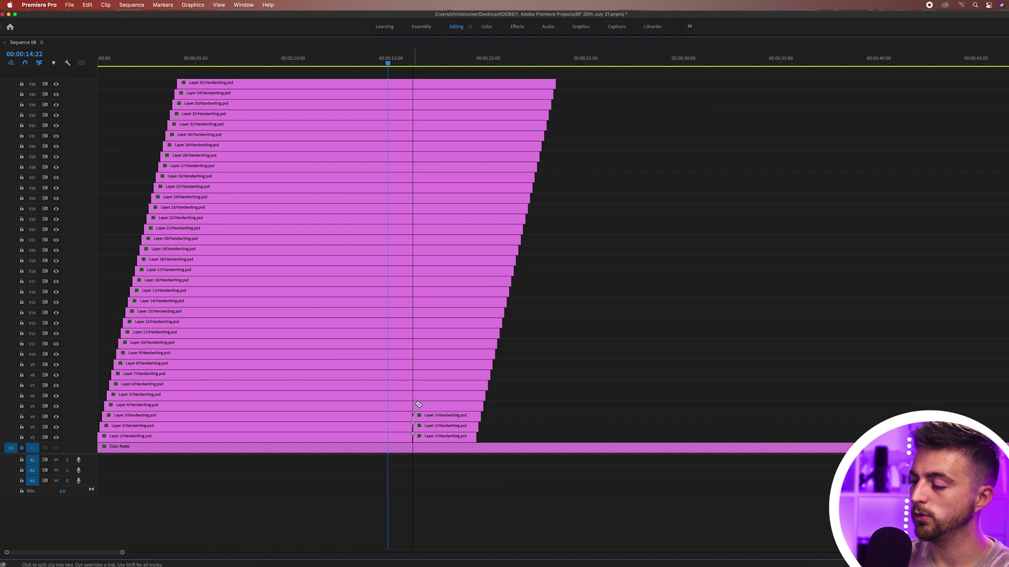
click(418, 394)
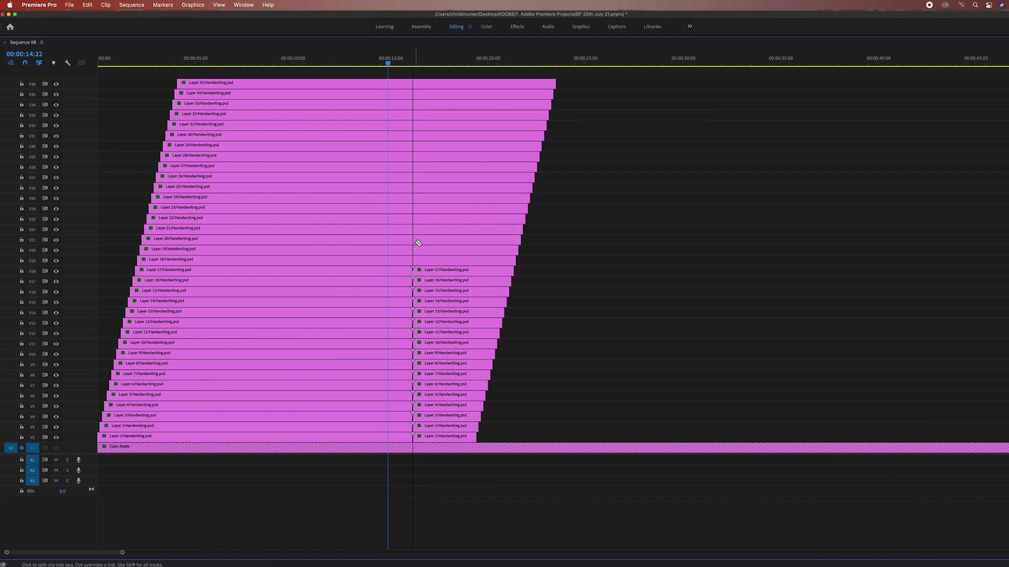
shift+click(414, 146)
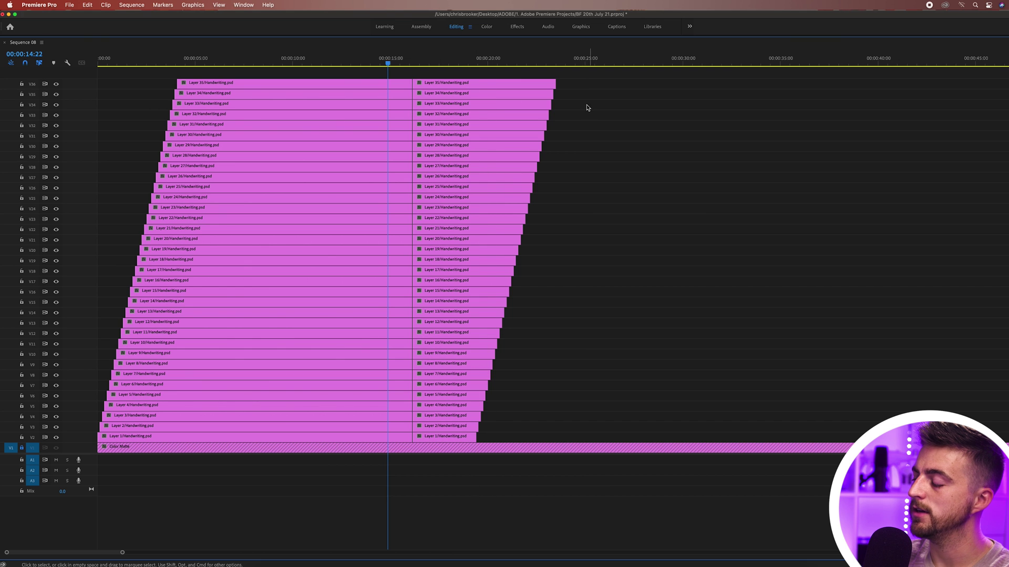
drag(585, 83, 460, 439)
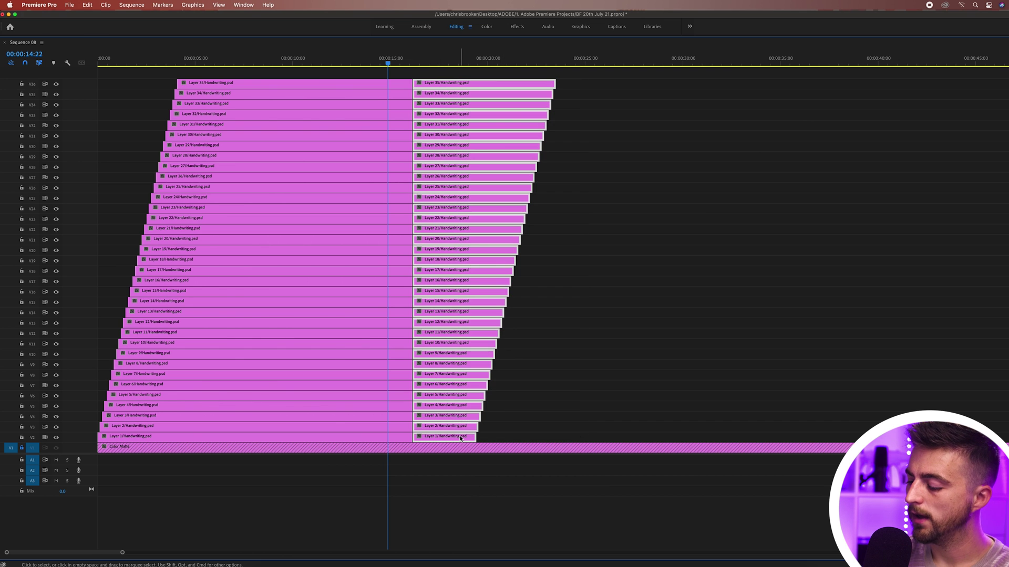
key(Delete)
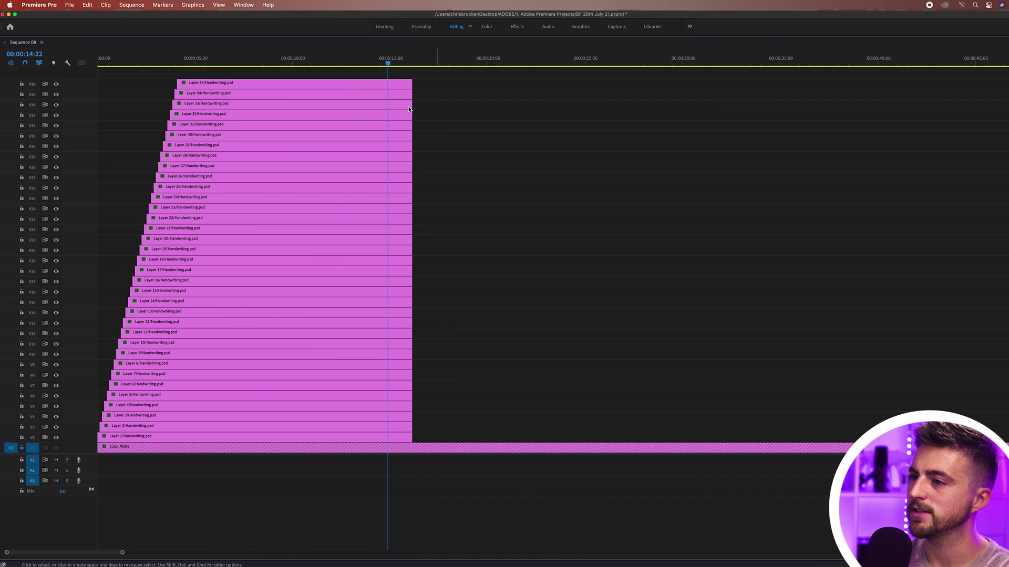
- Nest the clips from Layer 1 to Layer 35 into one sequence named Text, leaving out the Color Matte
key(Home)
key(space)
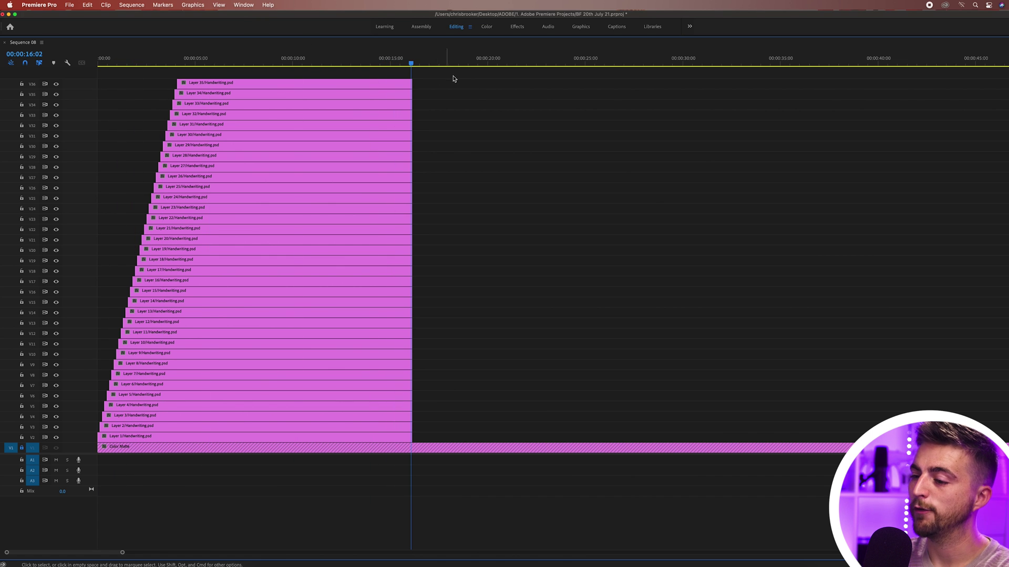
drag(396, 138, 211, 460)
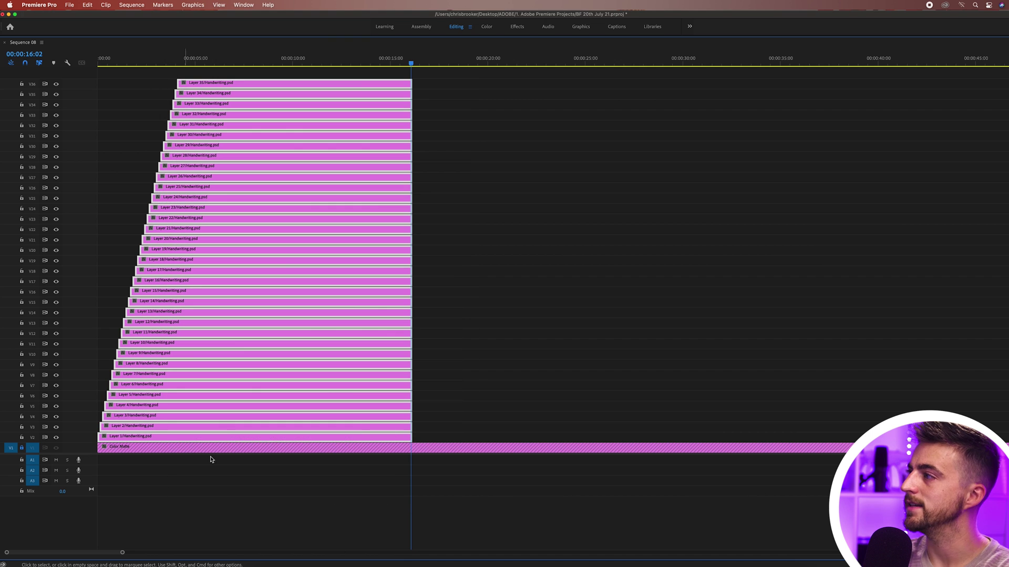
right_click(218, 423)
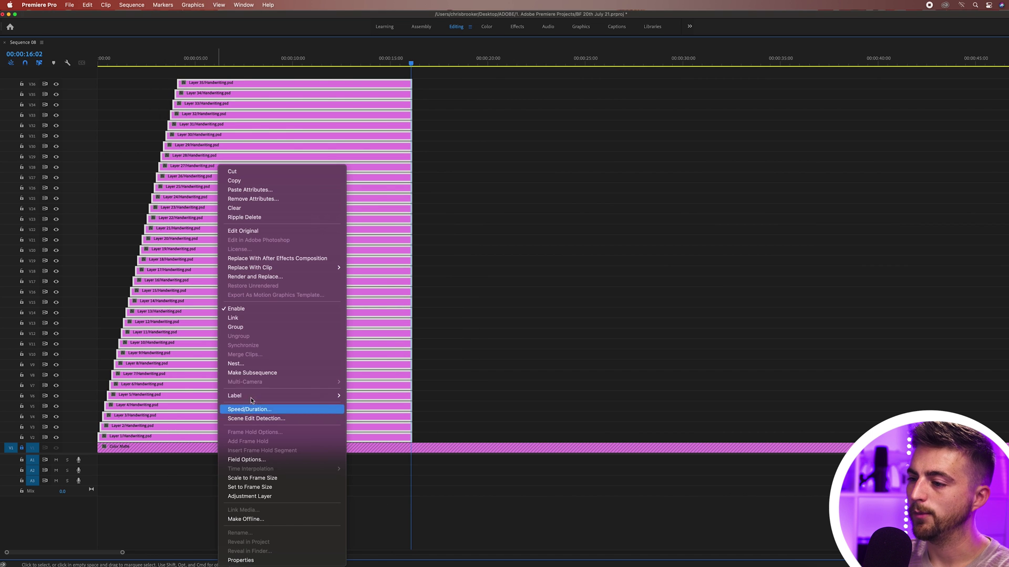
click(242, 363)
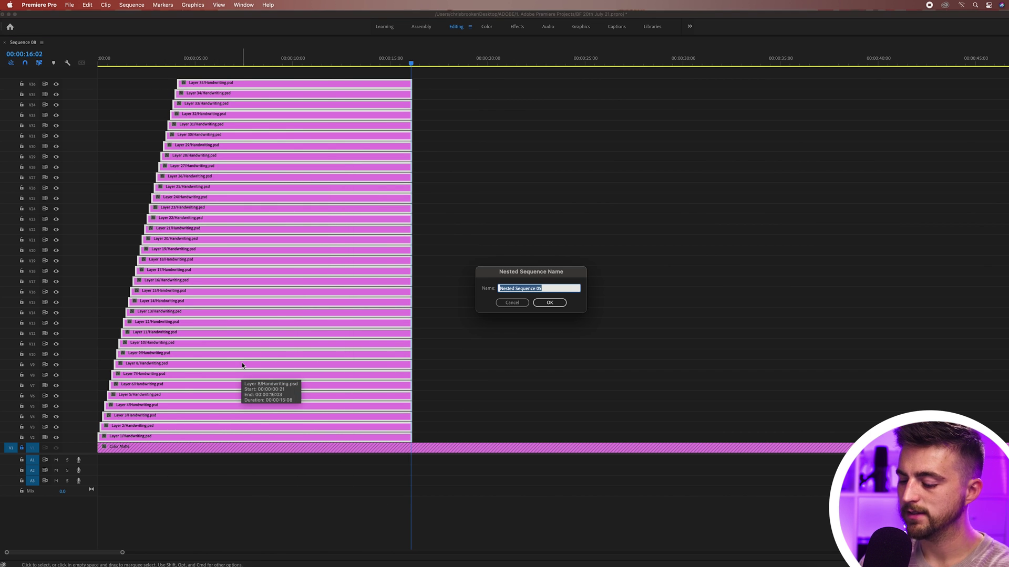
text(Te)
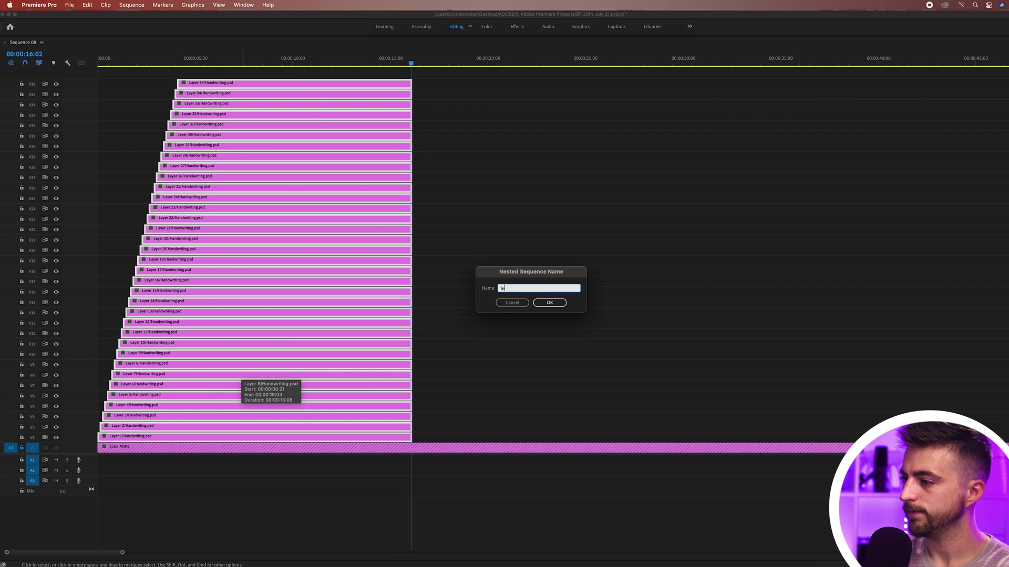
text(xt)
key(Return)
- Restore the timeline's frame size and play the nested Text clip from the beginning
click(242, 5)
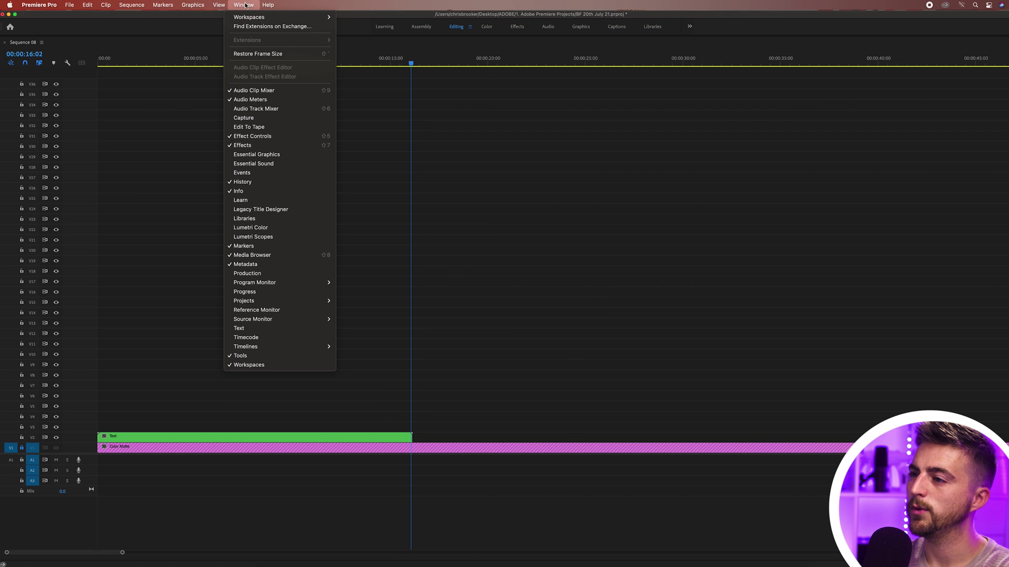
click(261, 55)
drag(627, 336, 193, 361)
key(space)
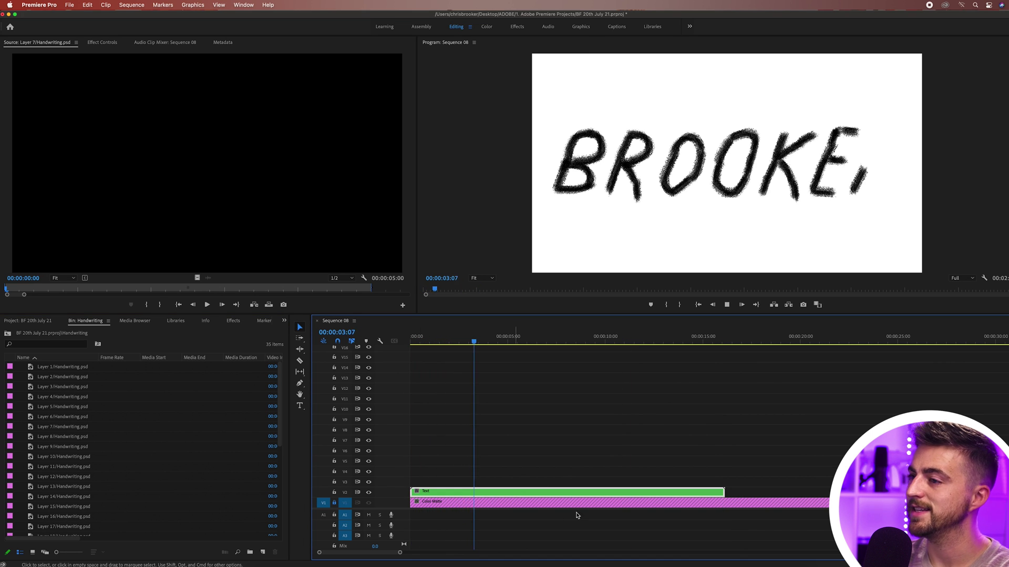
key(space)
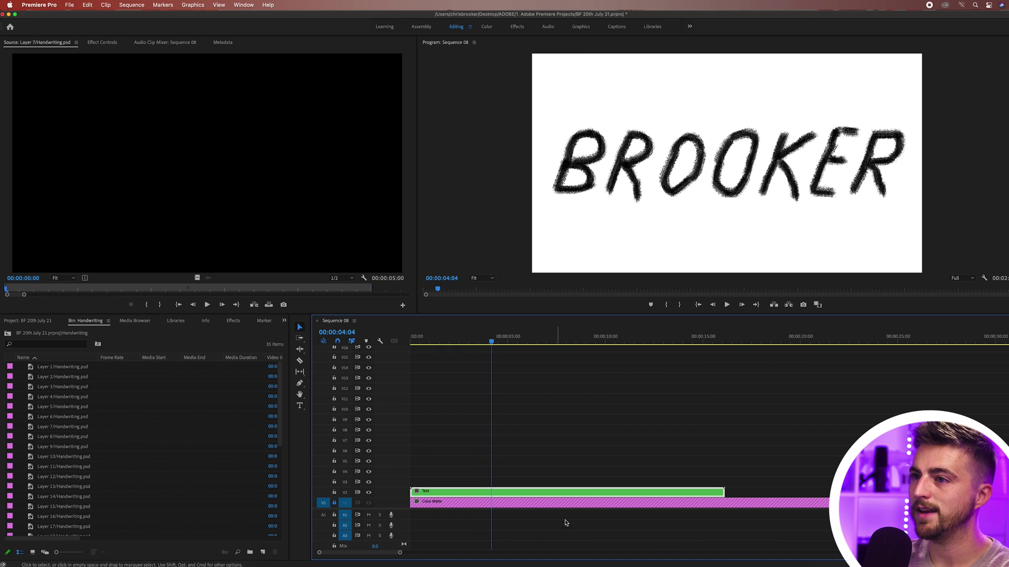
- Set the scale of the nested Text clip to 47 in its motion settings
click(98, 44)
click(29, 93)
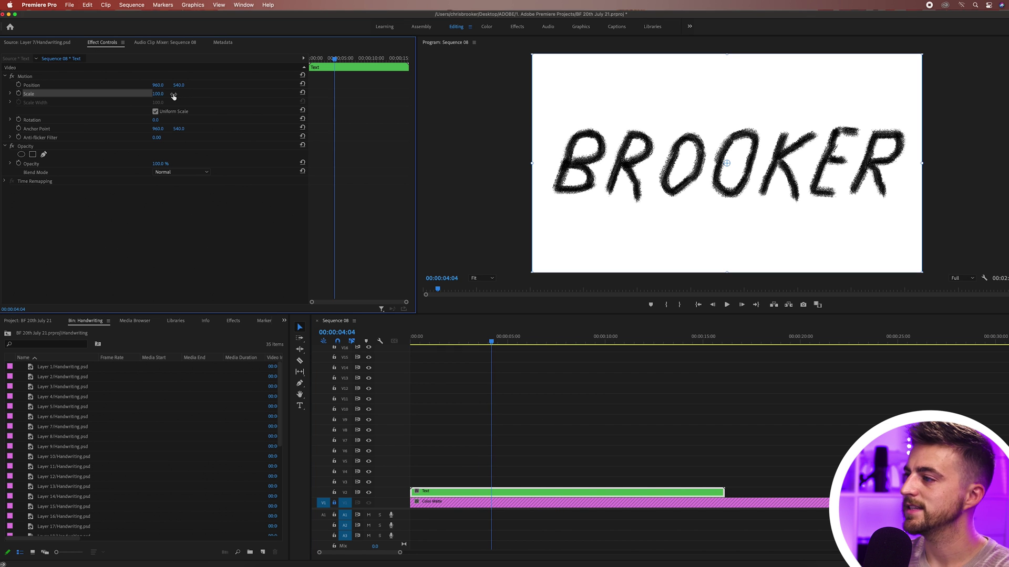
mouse_move(157, 93)
mouse_down()
mouse_move(141, 93)
mouse_move(183, 86)
mouse_move(144, 97)
mouse_up()
key(super+z)
key(super+z)
click(506, 383)
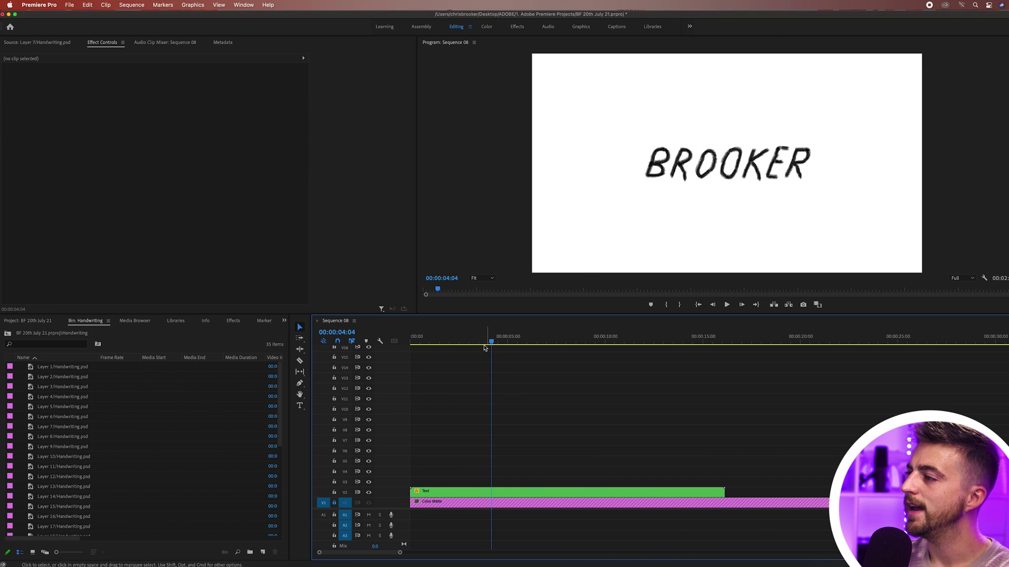
- Play the scaled animation from the start, then view the original lettering in Photoshop and return to Premiere Pro
drag(461, 341, 153, 360)
key(space)
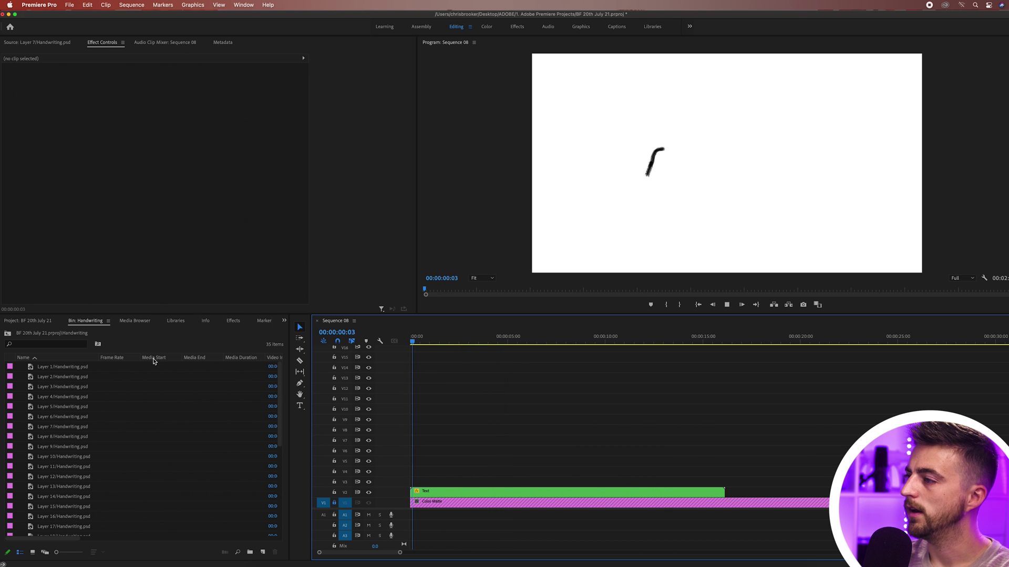
click(667, 561)
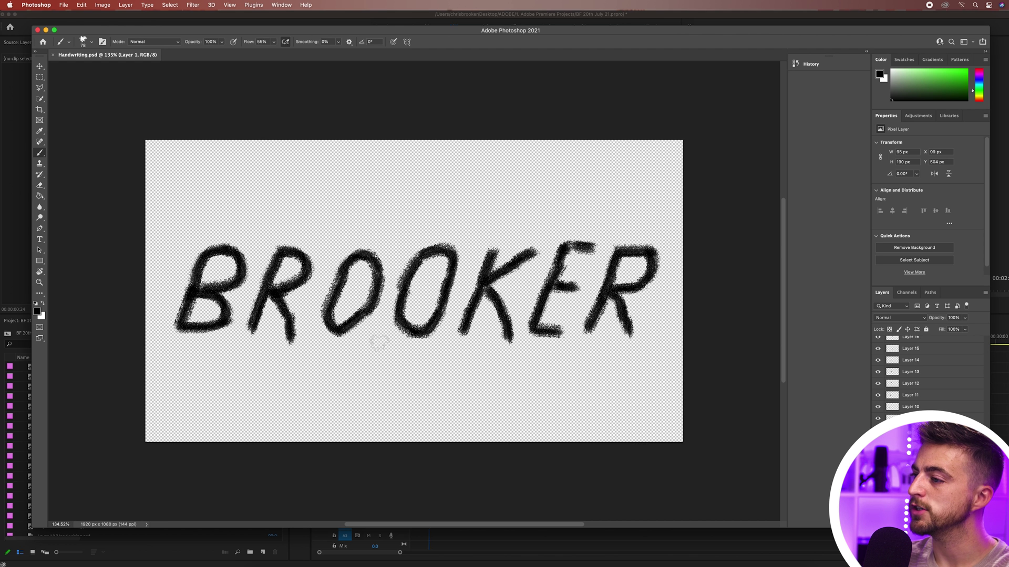
click(599, 563)
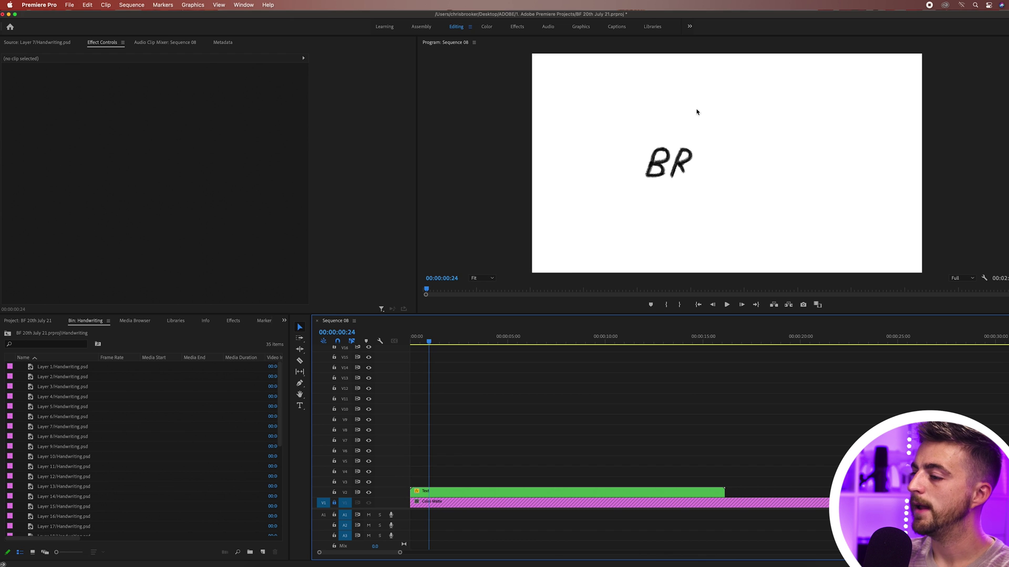
- Move the playhead to 00:00:03:08, set the Text clip's scale to 30, and compare it with the Photoshop original
drag(429, 339, 476, 335)
click(511, 492)
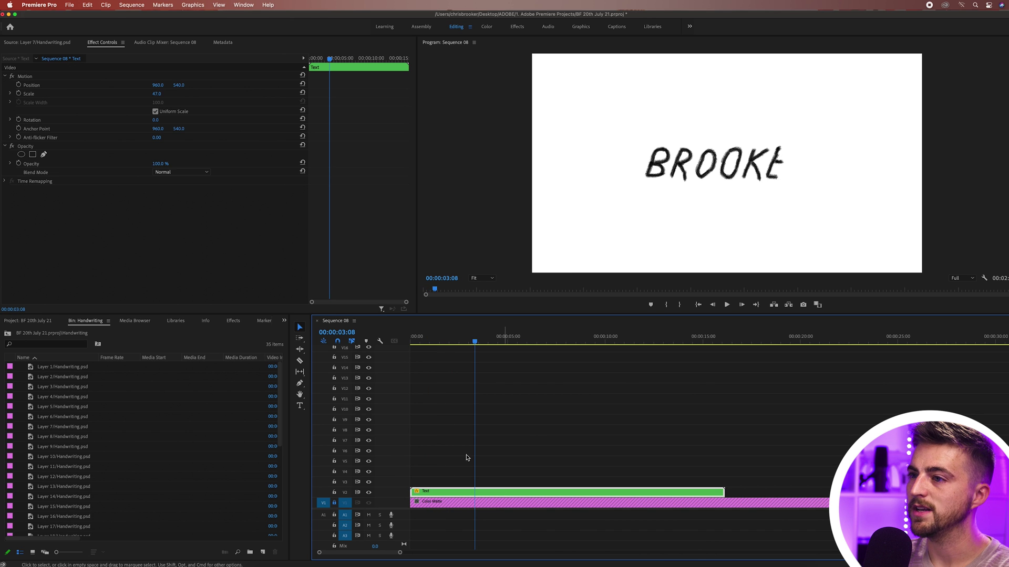
drag(159, 95, 150, 95)
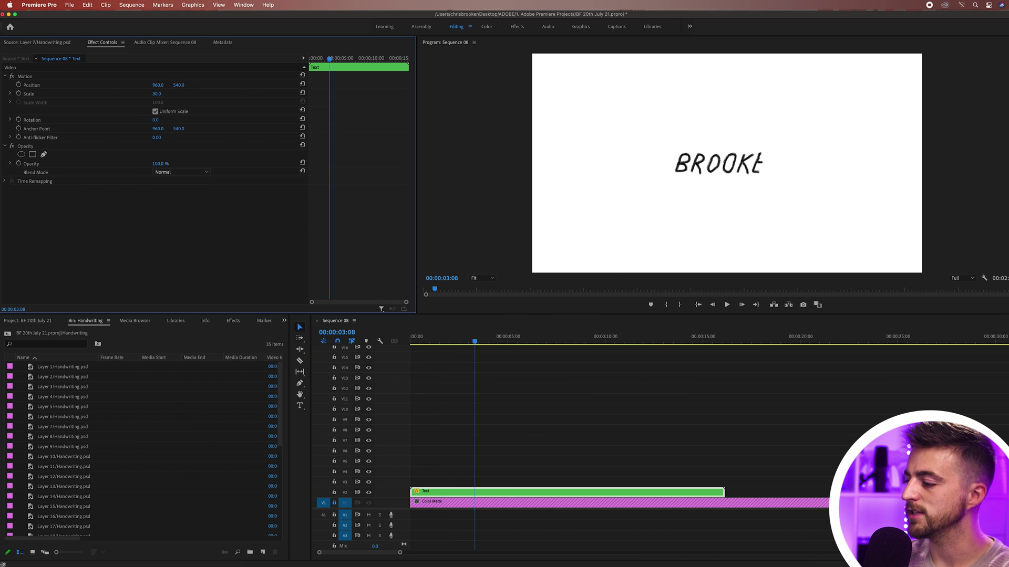
click(666, 565)
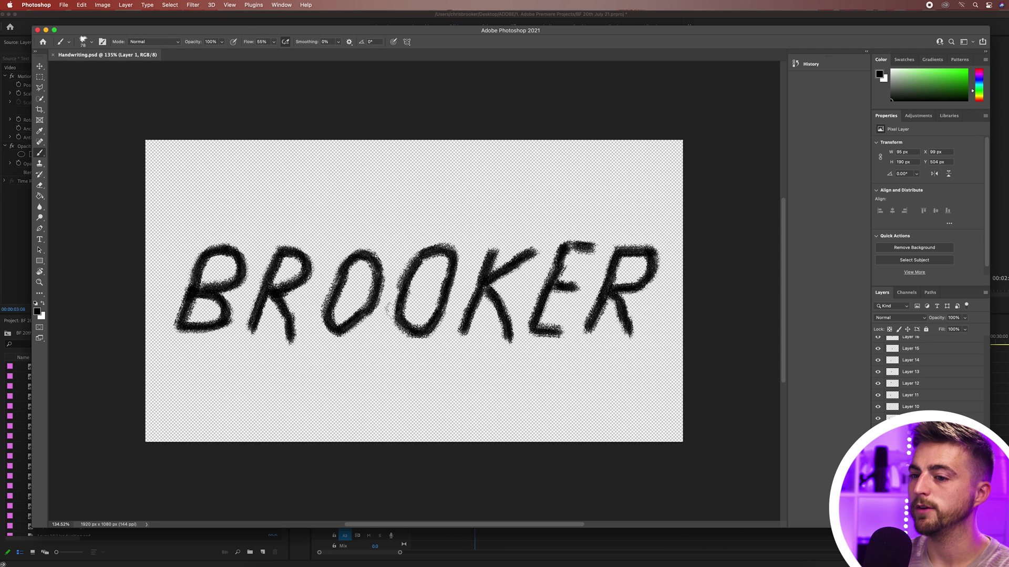
click(578, 563)
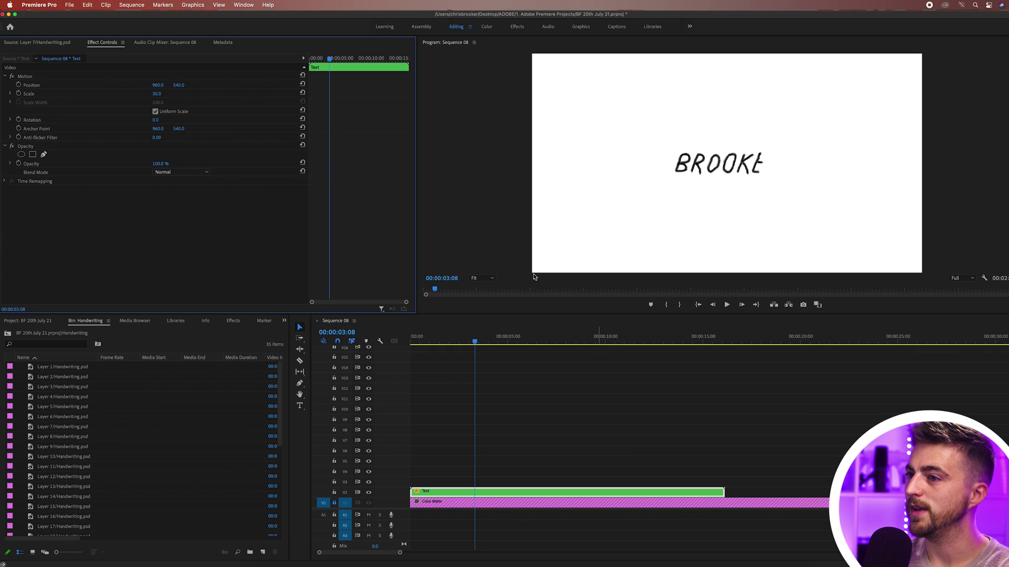
- Try scaling the Text clip far above its original size, undo the change, and switch to Photoshop
drag(158, 94, 164, 93)
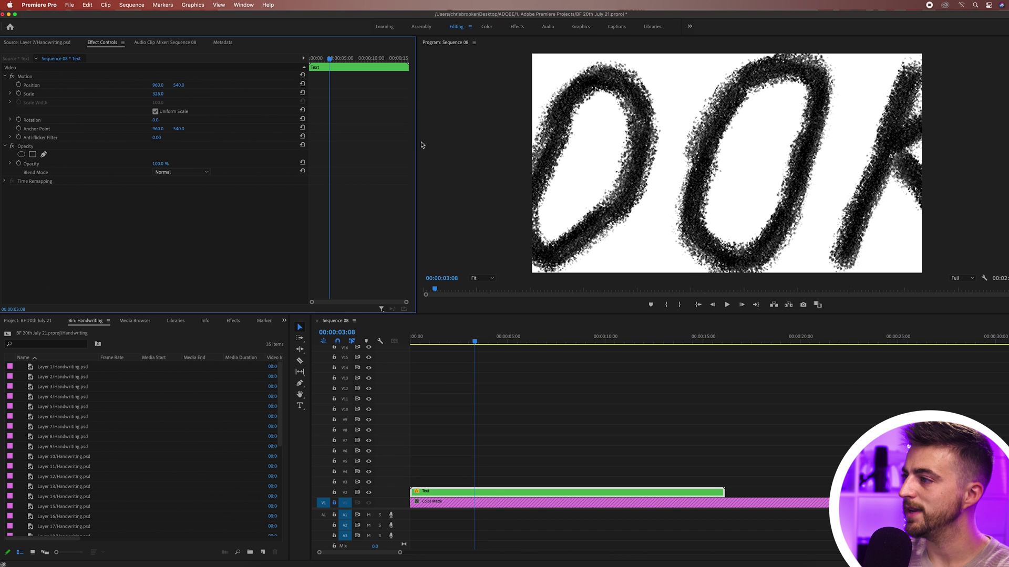
key(super+z)
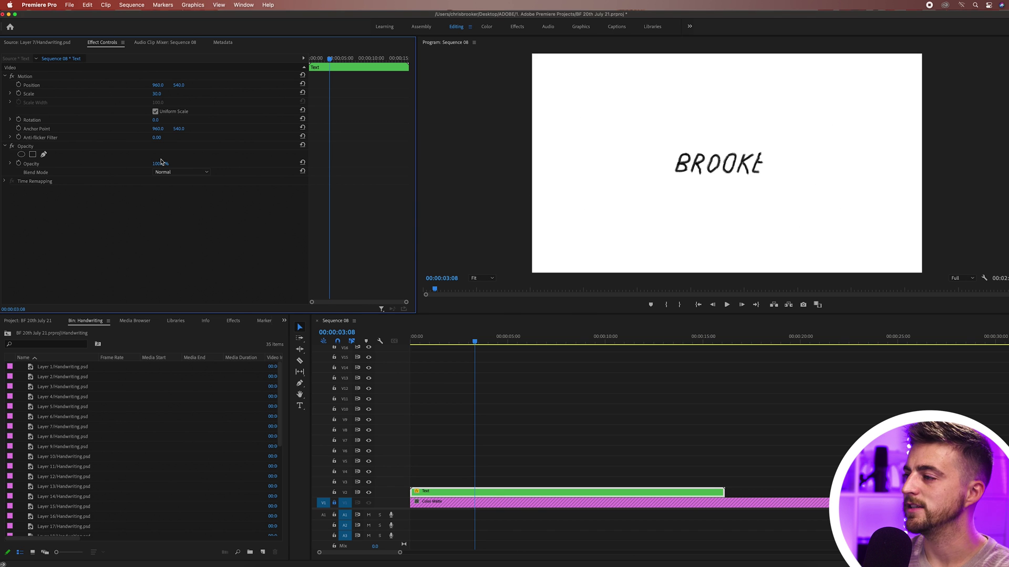
key(super+Tab)
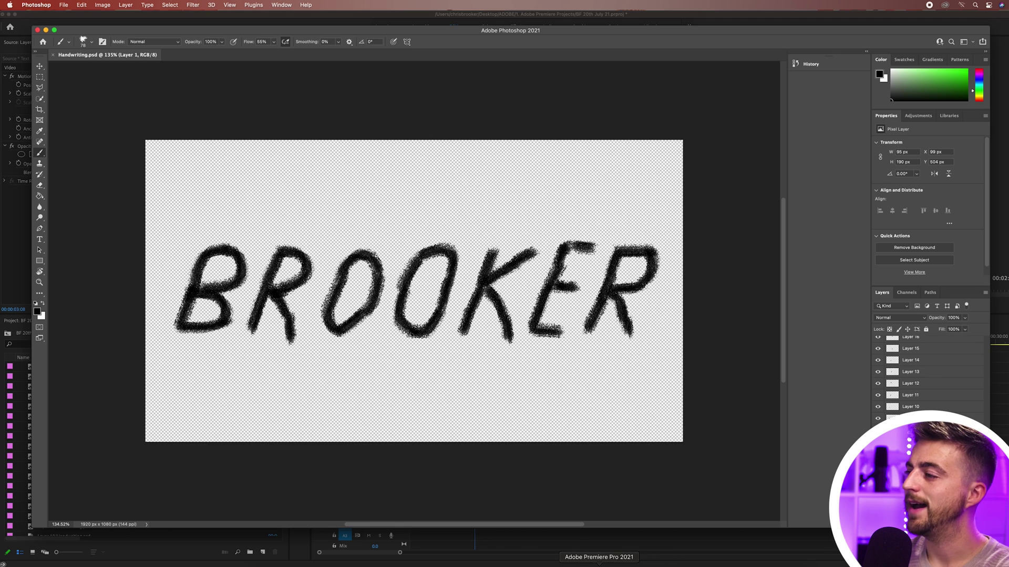
- Return to Premiere Pro, set the Text clip's scale to 48, and play the animation from the start
click(599, 566)
mouse_move(157, 94)
mouse_down()
mouse_move(176, 93)
mouse_move(166, 93)
mouse_up()
key(Return)
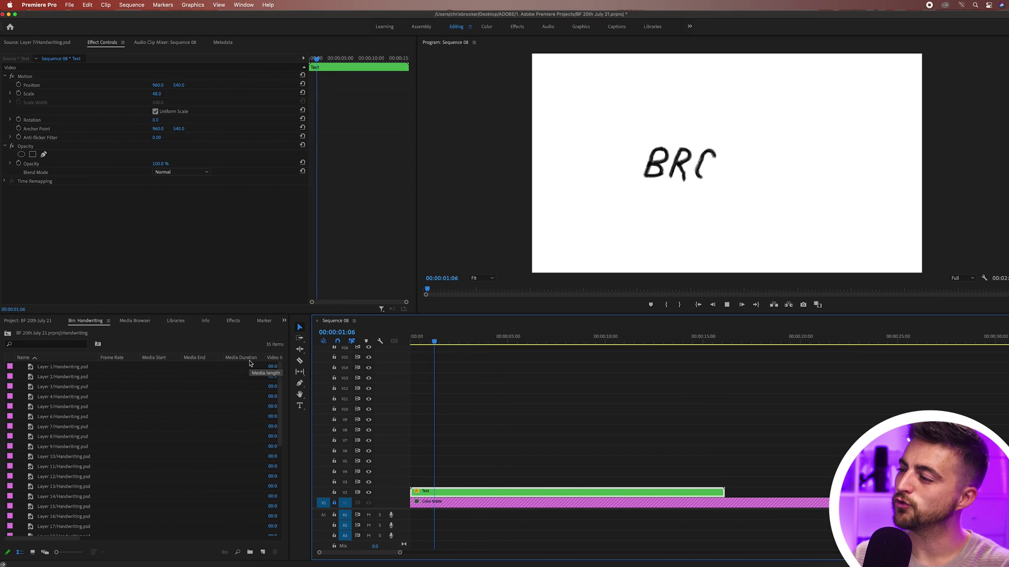